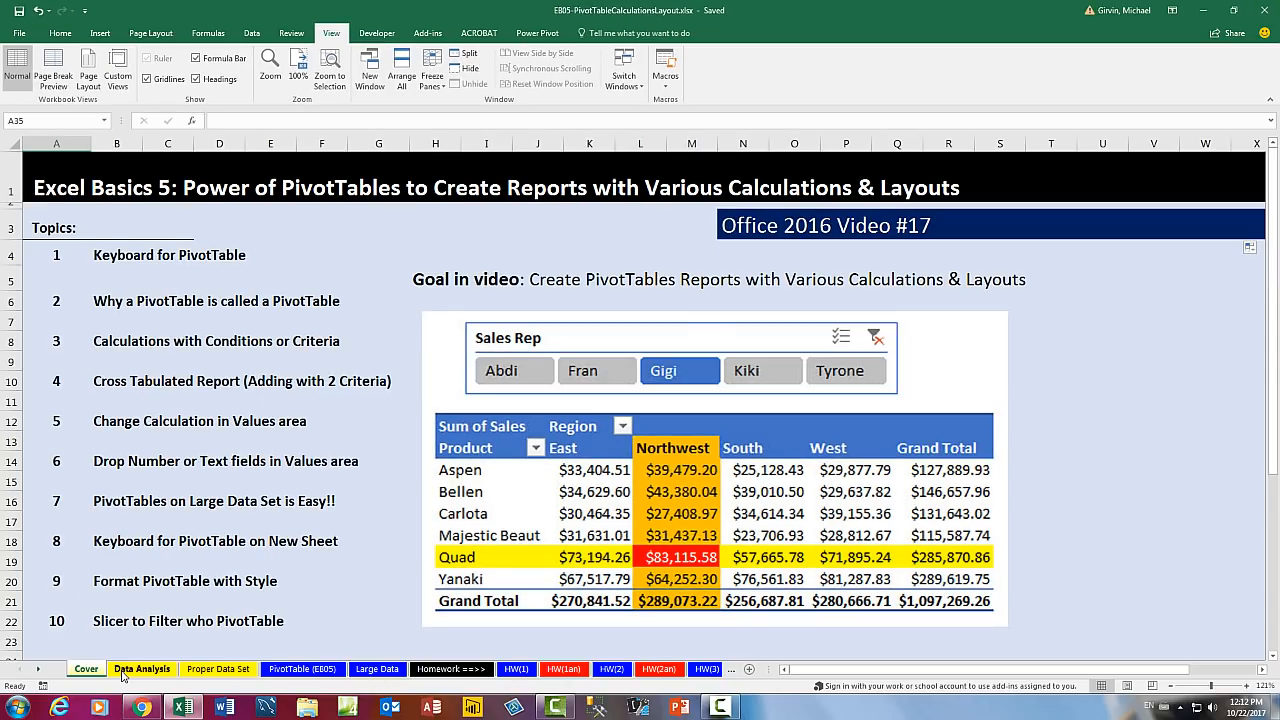
- Open the PivotTable (EB05) sheet, review its Date, Region, SalesRep and Sales headers, and select a single cell inside the data
{"action": "left_click", "coordinate": [141, 669]}
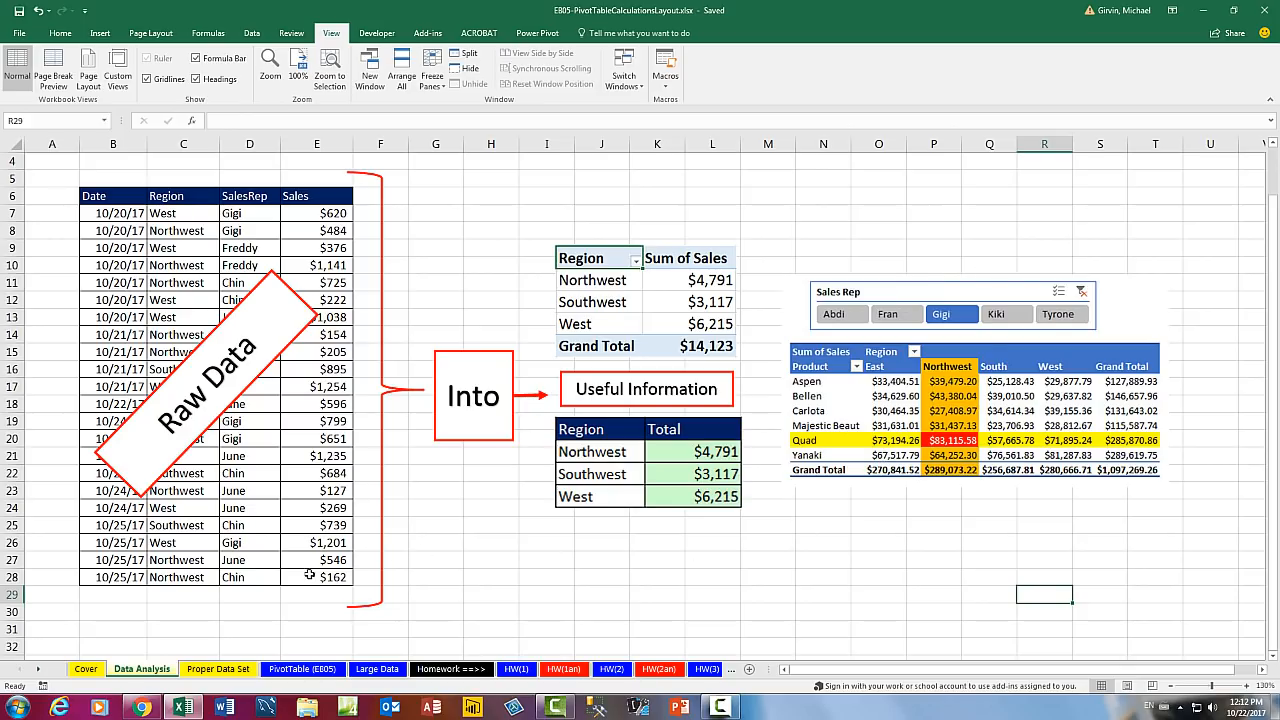
{"action": "left_click", "coordinate": [307, 674]}
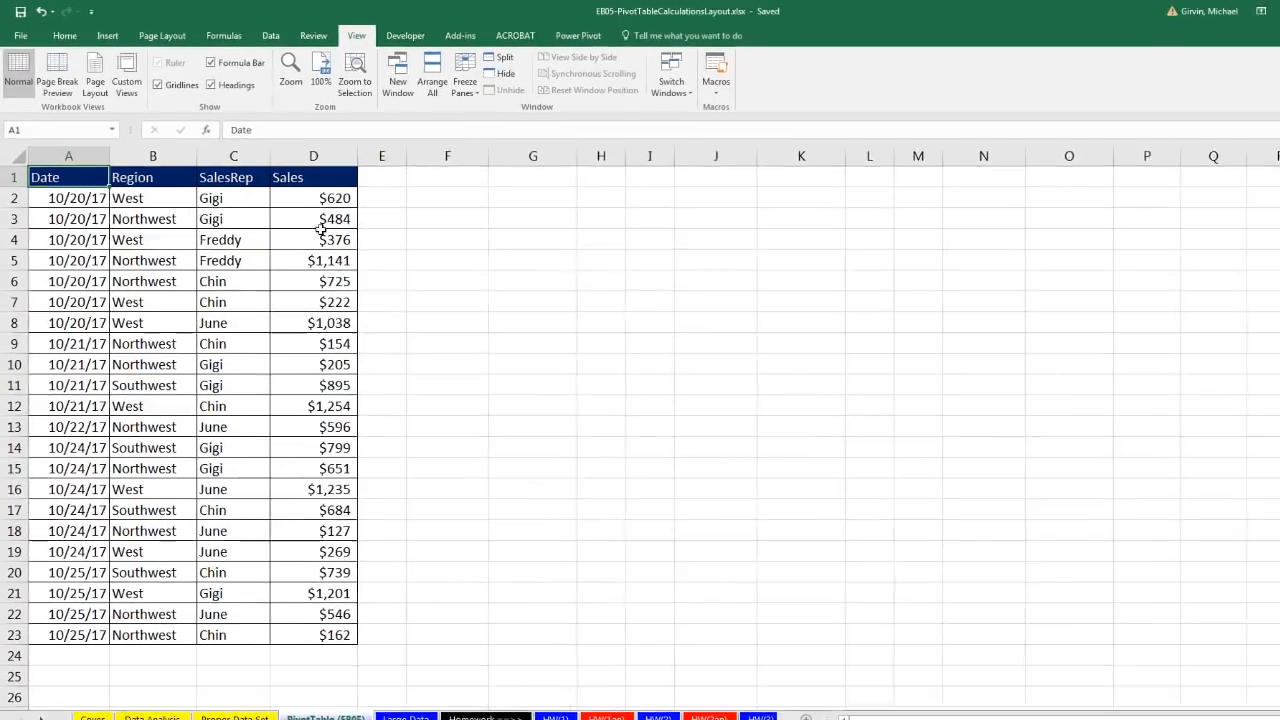
{"action": "left_click", "coordinate": [218, 223]}
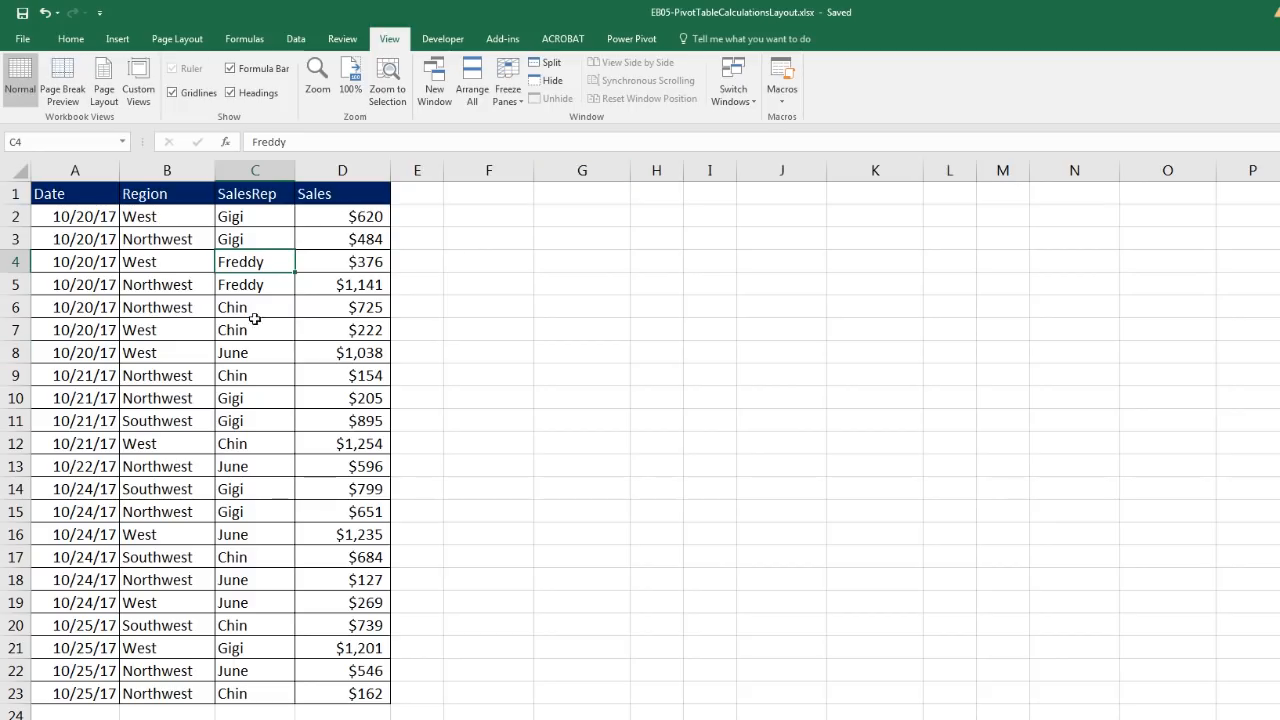
{"action": "left_click", "coordinate": [79, 191]}
{"action": "left_click", "coordinate": [140, 193]}
{"action": "left_click", "coordinate": [257, 194]}
{"action": "left_click", "coordinate": [311, 194]}
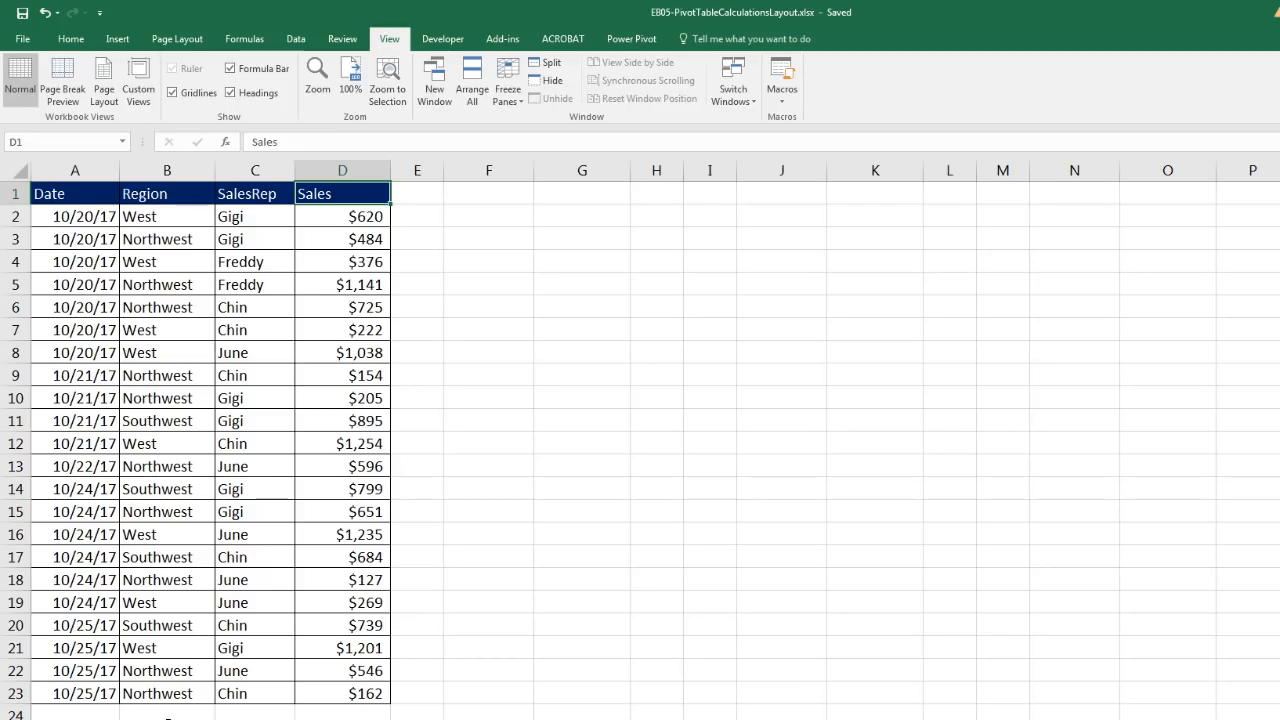
{"action": "left_click", "coordinate": [247, 266]}
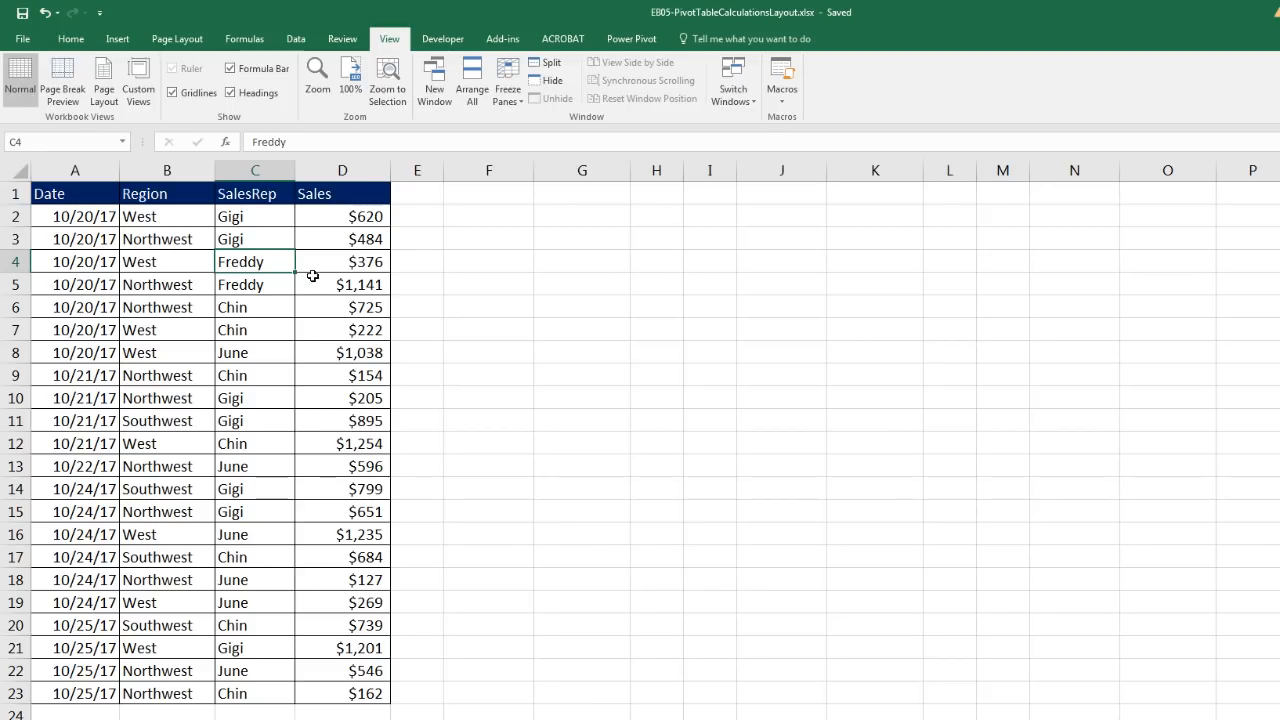
{"action": "left_click", "coordinate": [266, 233]}
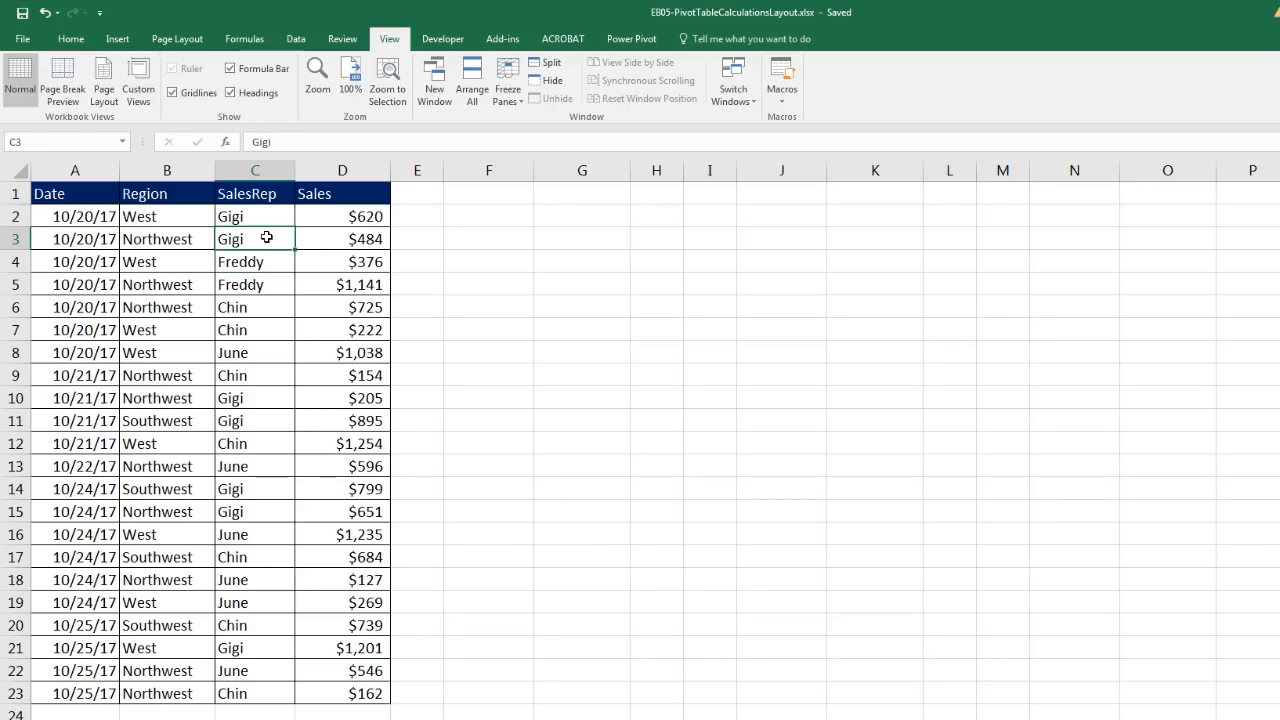
{"action": "left_click", "coordinate": [117, 39]}
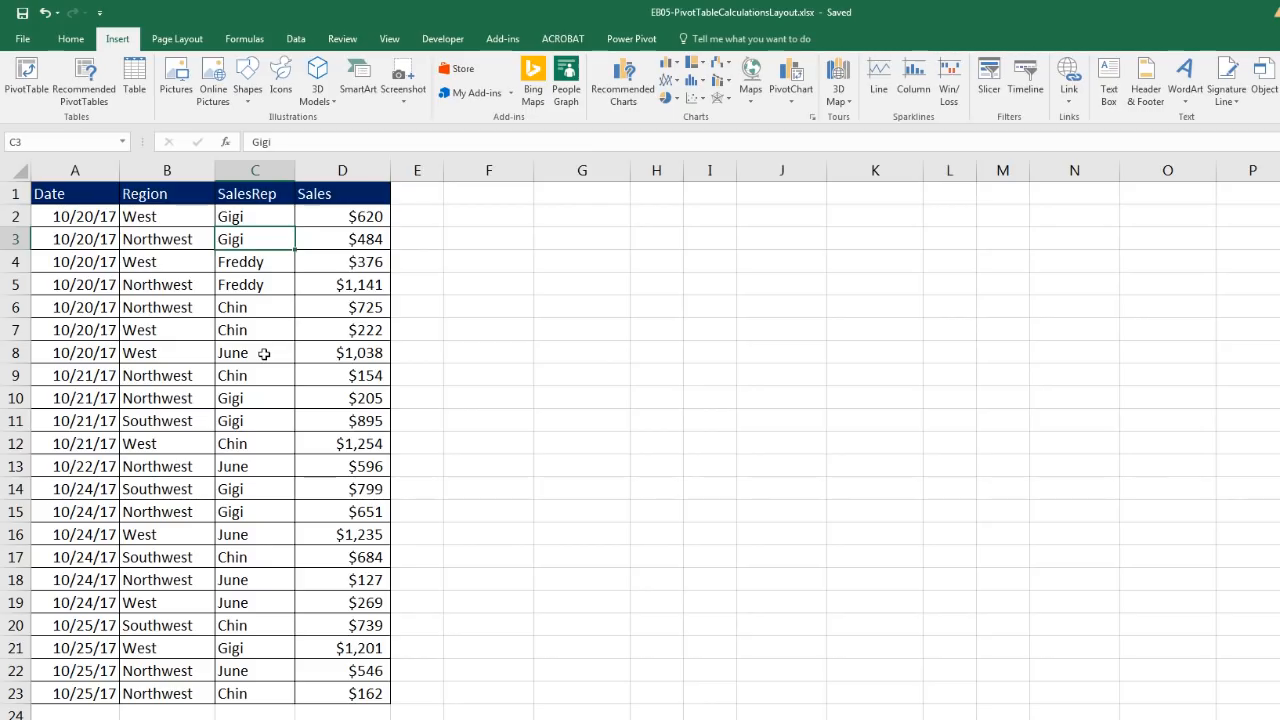
{"action": "key", "text": "alt"}
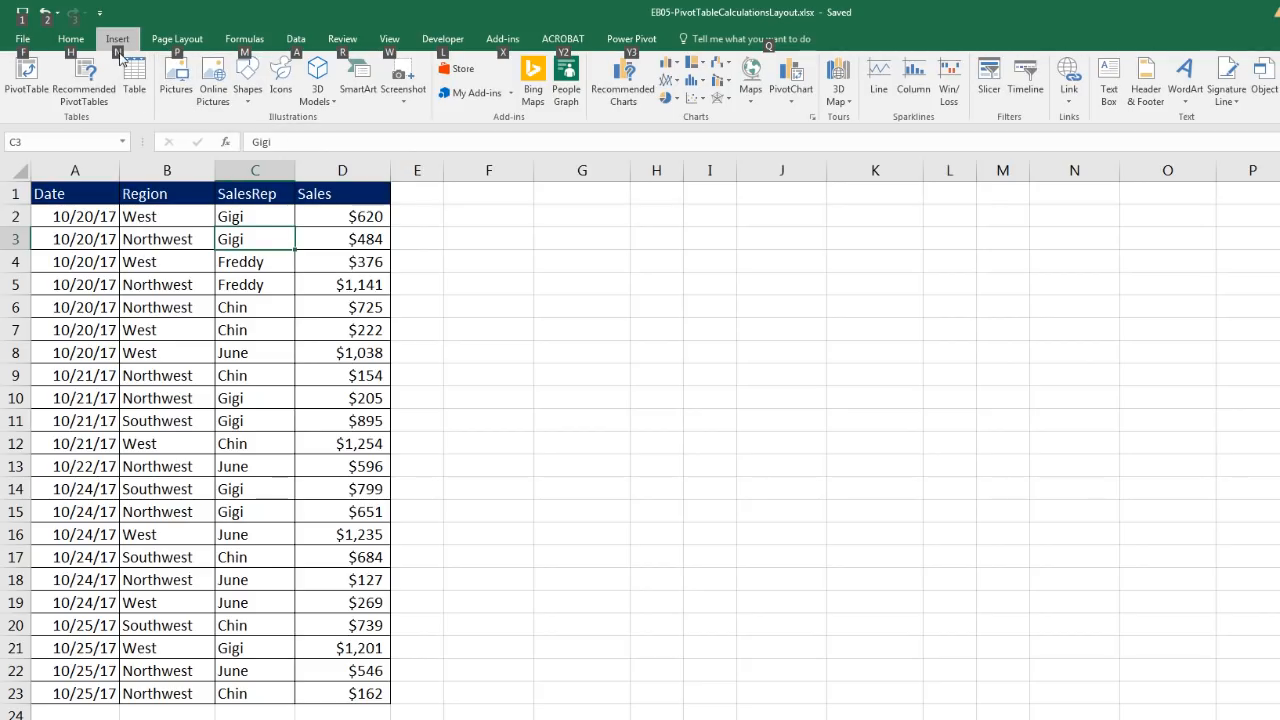
{"action": "key", "text": "n"}
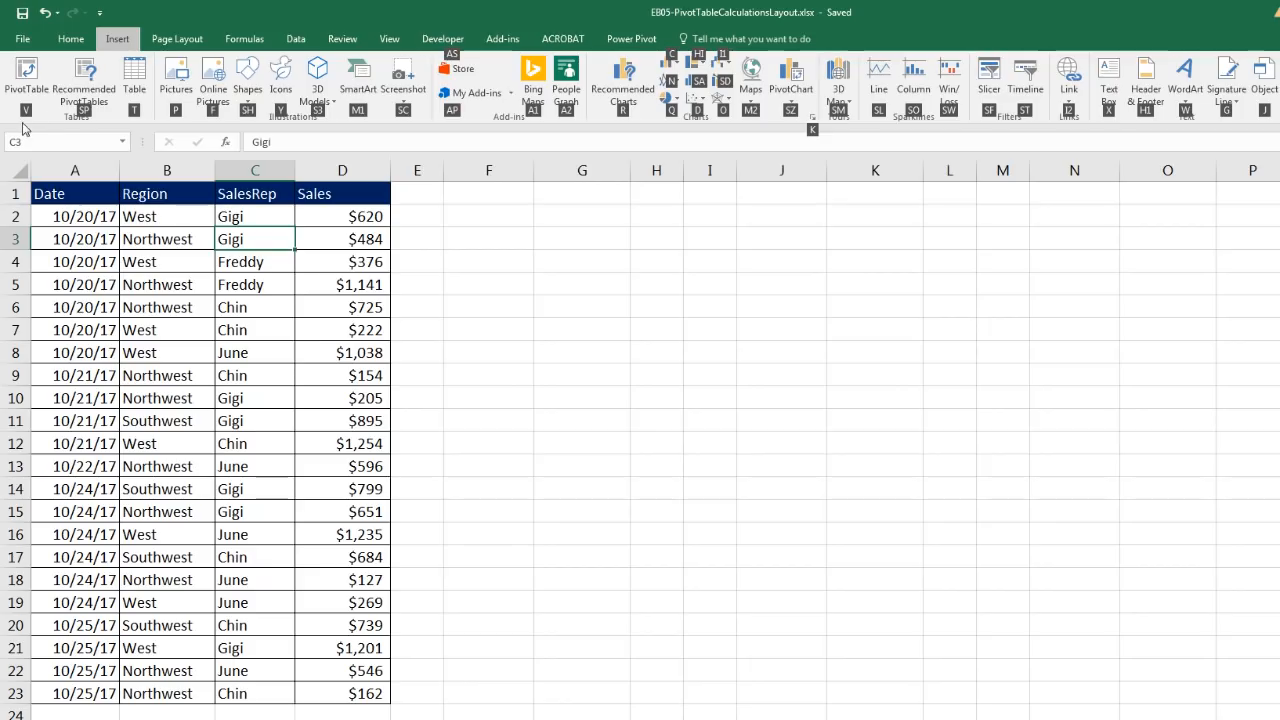
{"action": "key", "text": "v"}
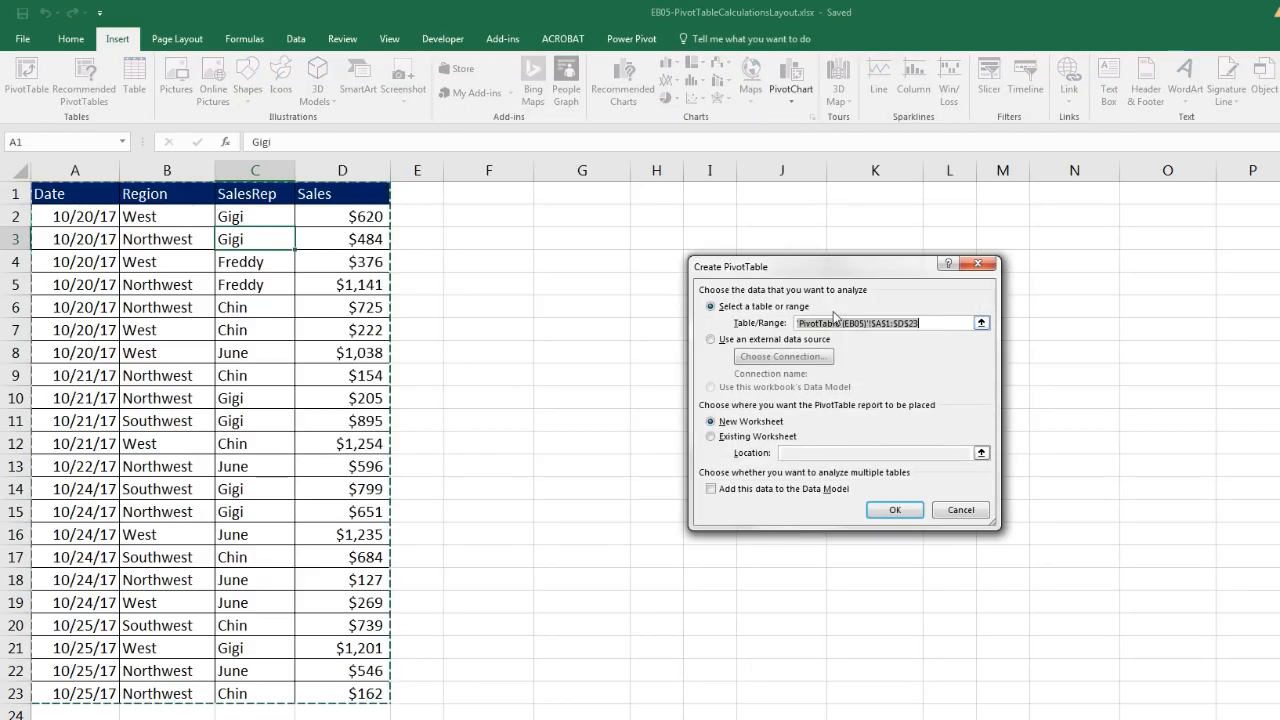
{"action": "left_click_drag", "start_coordinate": [818, 272], "coordinate": [549, 241]}
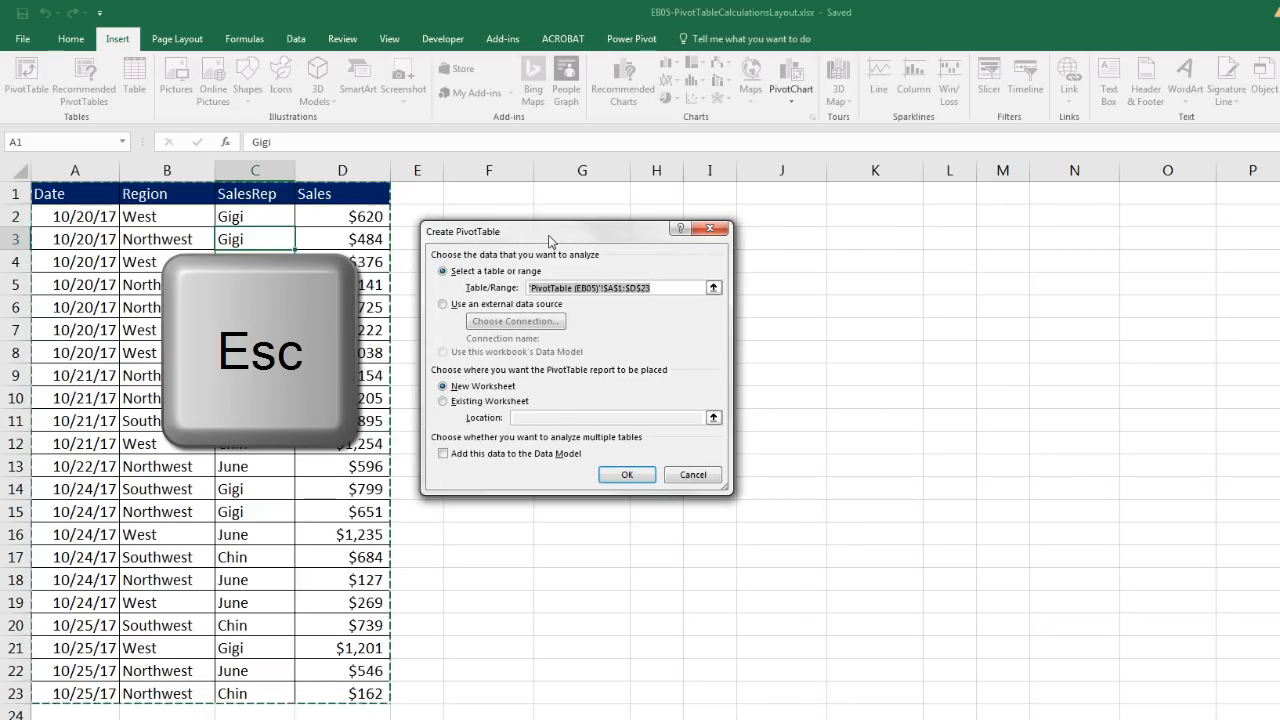
{"action": "key", "text": "Escape"}
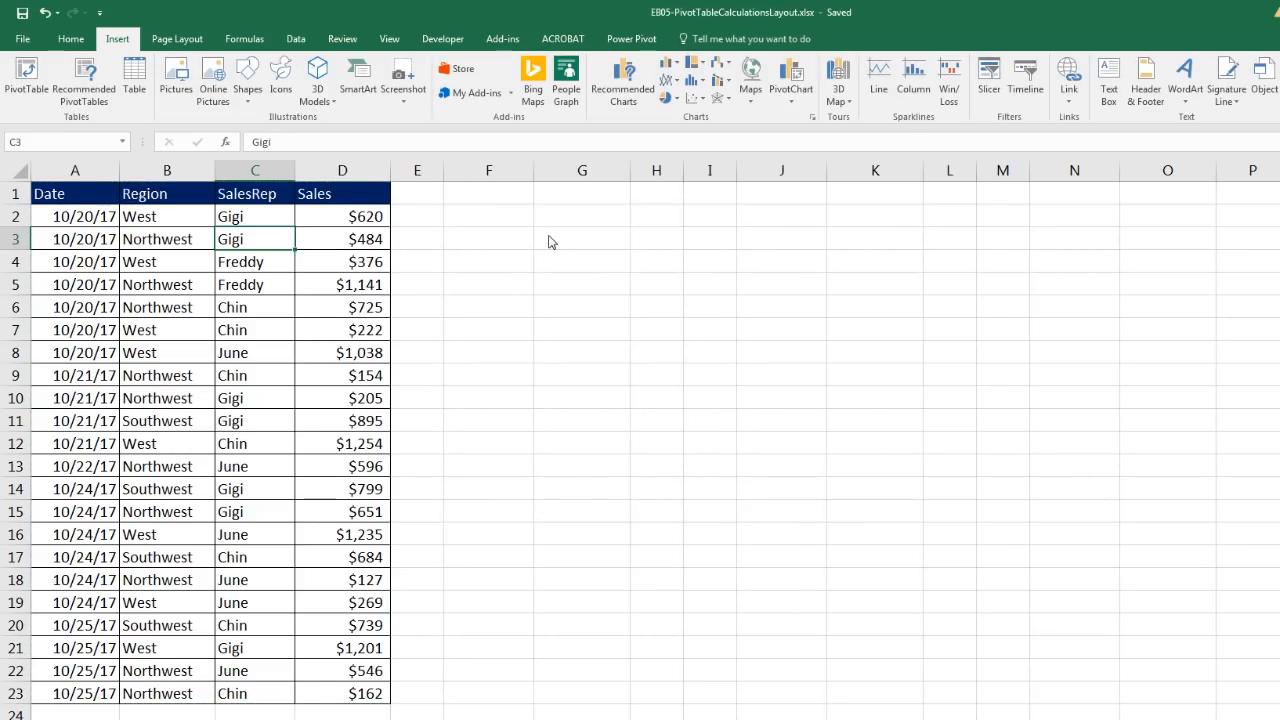
- Create a PivotTable from the range A1:D23, placing it on the existing worksheet at cell F3
{"action": "key", "text": "alt"}
{"action": "key", "text": "n"}
{"action": "key", "text": "v"}
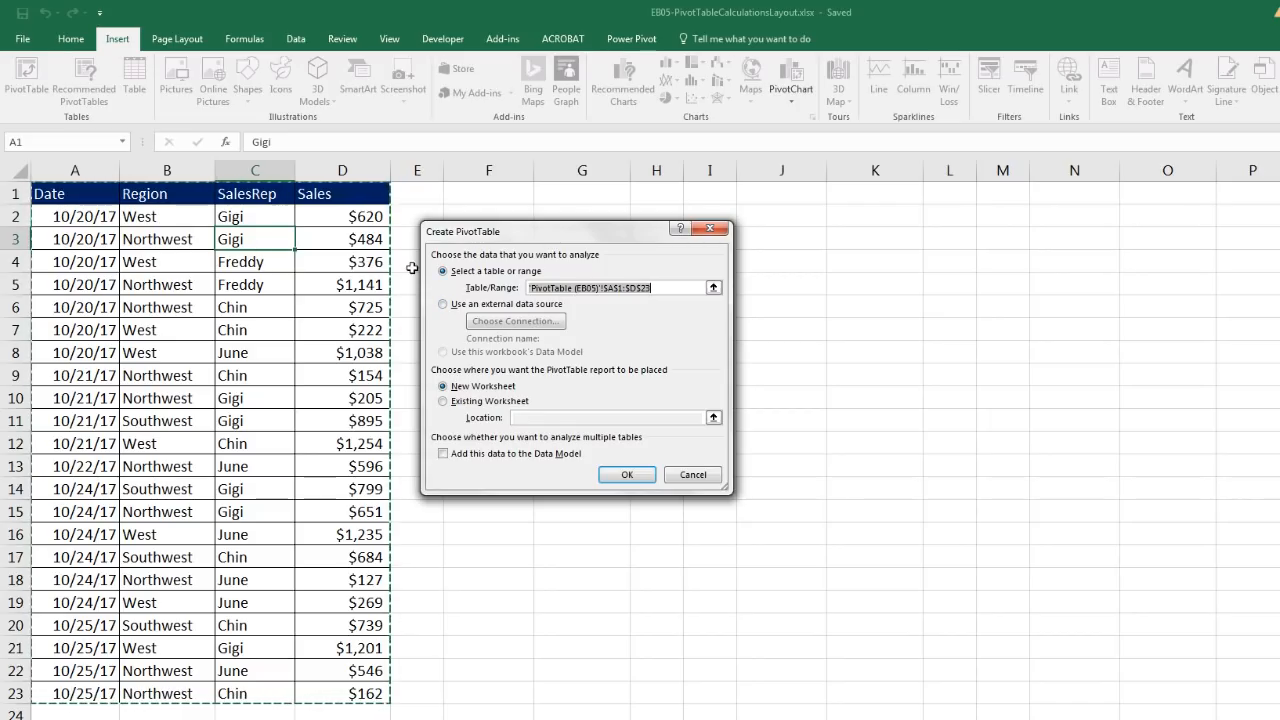
{"action": "left_click", "coordinate": [445, 403]}
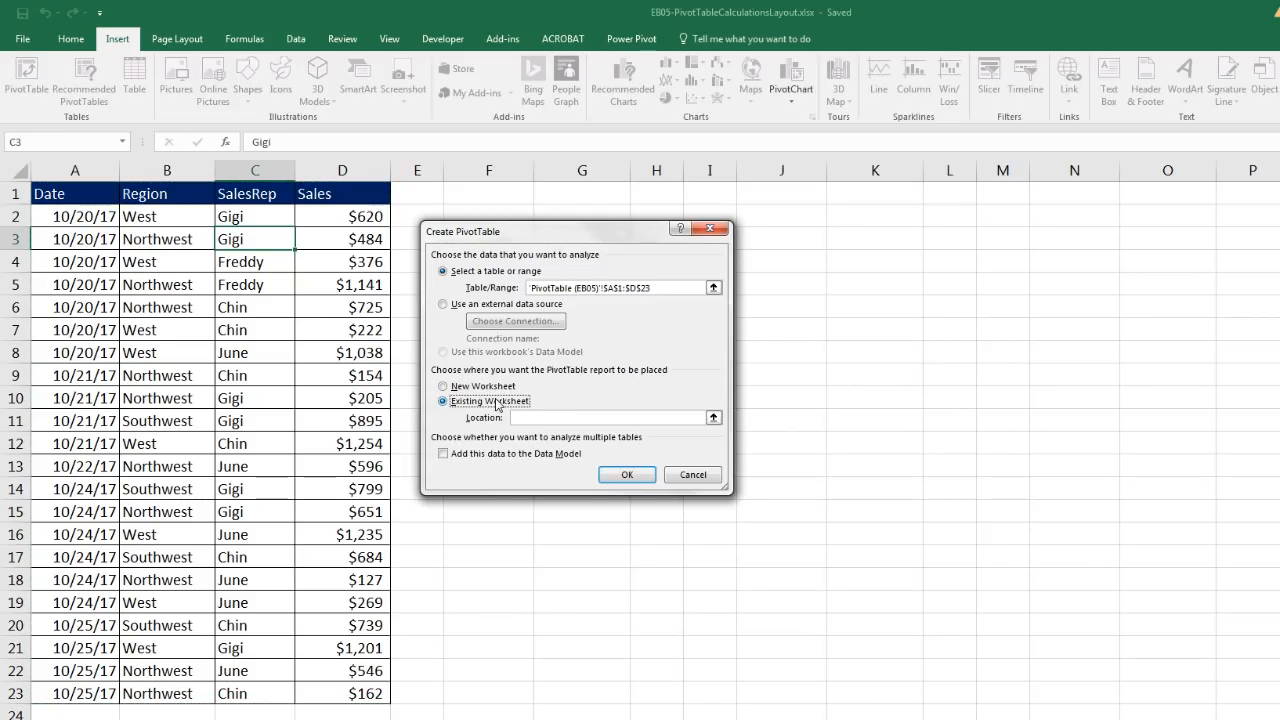
{"action": "left_click_drag", "start_coordinate": [495, 235], "coordinate": [720, 236]}
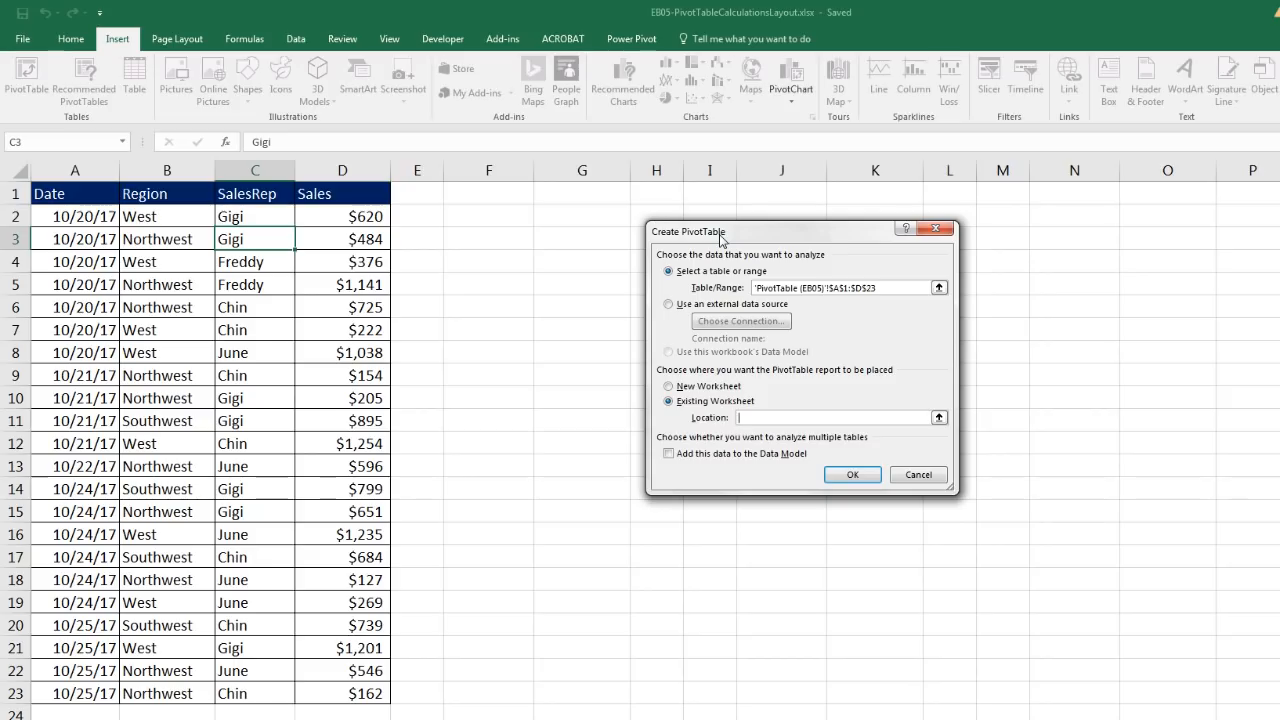
{"action": "left_click", "coordinate": [503, 240]}
{"action": "left_click", "coordinate": [848, 476]}
- Add Region to the PivotTable's Rows area and Sales to its Values area, and check the total for each region
{"action": "left_click_drag", "start_coordinate": [1143, 245], "coordinate": [833, 213]}
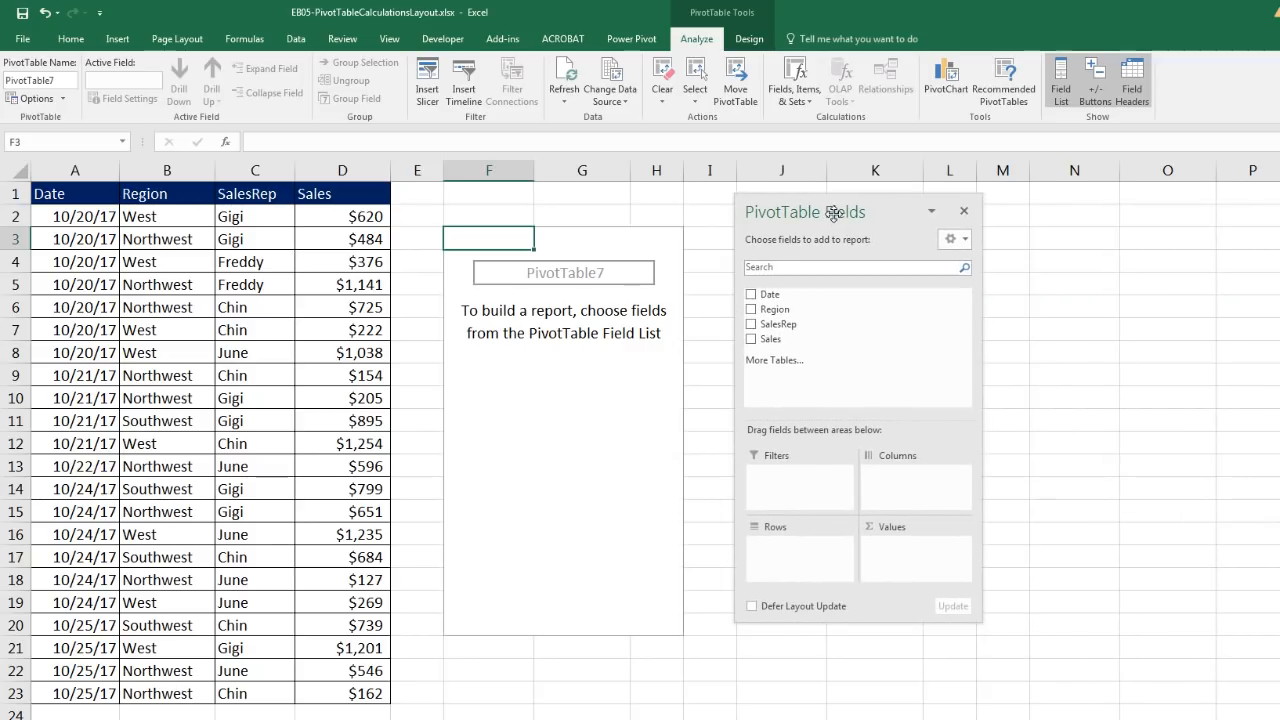
{"action": "left_click_drag", "start_coordinate": [772, 309], "coordinate": [797, 553]}
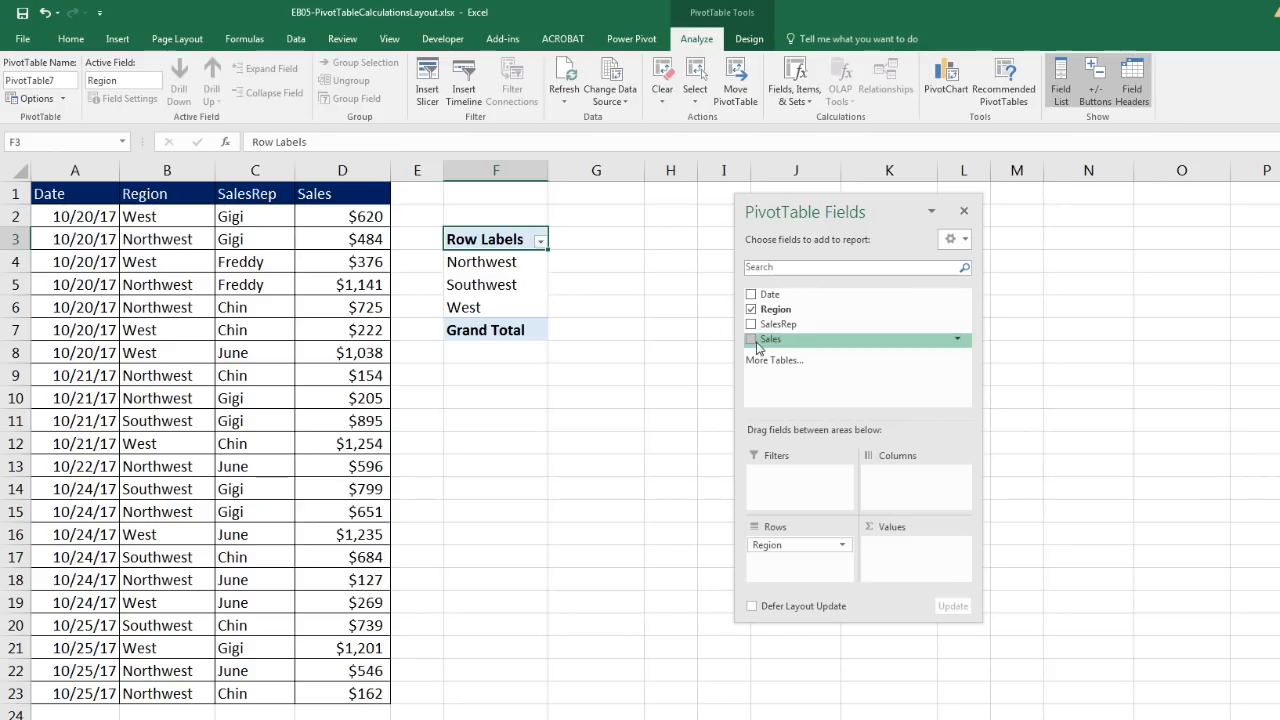
{"action": "left_click_drag", "start_coordinate": [758, 345], "coordinate": [894, 568]}
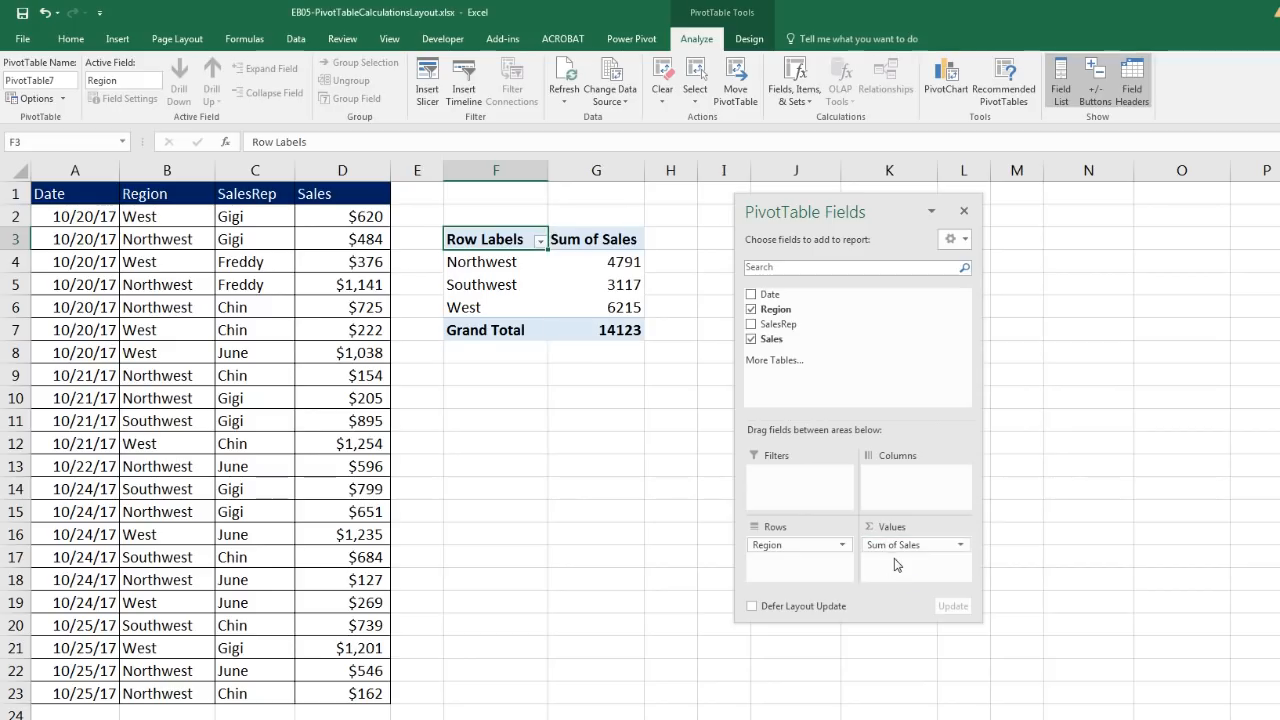
{"action": "left_click", "coordinate": [629, 261]}
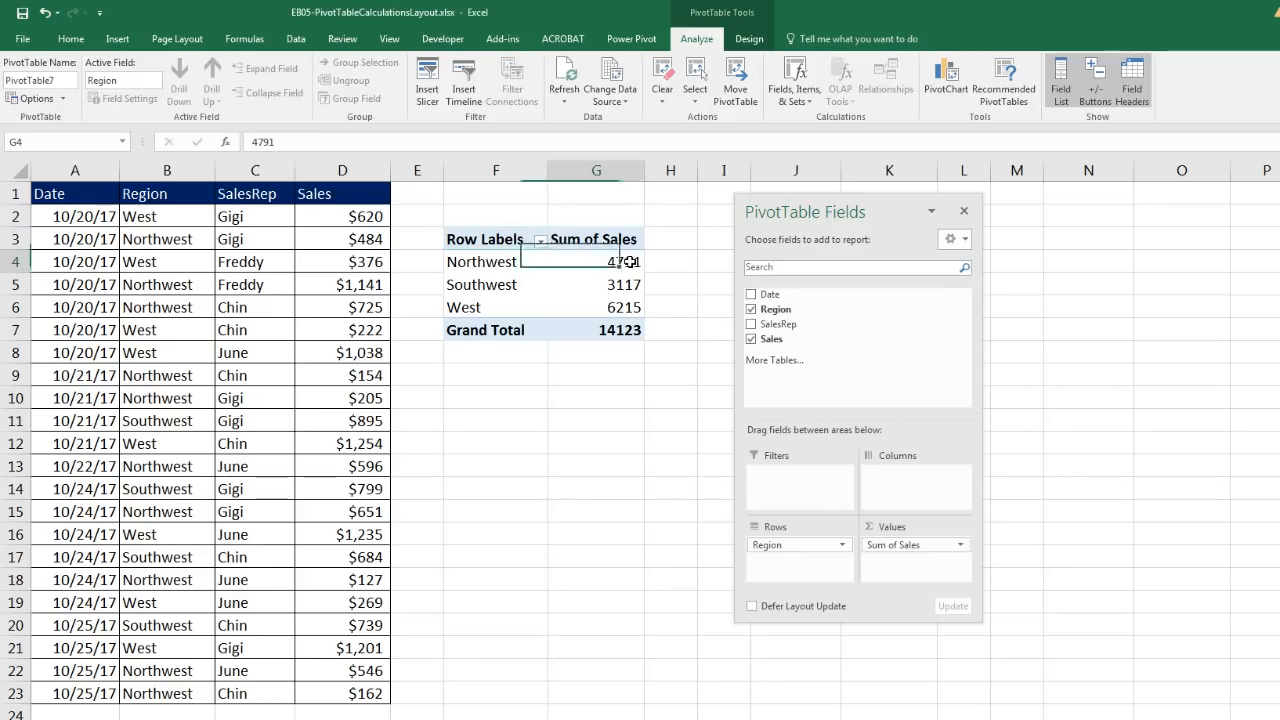
{"action": "left_click", "coordinate": [621, 285]}
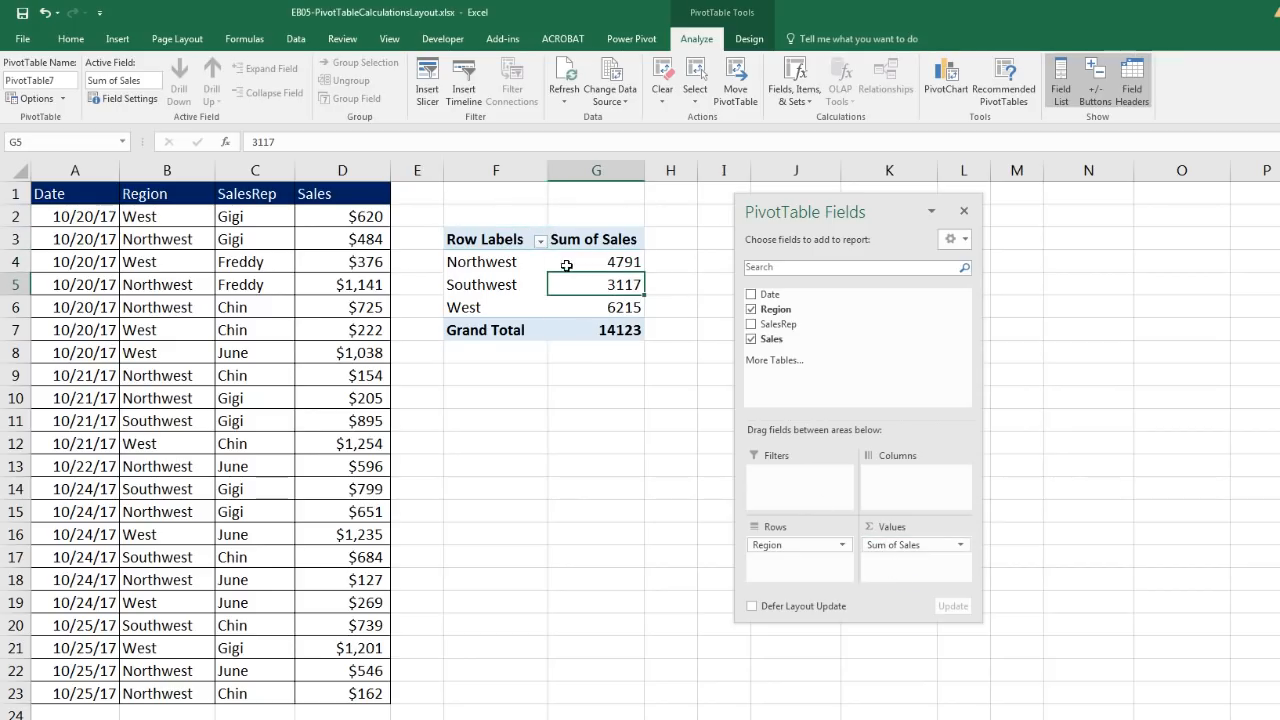
{"action": "left_click", "coordinate": [509, 284]}
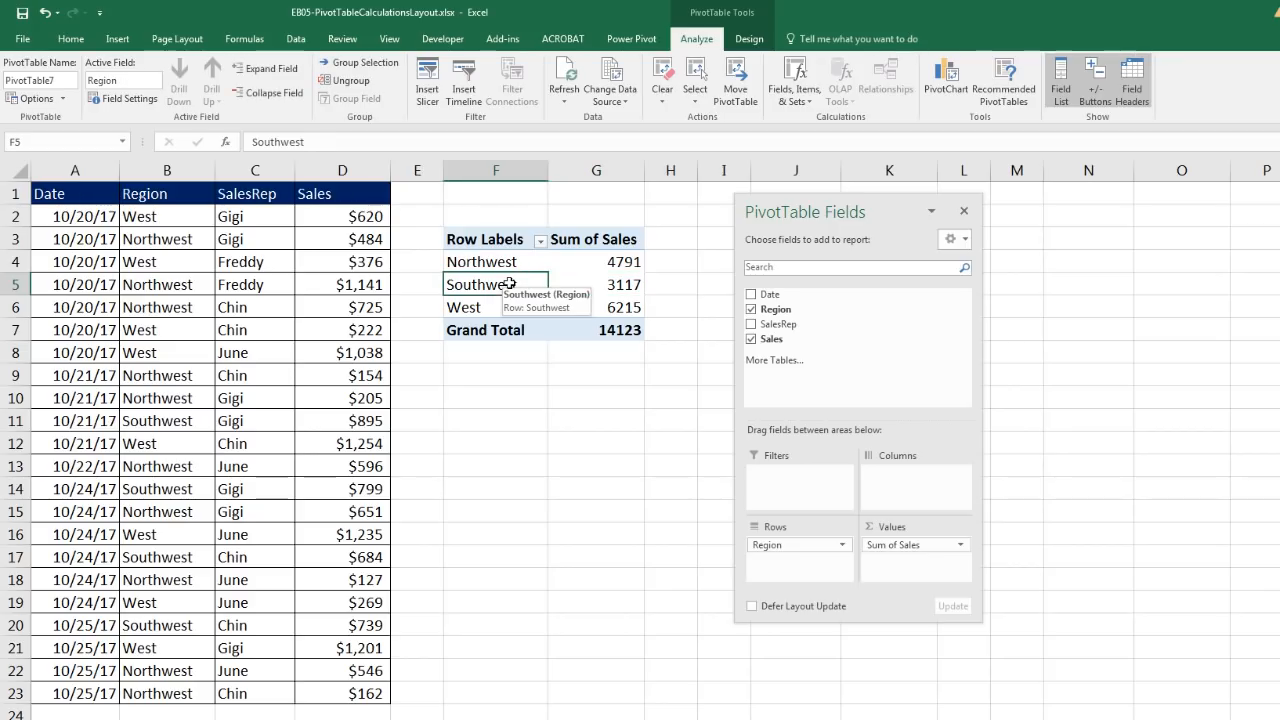
{"action": "left_click", "coordinate": [633, 307]}
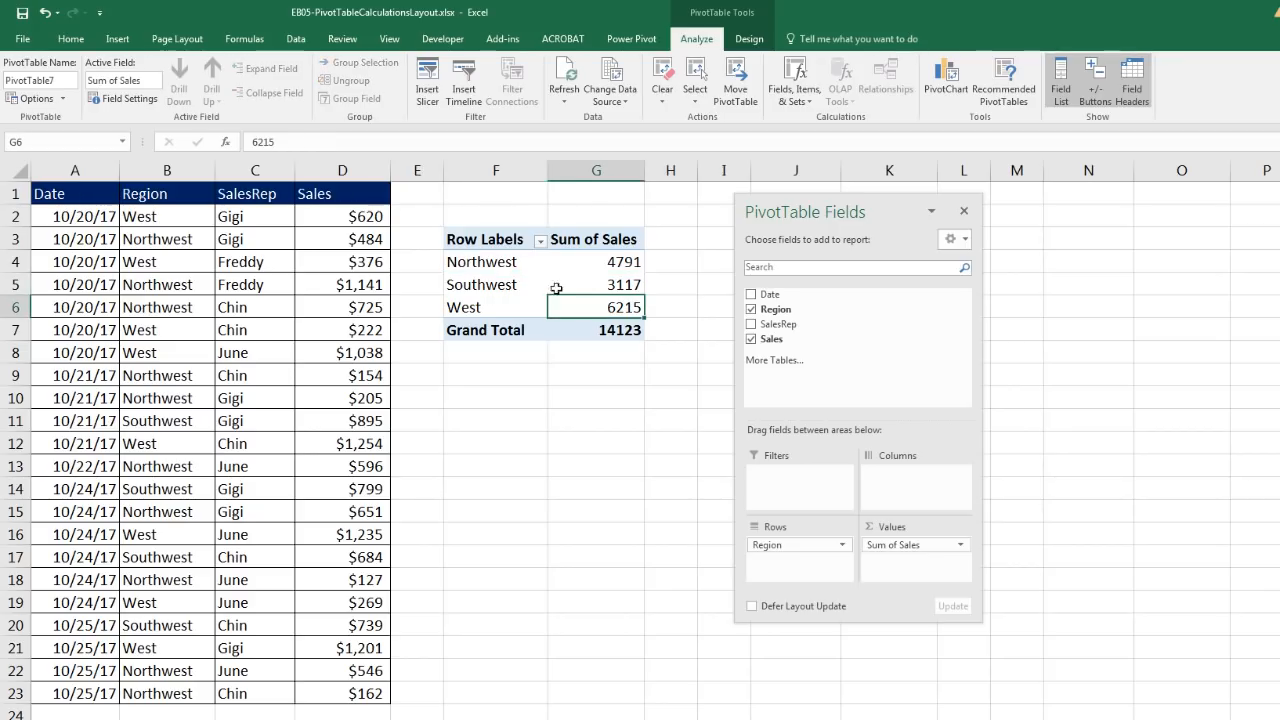
{"action": "left_click", "coordinate": [507, 305]}
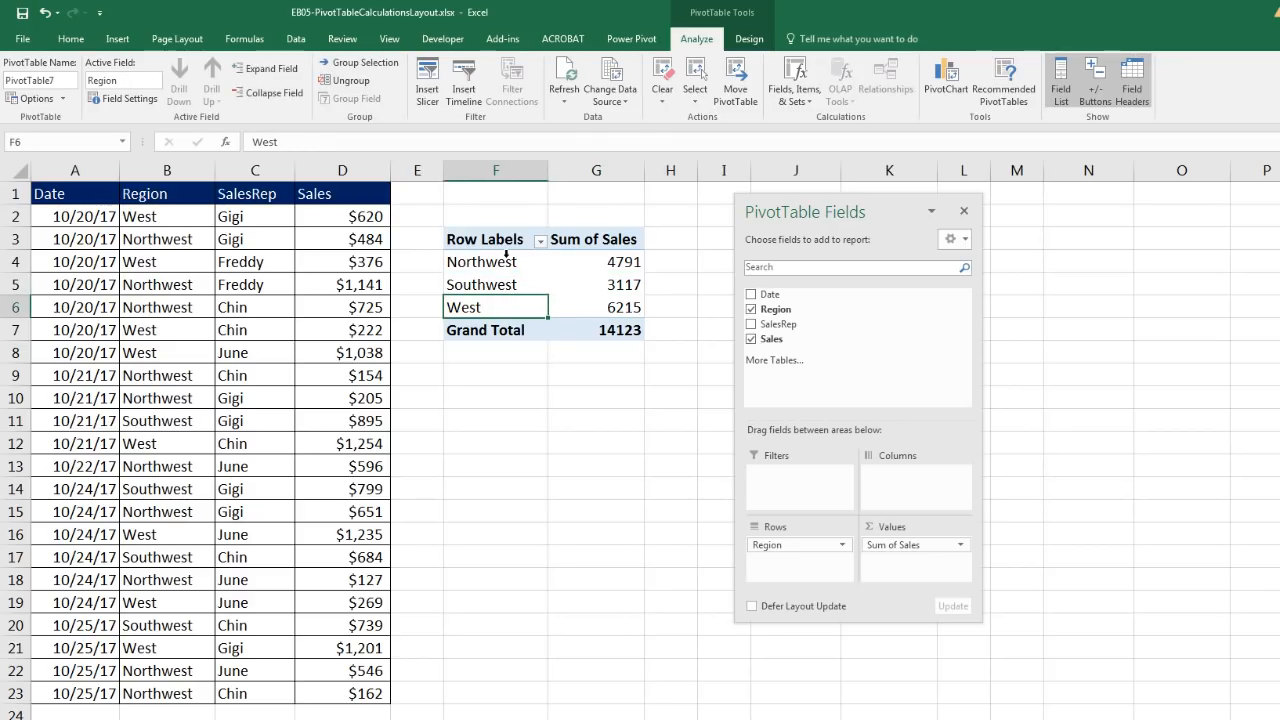
- Change the PivotTable's report layout to Tabular Form
{"action": "left_click", "coordinate": [749, 38]}
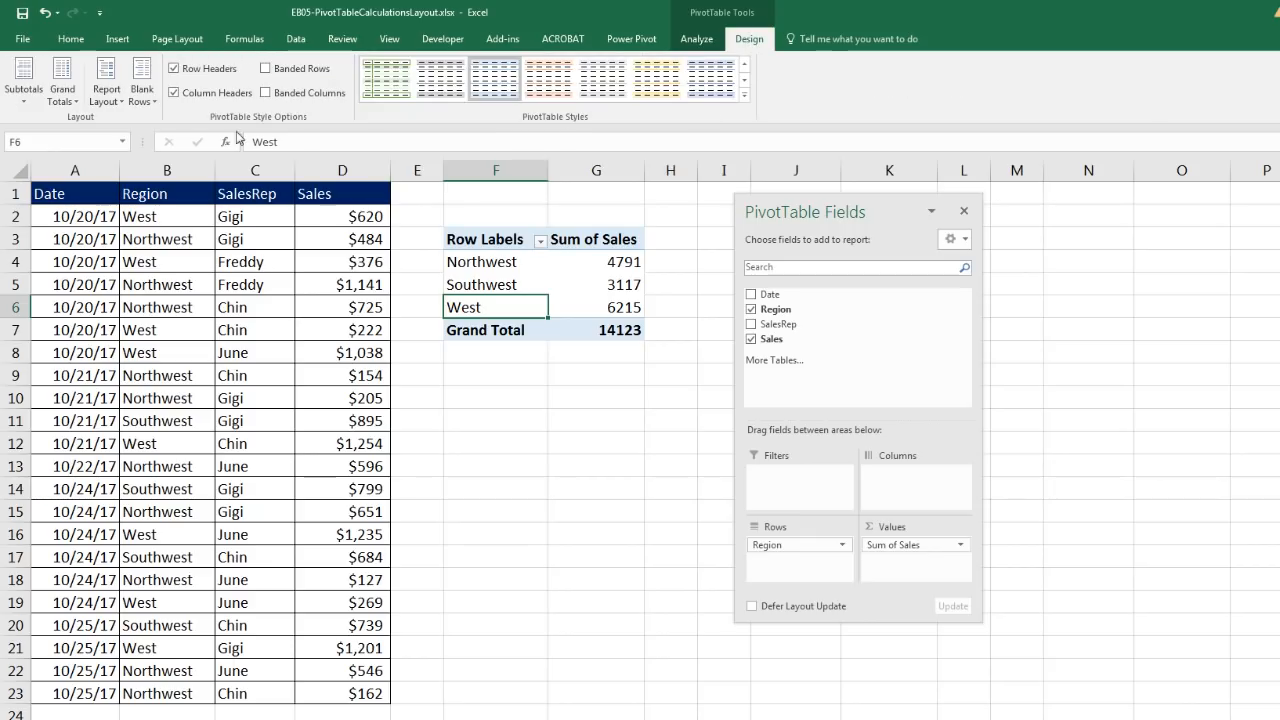
{"action": "left_click", "coordinate": [101, 97]}
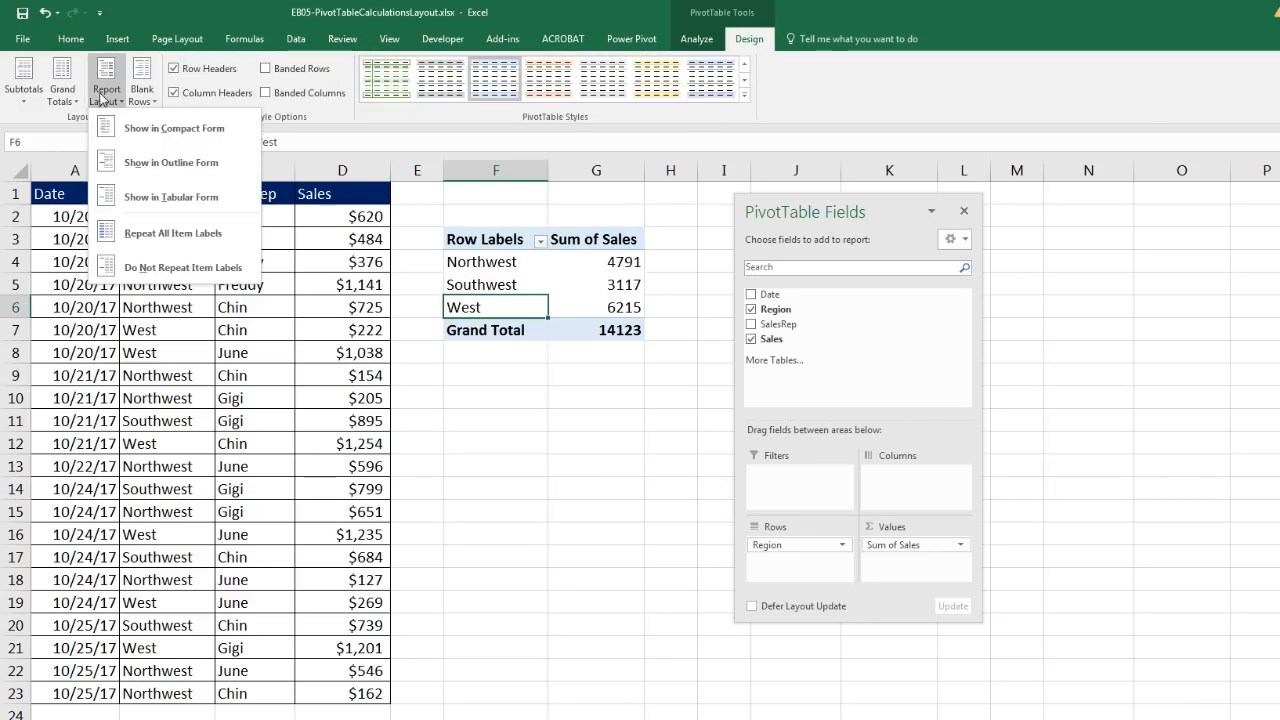
{"action": "left_click", "coordinate": [146, 201]}
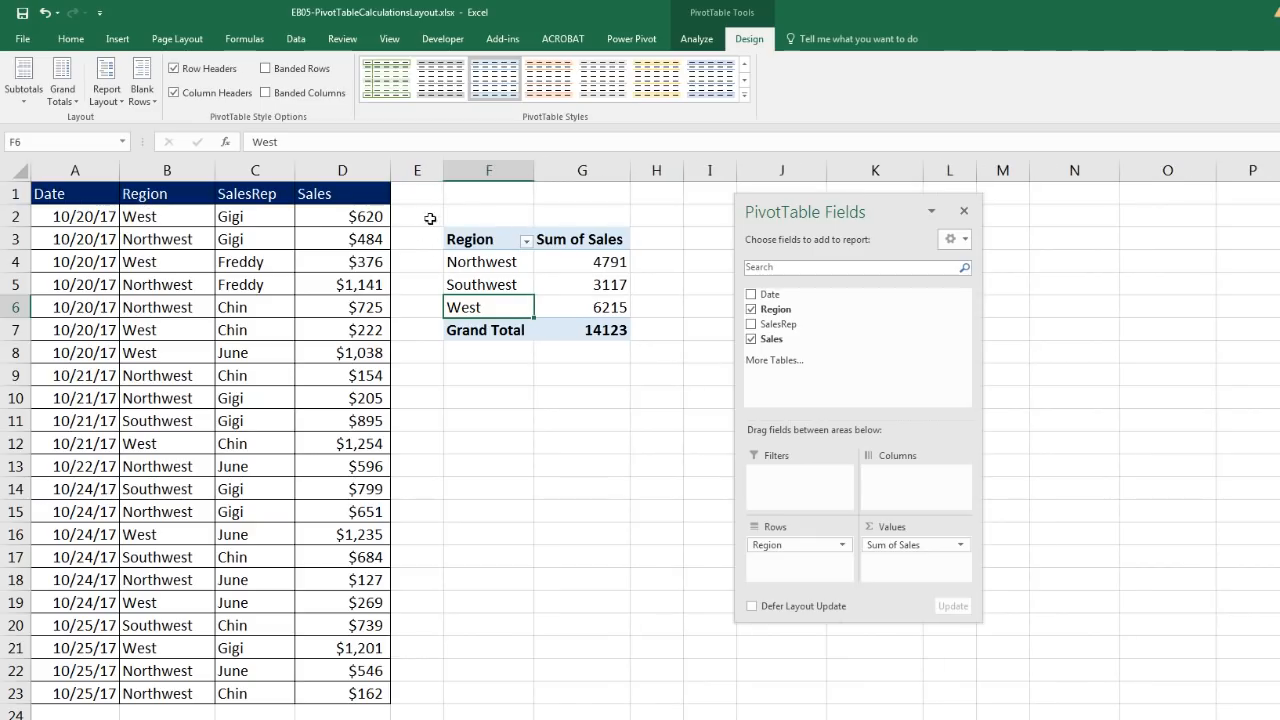
- Set the number format of the Sum of Sales field to Currency with 0 decimal places
{"action": "right_click", "coordinate": [572, 284]}
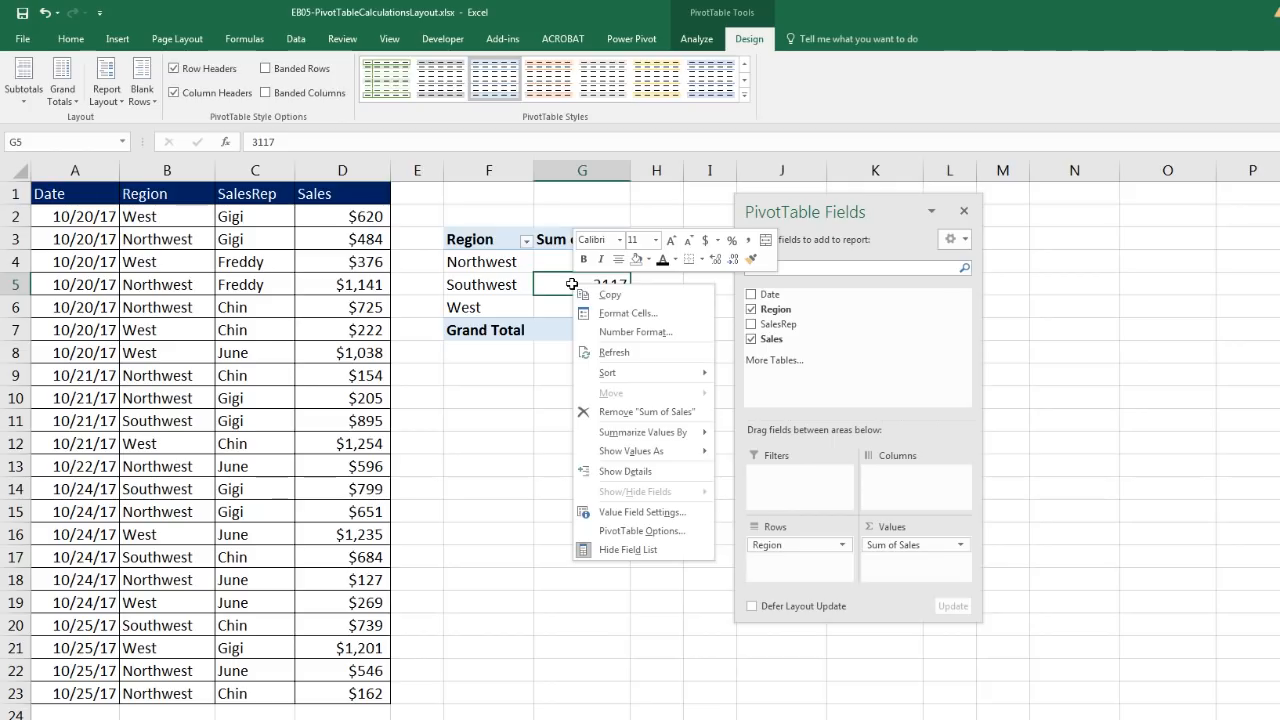
{"action": "left_click", "coordinate": [630, 338]}
{"action": "left_click_drag", "start_coordinate": [605, 172], "coordinate": [819, 280]}
{"action": "left_click", "coordinate": [685, 330]}
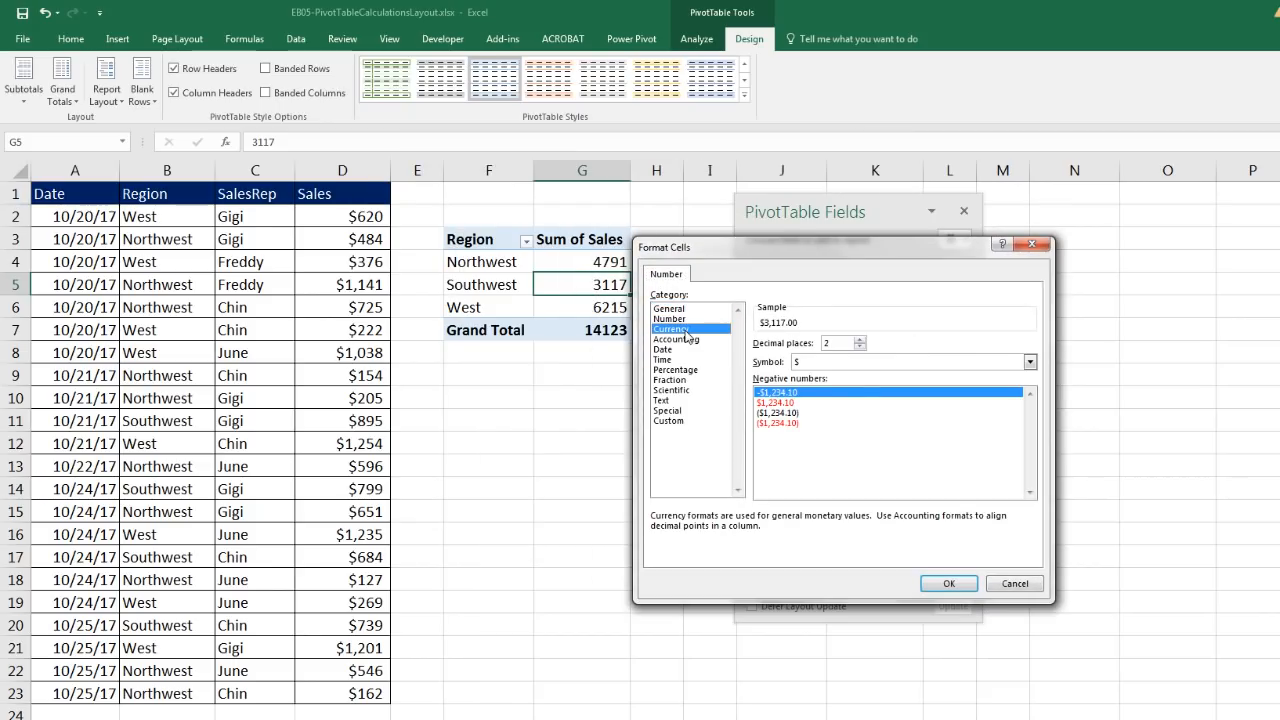
{"action": "left_click", "coordinate": [859, 347]}
{"action": "left_click", "coordinate": [859, 347]}
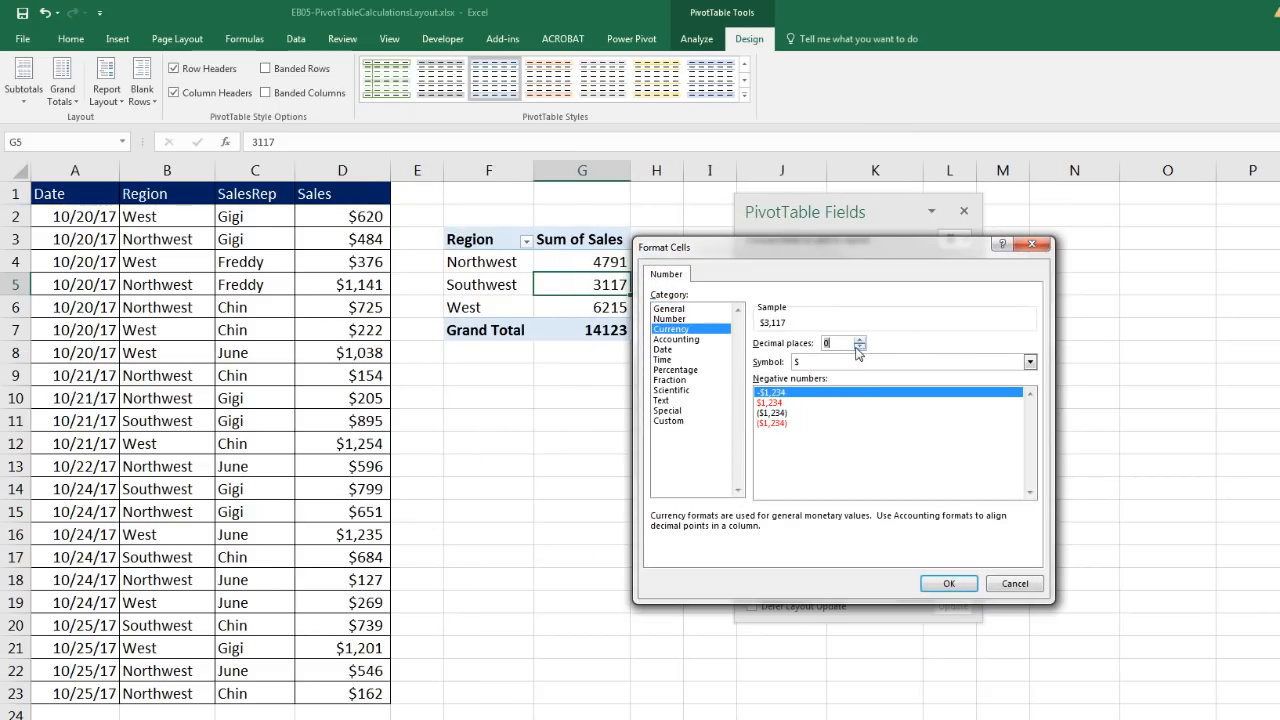
{"action": "left_click", "coordinate": [950, 584]}
- Pivot the report by moving the Region field from the Rows area to the Columns area, and check the regional totals
{"action": "left_click_drag", "start_coordinate": [822, 217], "coordinate": [791, 213]}
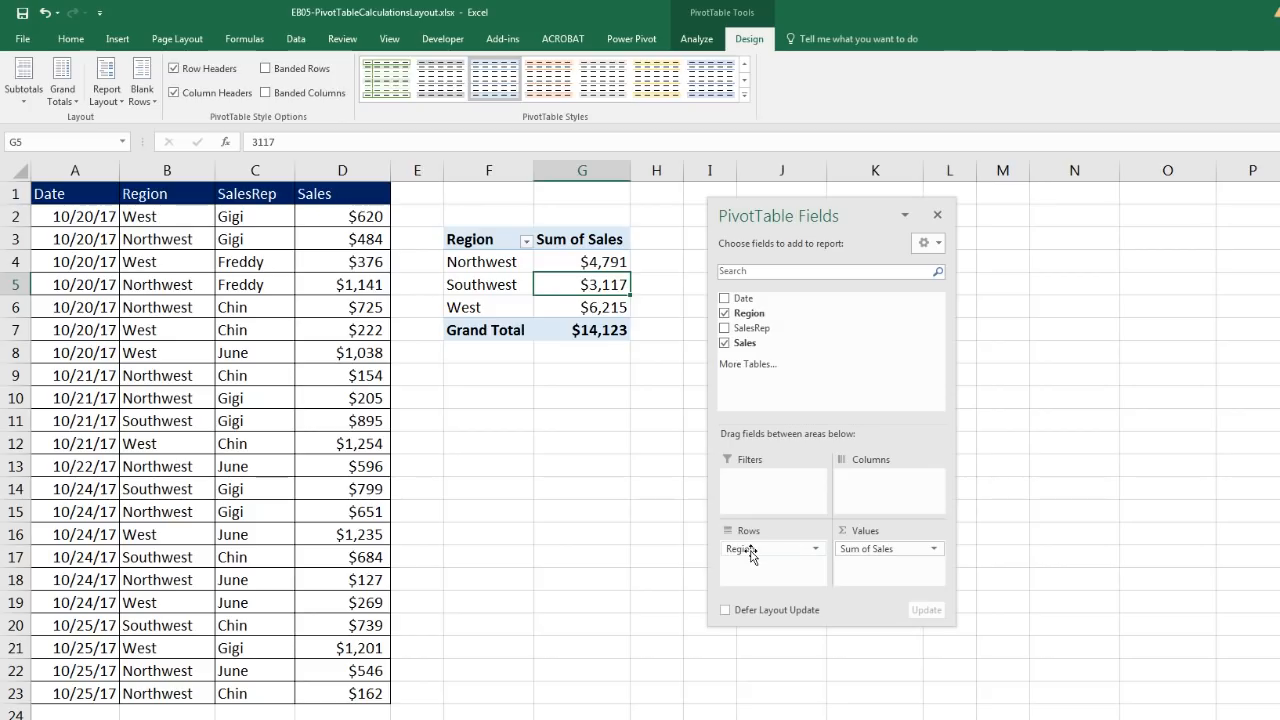
{"action": "left_click_drag", "start_coordinate": [750, 549], "coordinate": [872, 492]}
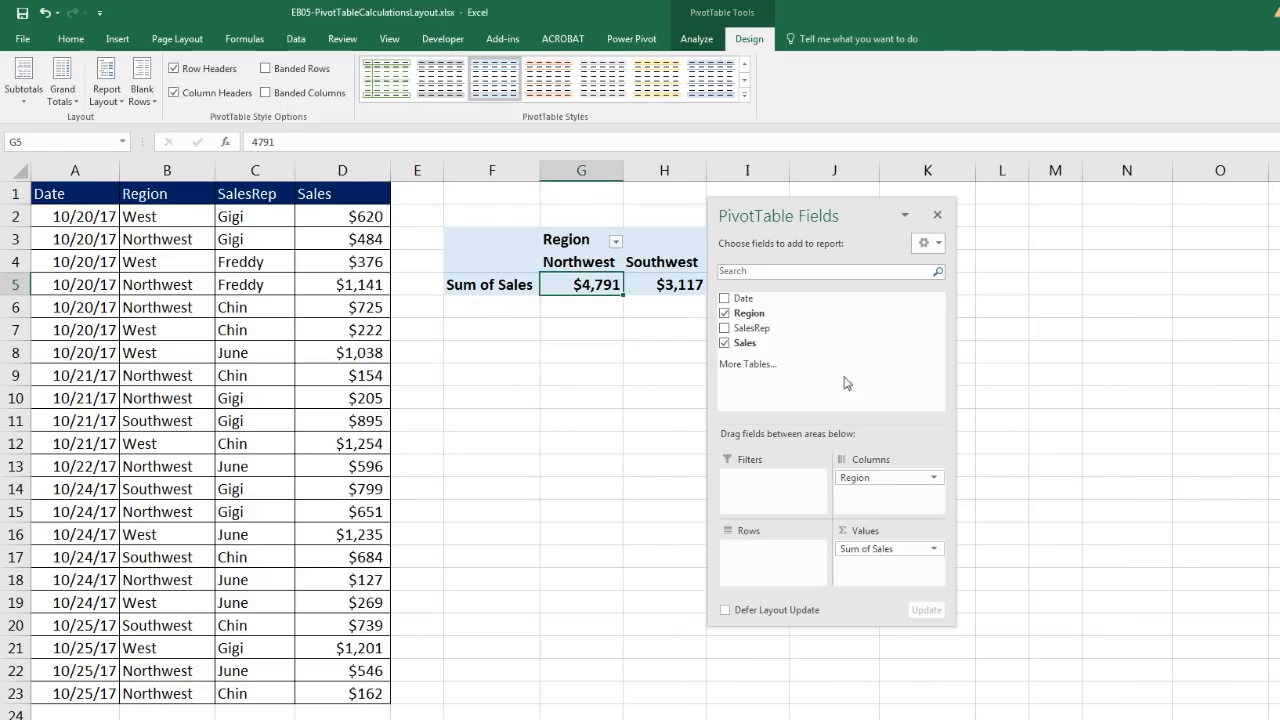
{"action": "left_click_drag", "start_coordinate": [815, 221], "coordinate": [1117, 236]}
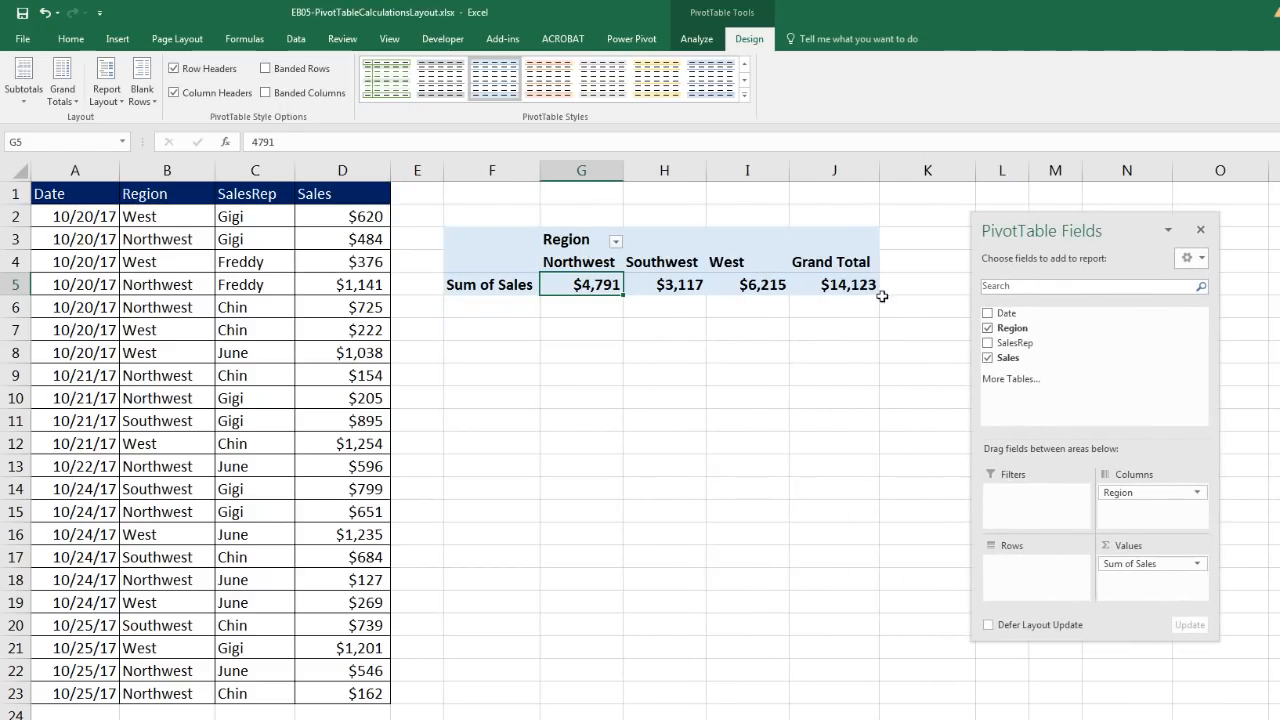
{"action": "left_click", "coordinate": [676, 287]}
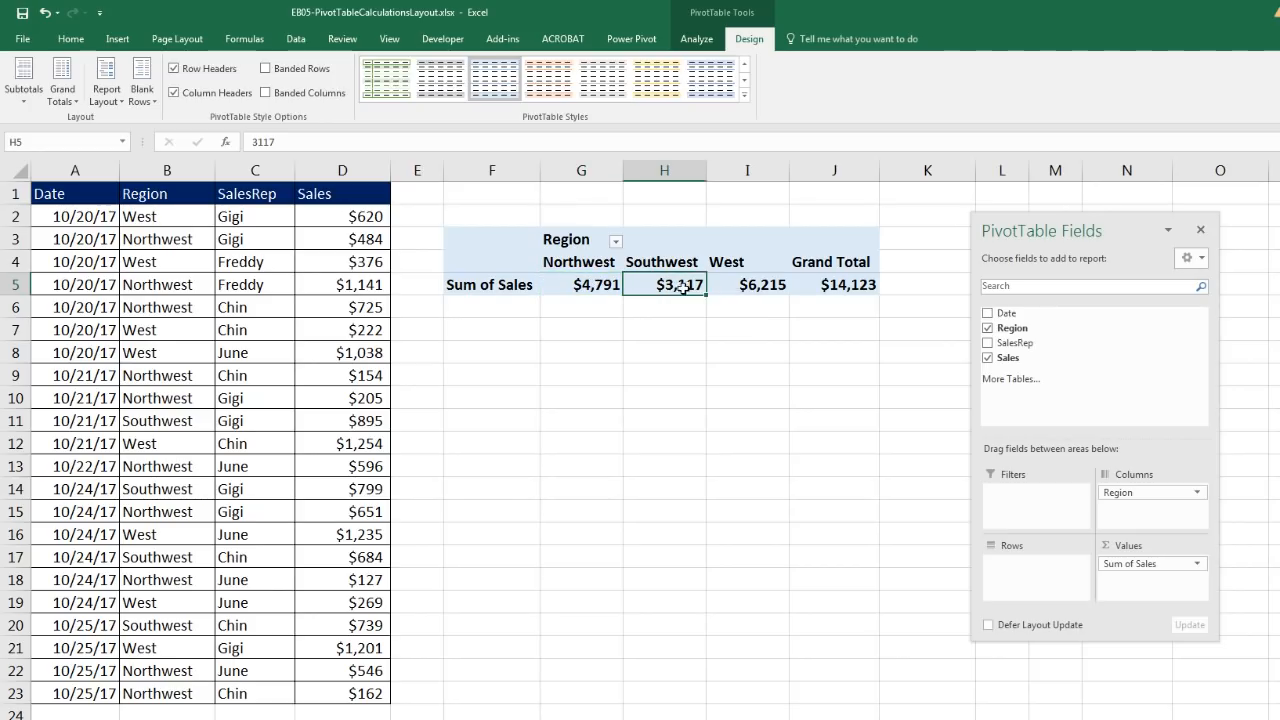
{"action": "left_click", "coordinate": [665, 262]}
{"action": "left_click", "coordinate": [752, 286]}
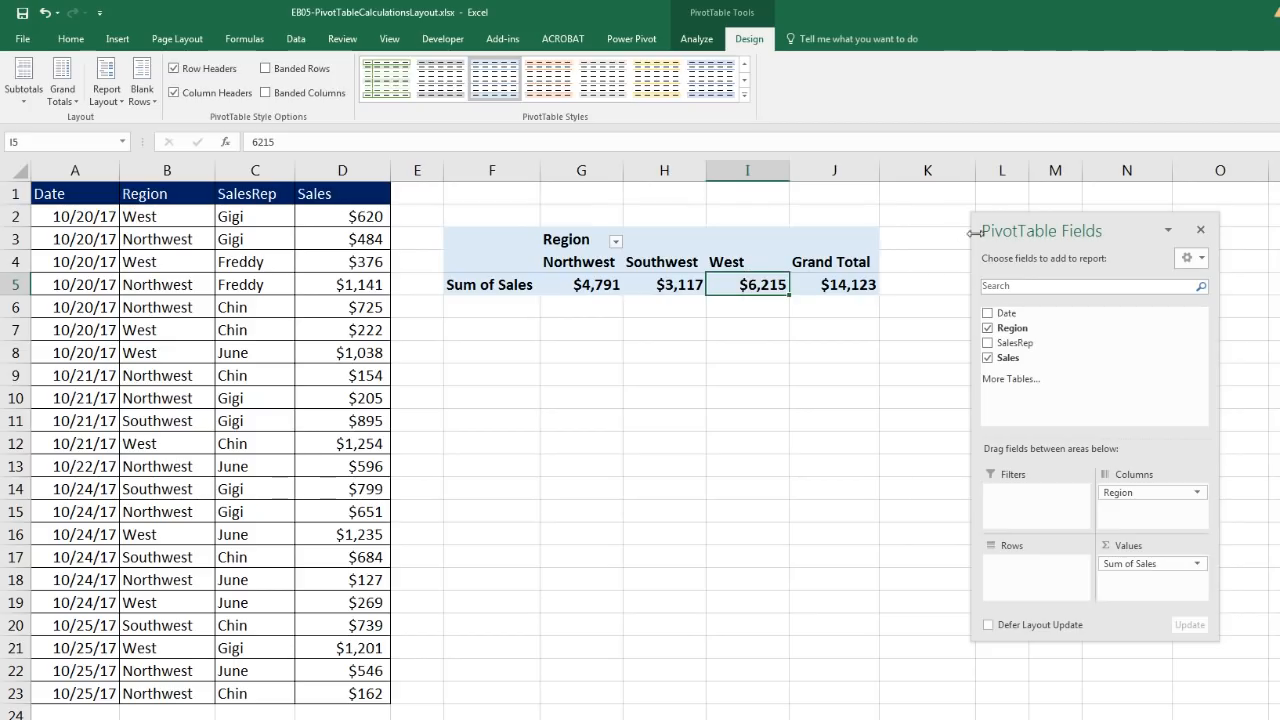
{"action": "left_click_drag", "start_coordinate": [1030, 226], "coordinate": [982, 219]}
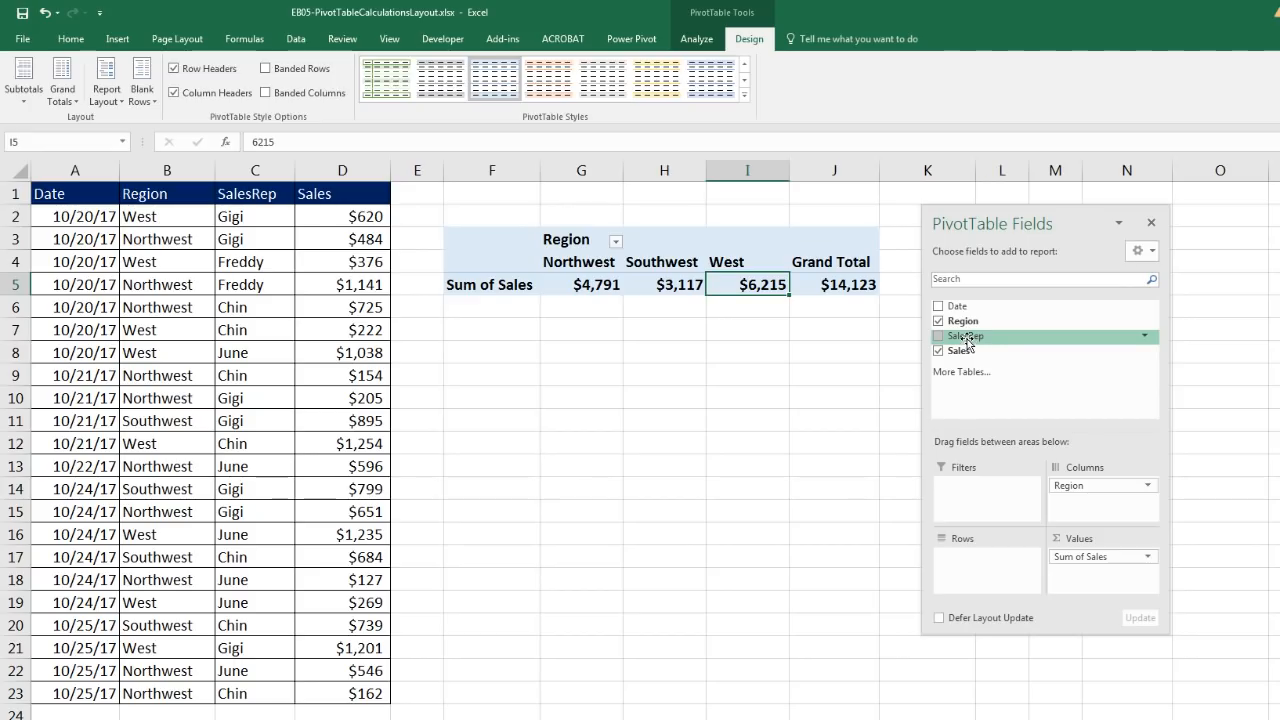
- Add SalesRep to the PivotTable's Rows area and examine where the second sales rep's row crosses the Northwest column
{"action": "left_click_drag", "start_coordinate": [950, 341], "coordinate": [962, 575]}
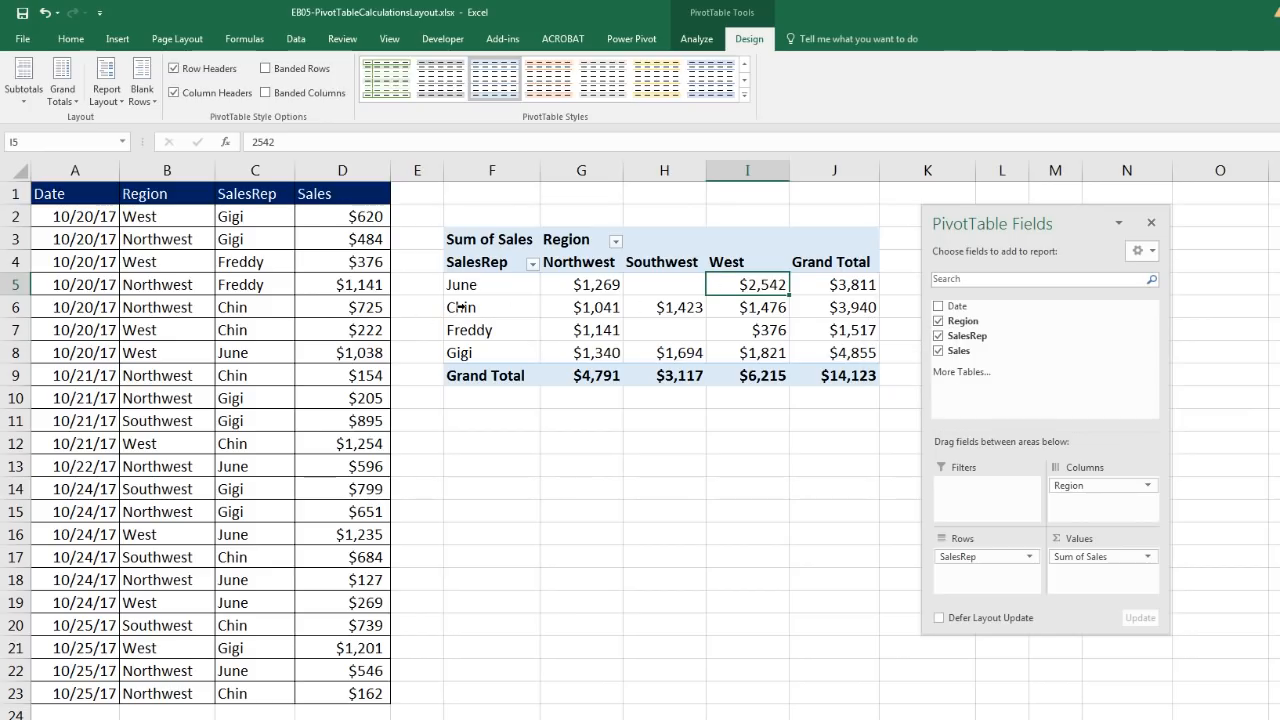
{"action": "left_click_drag", "start_coordinate": [474, 307], "coordinate": [860, 308]}
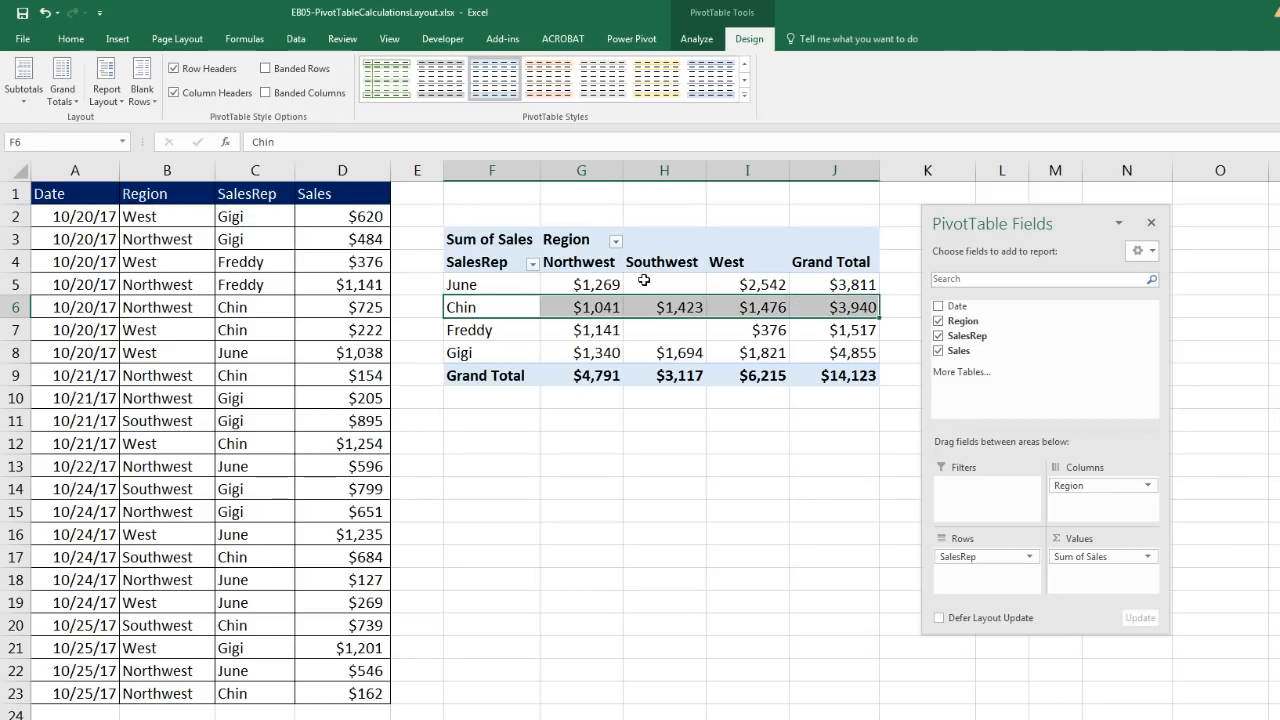
{"action": "left_click_drag", "start_coordinate": [594, 262], "coordinate": [593, 372]}
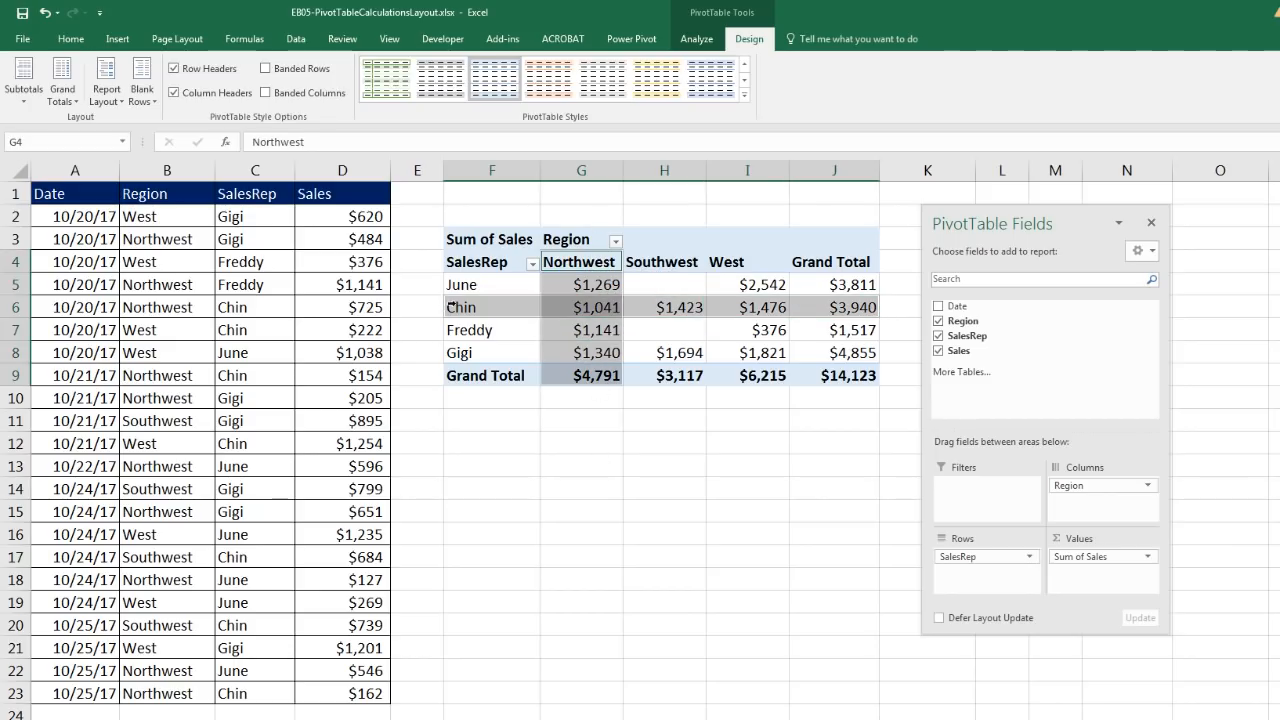
{"action": "left_click", "coordinate": [590, 307]}
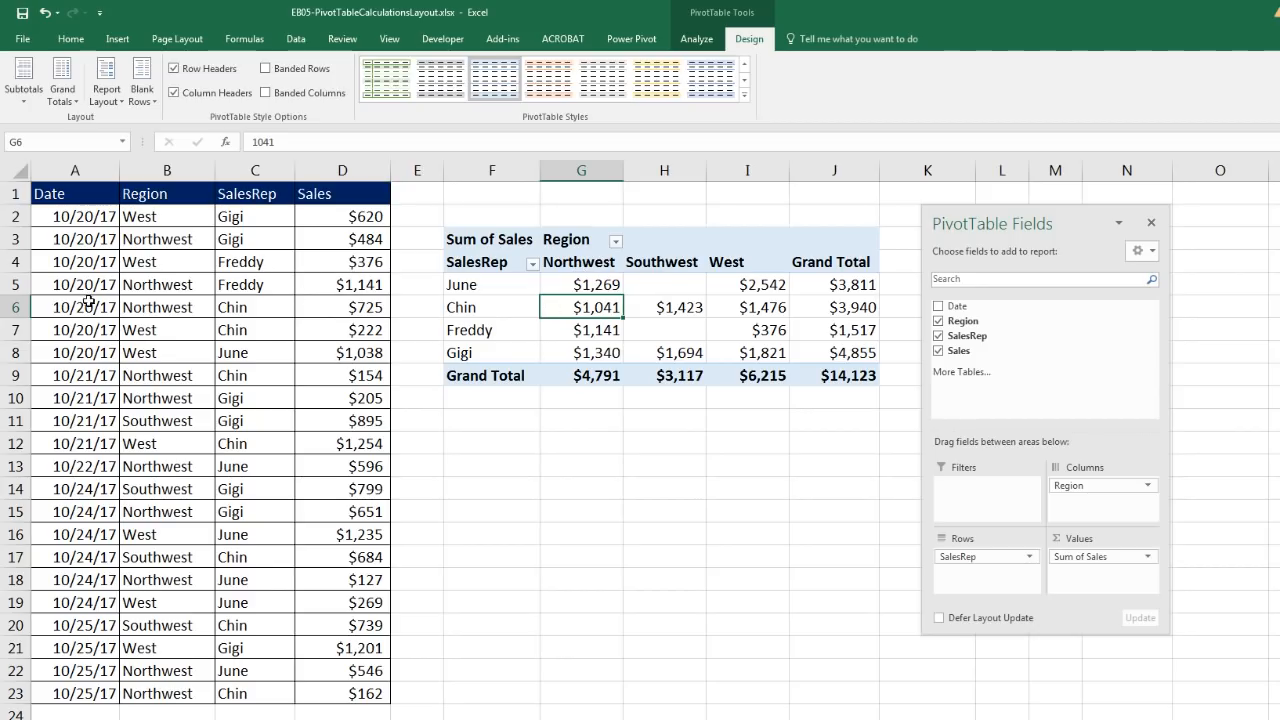
- Highlight the source records in rows 6, 9 and 23, then select only their Sales amounts to check their sum
{"action": "left_click_drag", "start_coordinate": [50, 306], "coordinate": [352, 307]}
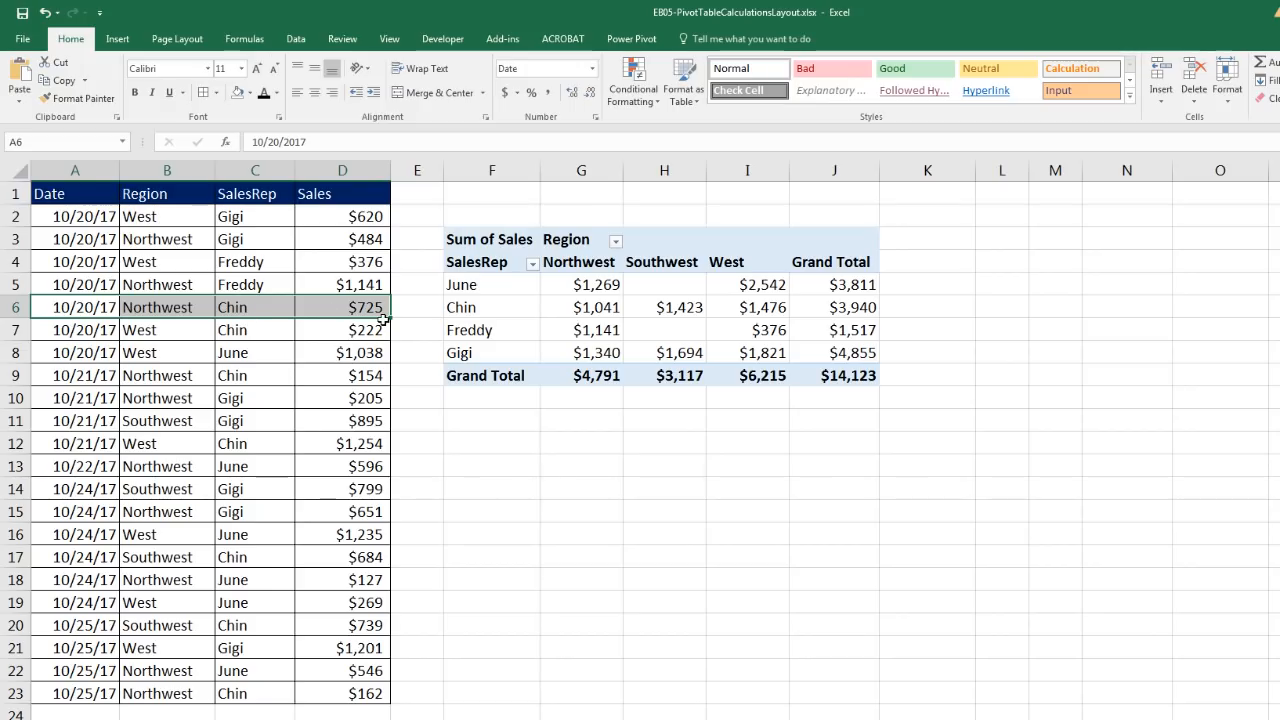
{"action": "left_click_drag", "start_coordinate": [72, 375], "coordinate": [347, 377]}
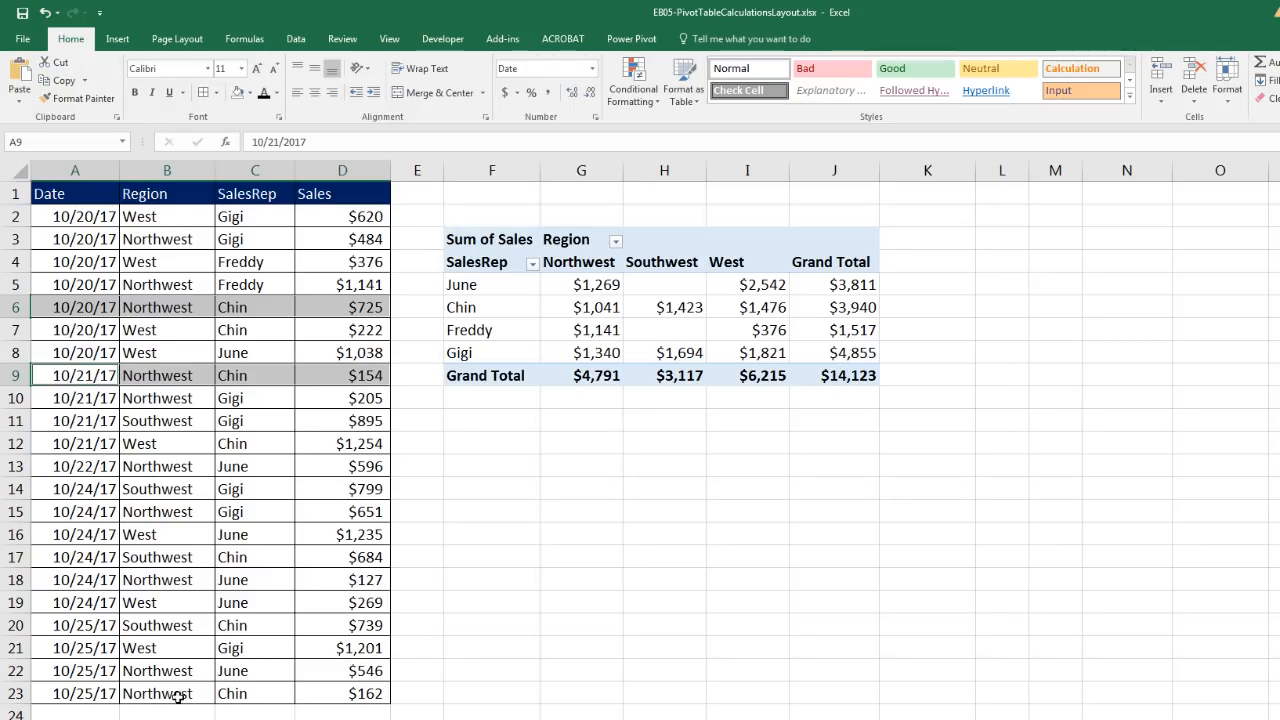
{"action": "left_click_drag", "start_coordinate": [65, 692], "coordinate": [352, 692]}
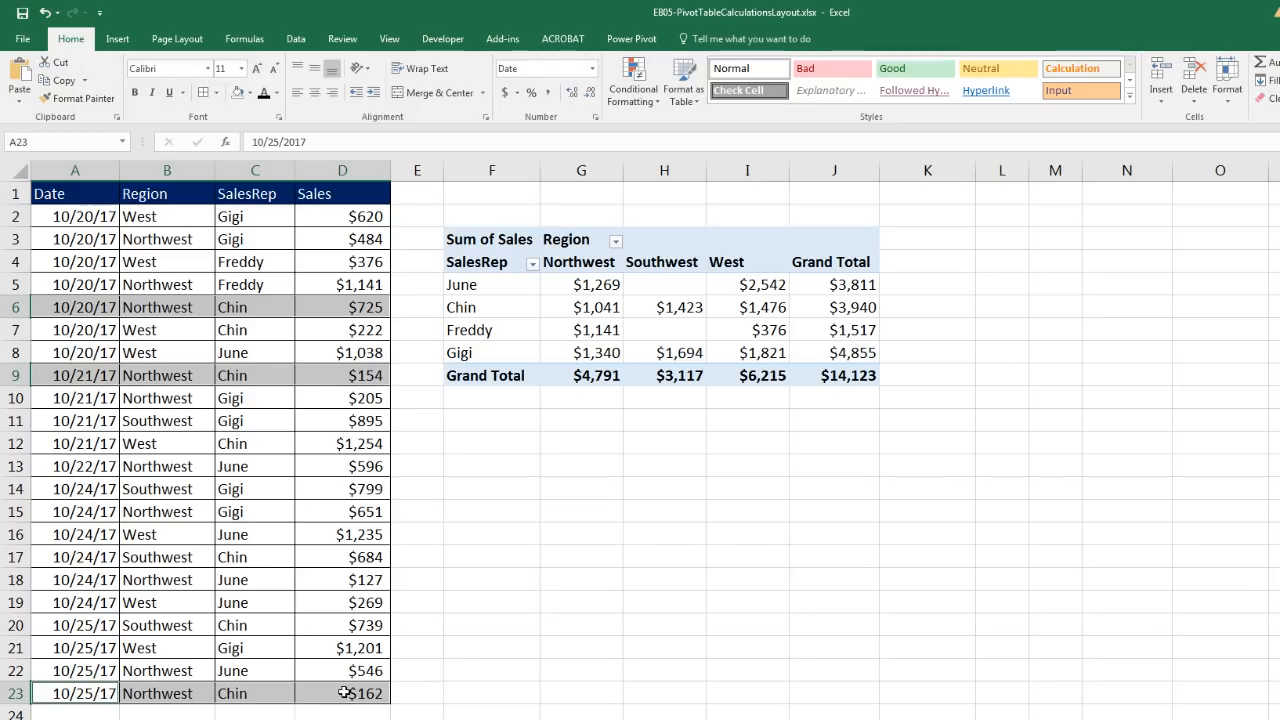
{"action": "left_click", "coordinate": [344, 692]}
{"action": "left_click", "coordinate": [368, 375], "text": "ctrl"}
{"action": "left_click", "coordinate": [363, 307], "text": "ctrl"}
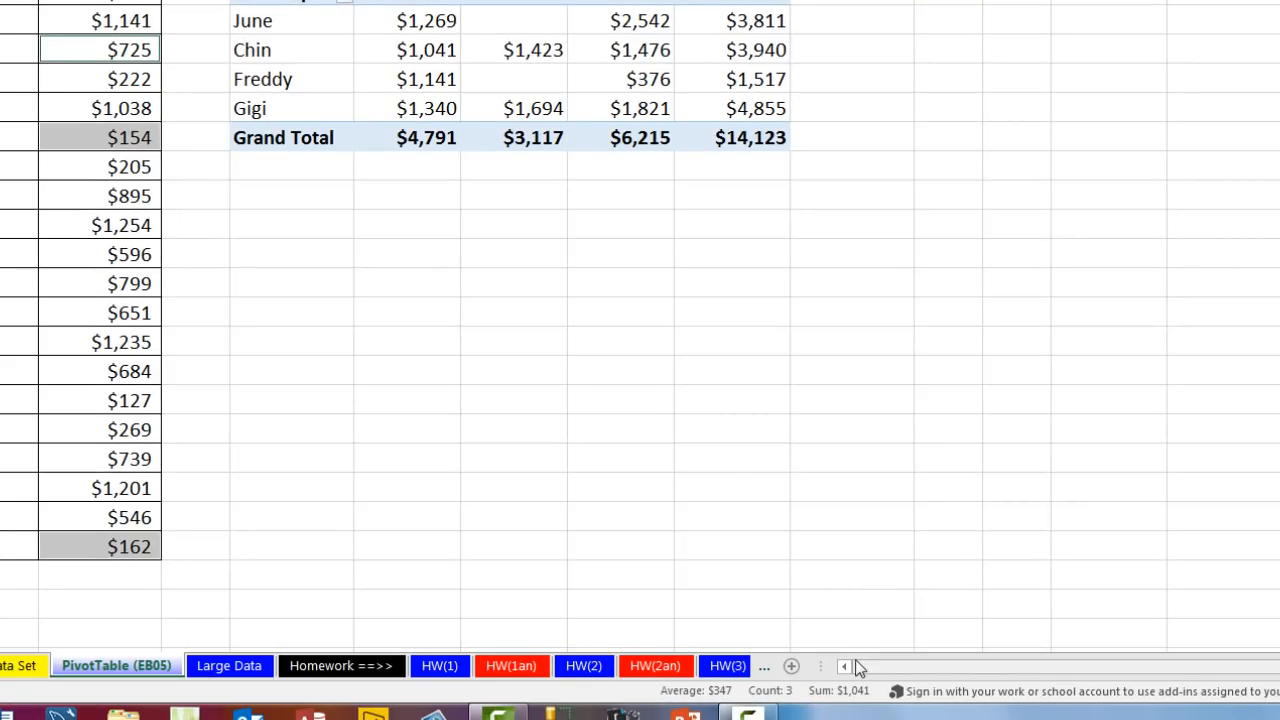
{"action": "mouse_move", "coordinate": [435, 49]}
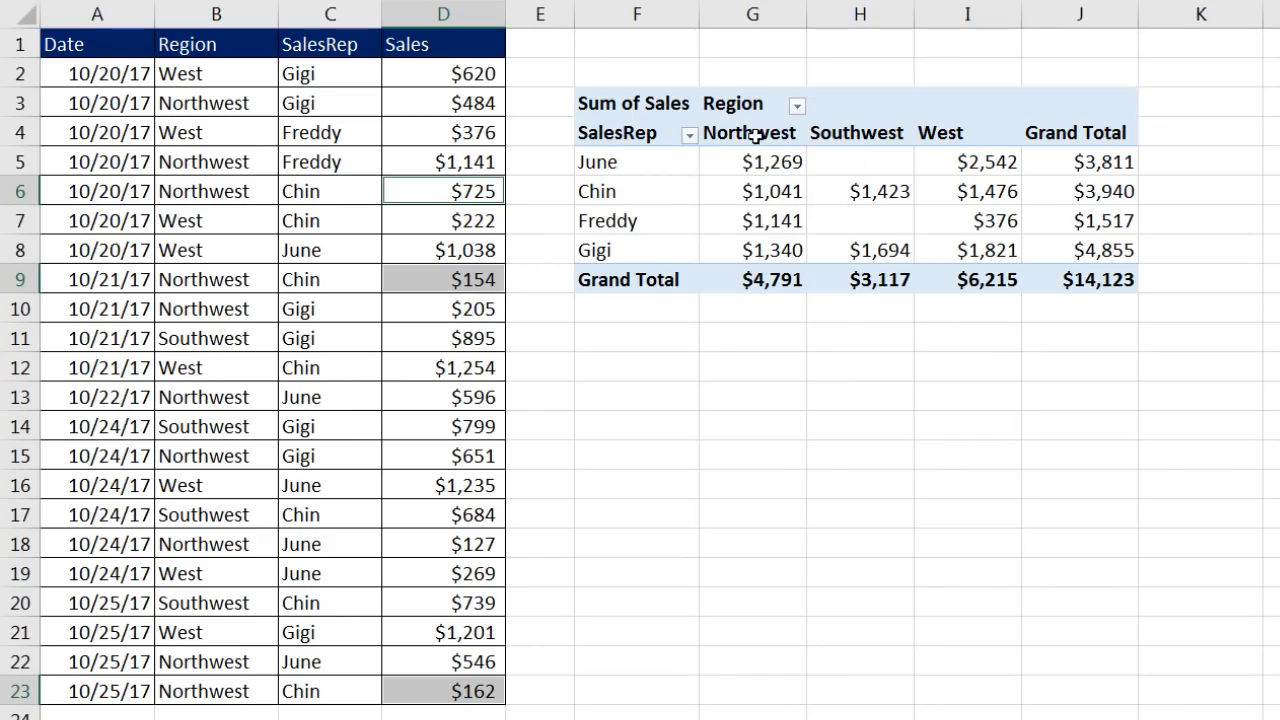
- Examine how the second sales rep's row intersects the Northwest and West columns in the cross-tabulated report
{"action": "left_click_drag", "start_coordinate": [750, 130], "coordinate": [760, 279]}
{"action": "left_click_drag", "start_coordinate": [634, 188], "coordinate": [1075, 180]}
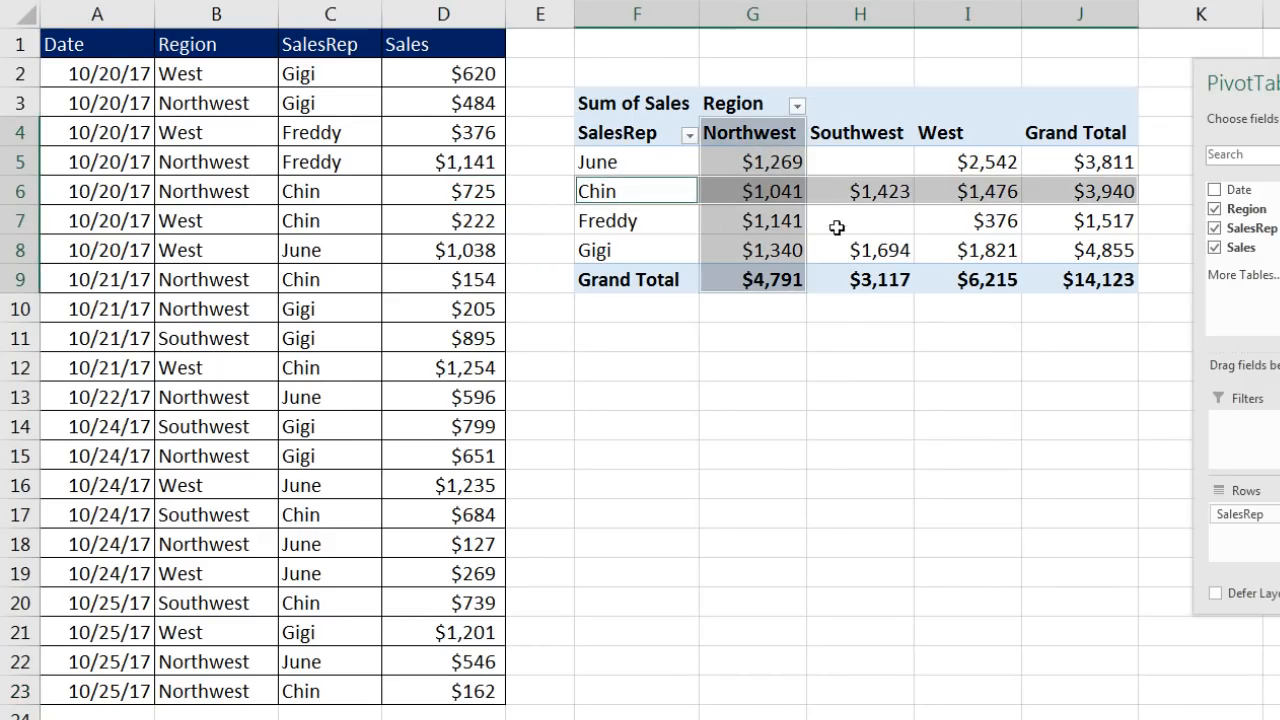
{"action": "left_click_drag", "start_coordinate": [971, 140], "coordinate": [999, 281]}
{"action": "left_click_drag", "start_coordinate": [1080, 191], "coordinate": [630, 191]}
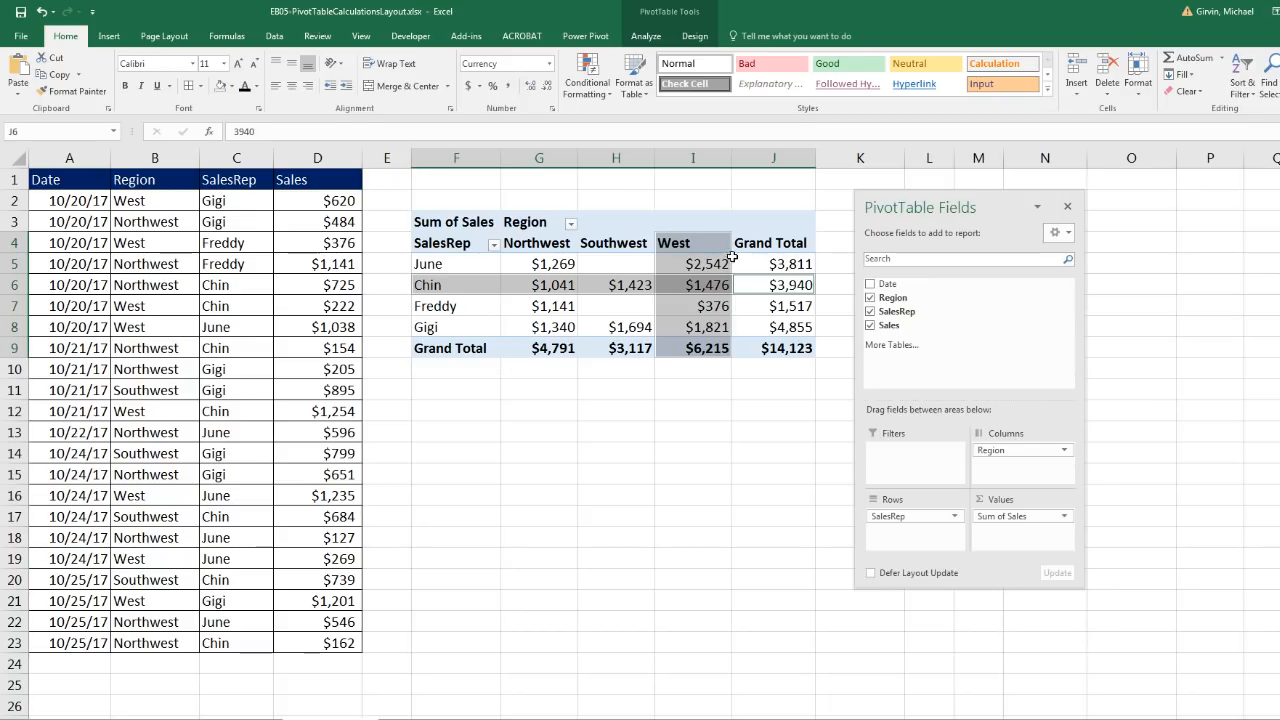
{"action": "left_click", "coordinate": [703, 284]}
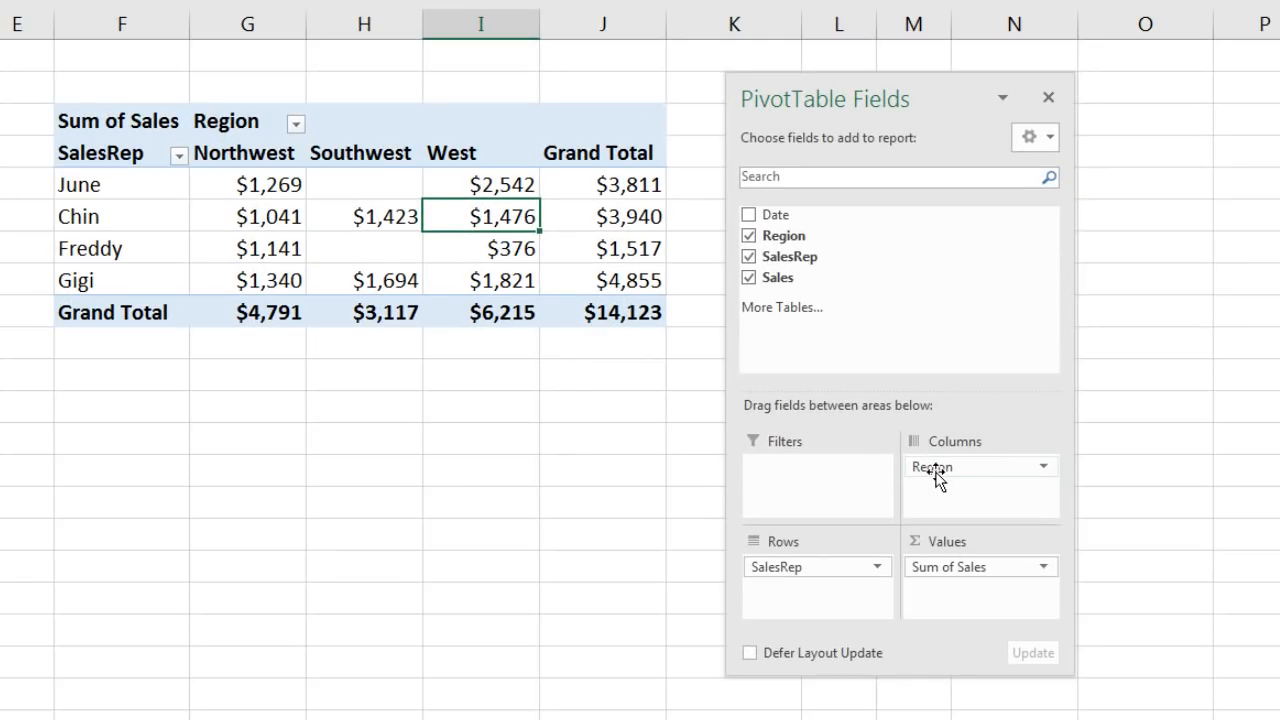
- Move Region from the Columns area to the Rows area above SalesRep, and check the second rep's Northwest amount
{"action": "left_click_drag", "start_coordinate": [980, 472], "coordinate": [832, 559]}
{"action": "left_click_drag", "start_coordinate": [830, 562], "coordinate": [819, 557]}
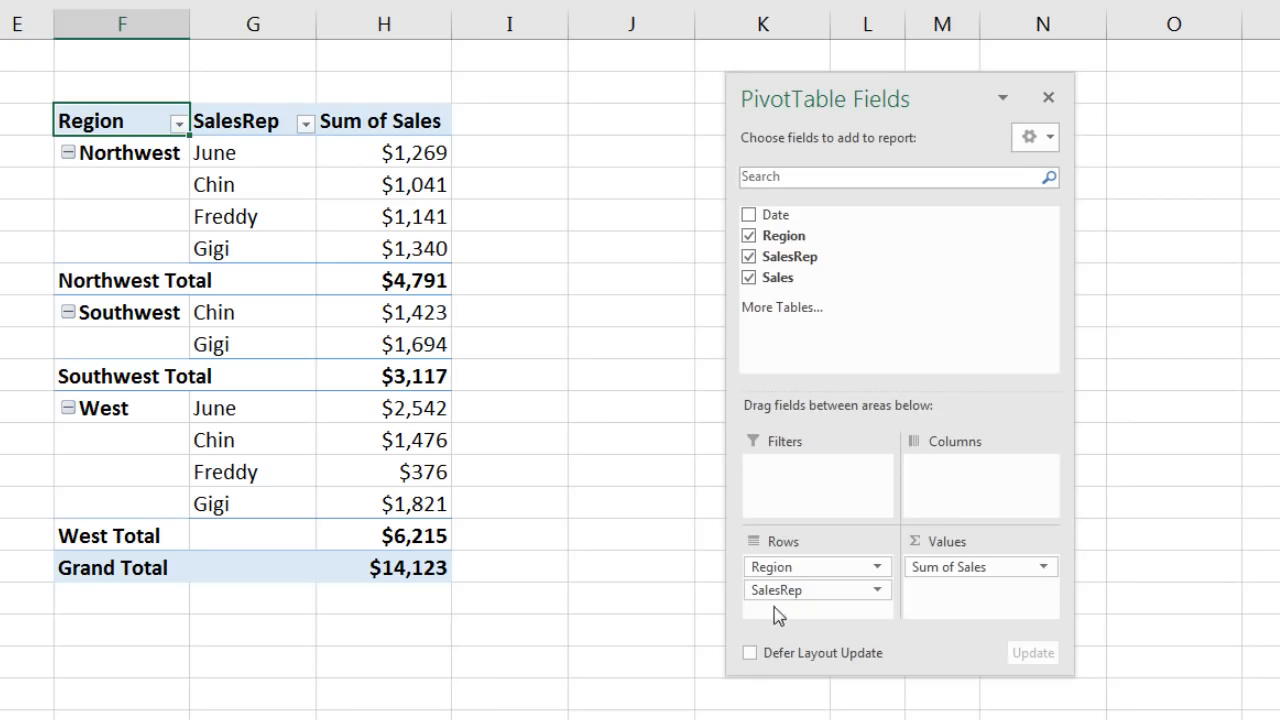
{"action": "left_click", "coordinate": [405, 183]}
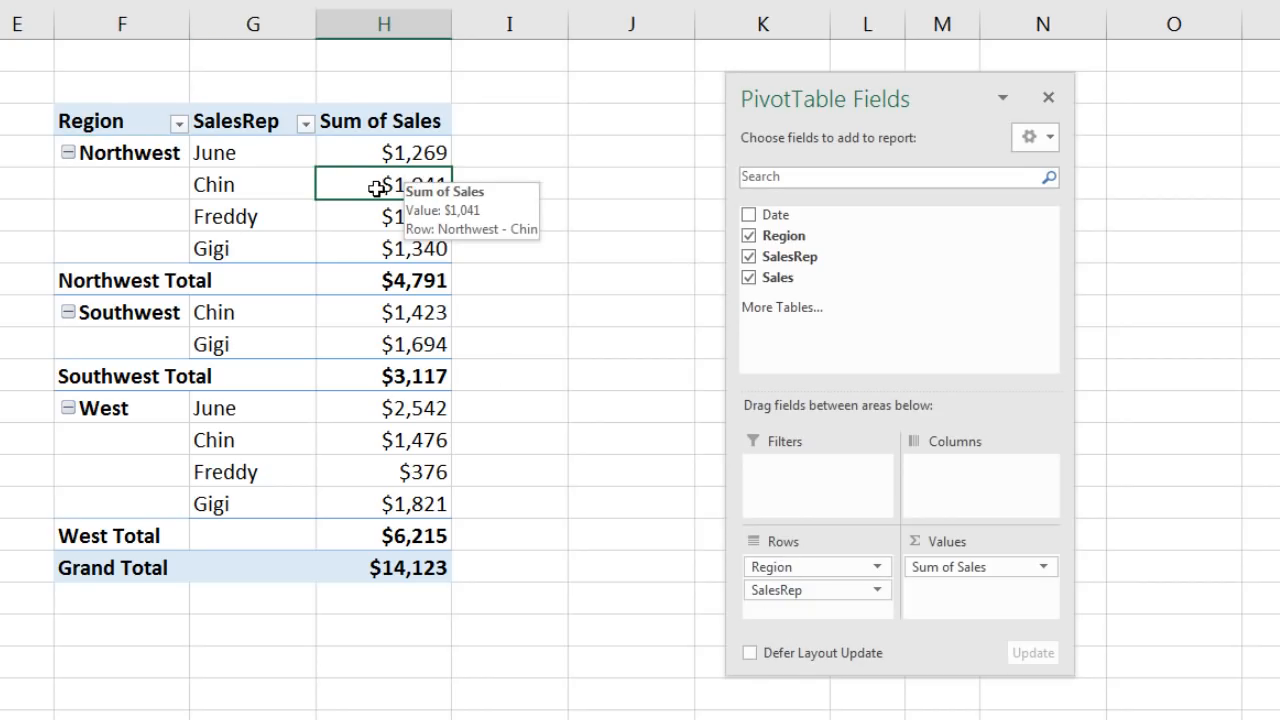
{"action": "left_click", "coordinate": [284, 185]}
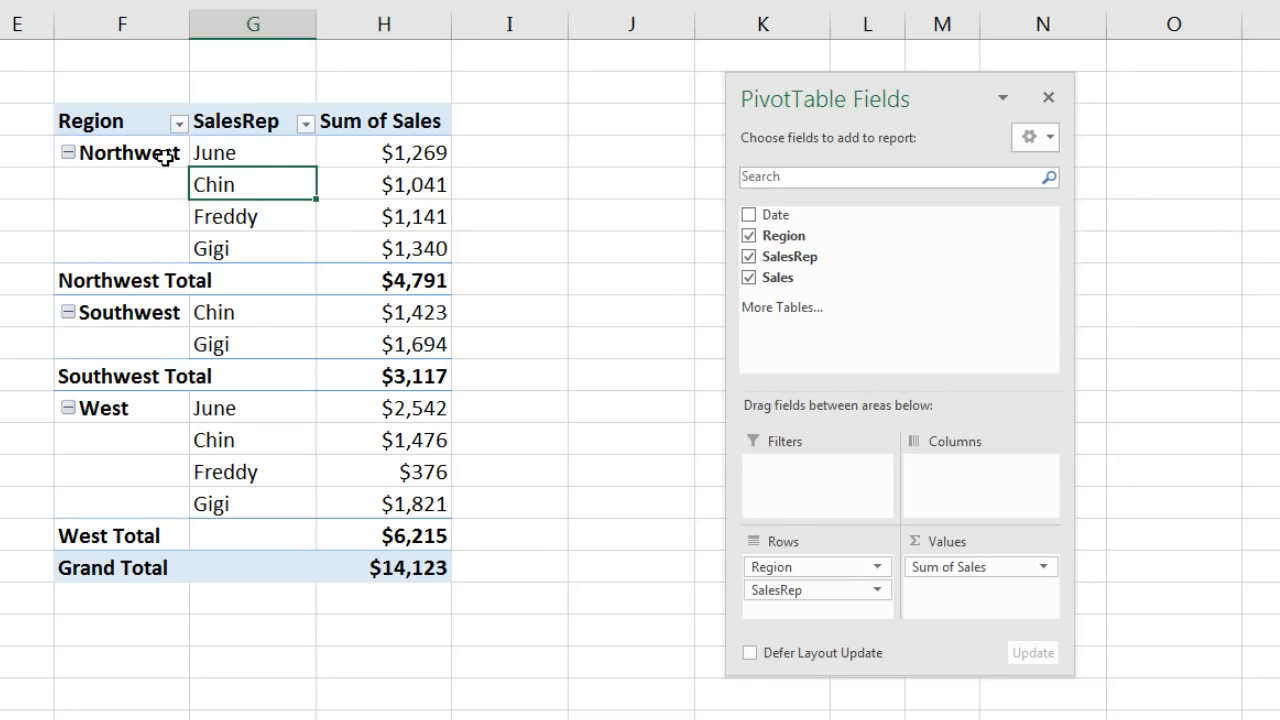
{"action": "left_click", "coordinate": [384, 184]}
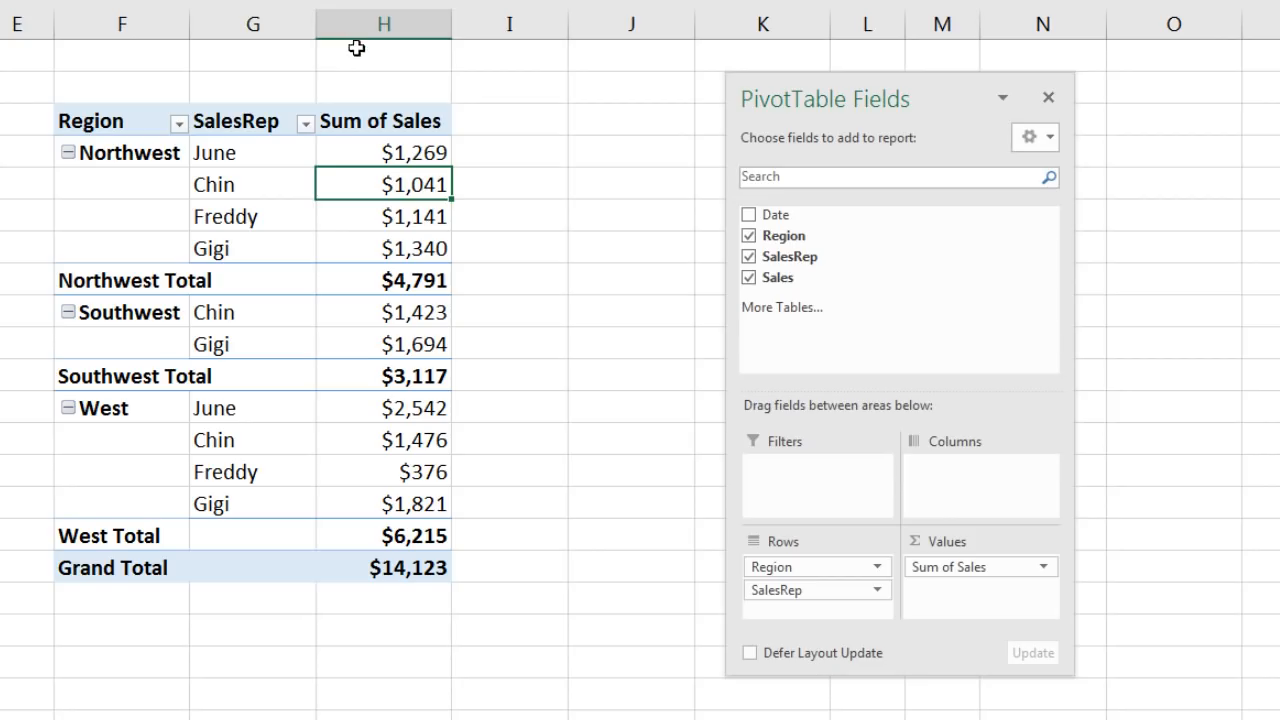
{"action": "mouse_move", "coordinate": [384, 160]}
- Remove the SalesRep field from the PivotTable's Rows area and check the Northwest and Southwest sales totals
{"action": "left_click_drag", "start_coordinate": [789, 590], "coordinate": [1279, 262]}
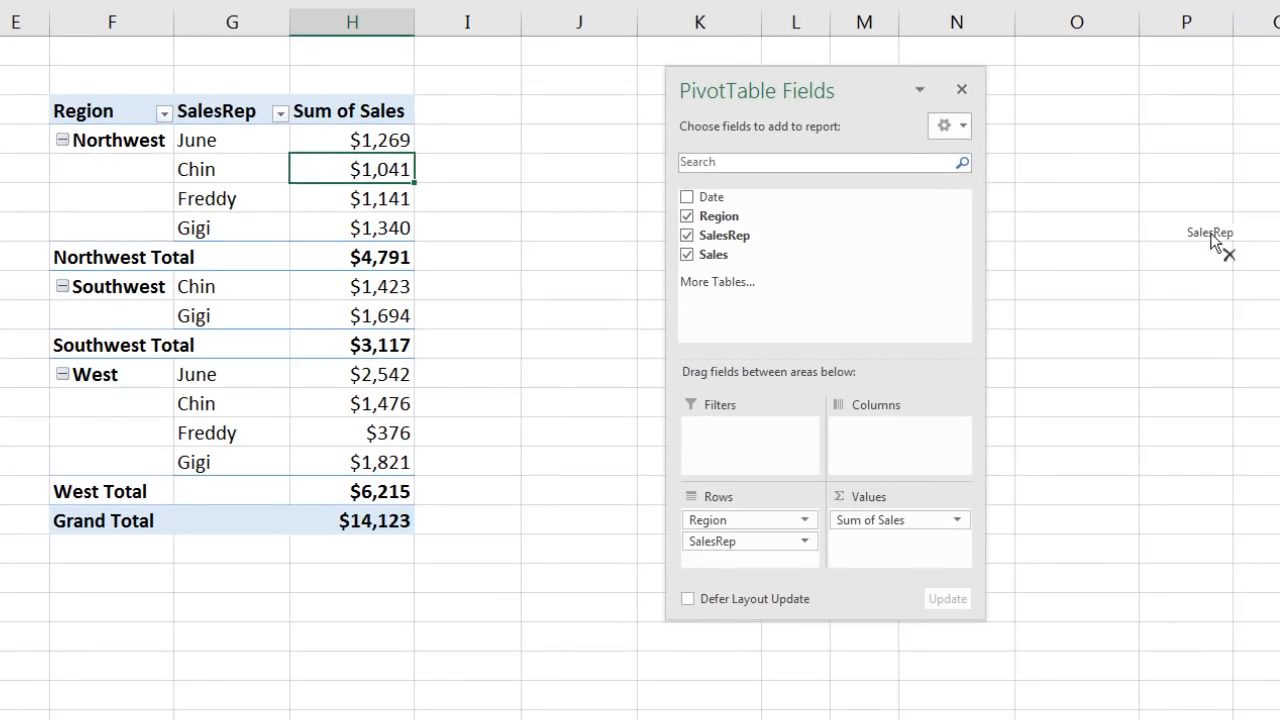
{"action": "left_click_drag", "start_coordinate": [1211, 233], "coordinate": [1211, 233]}
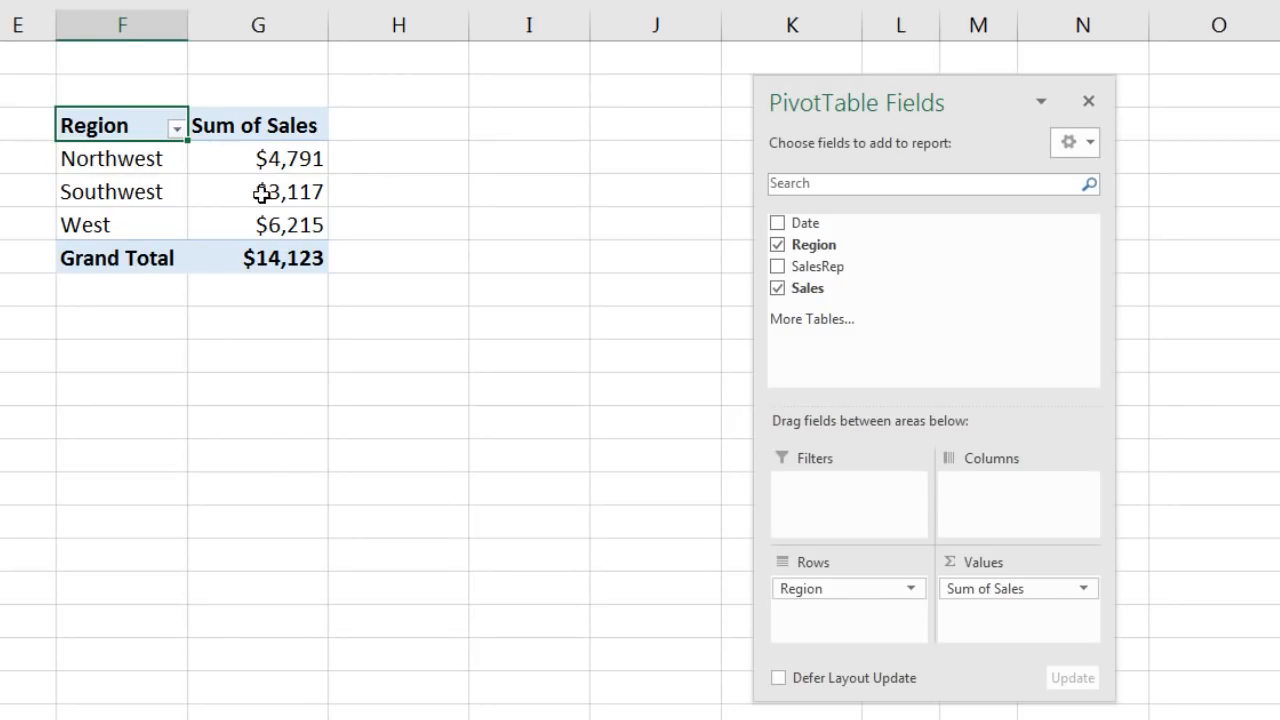
{"action": "left_click", "coordinate": [252, 191]}
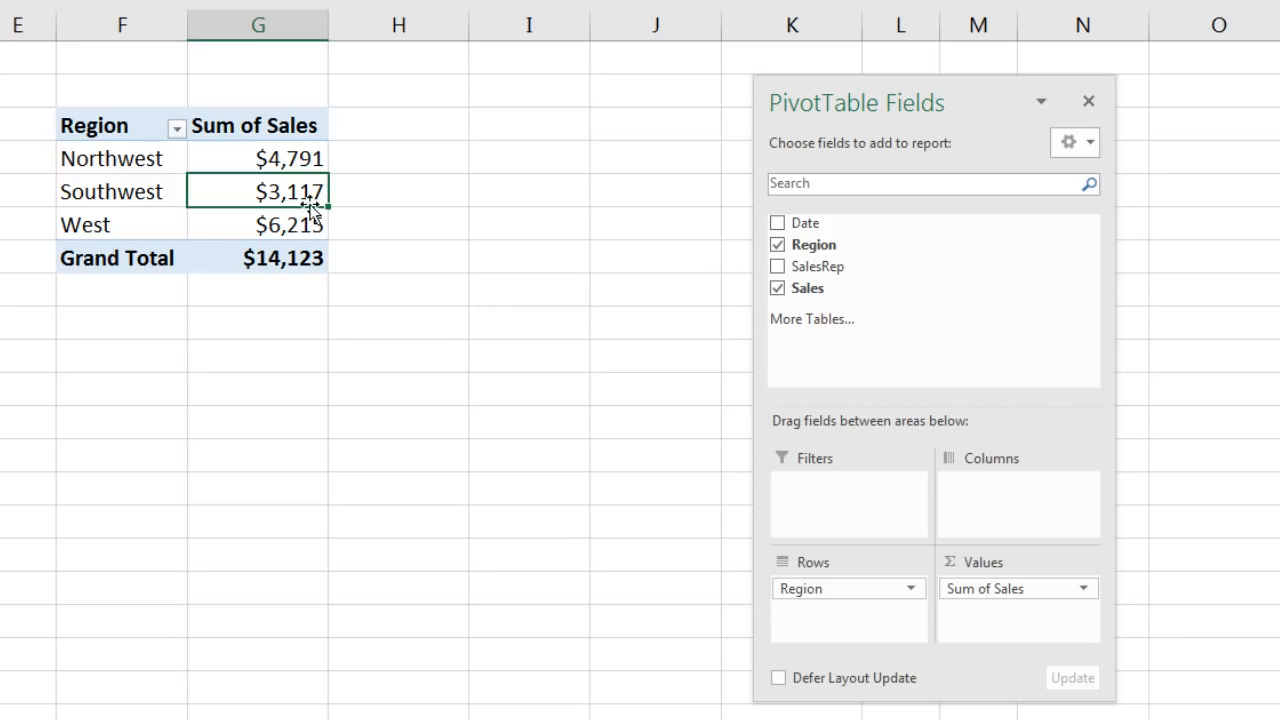
{"action": "left_click", "coordinate": [257, 159]}
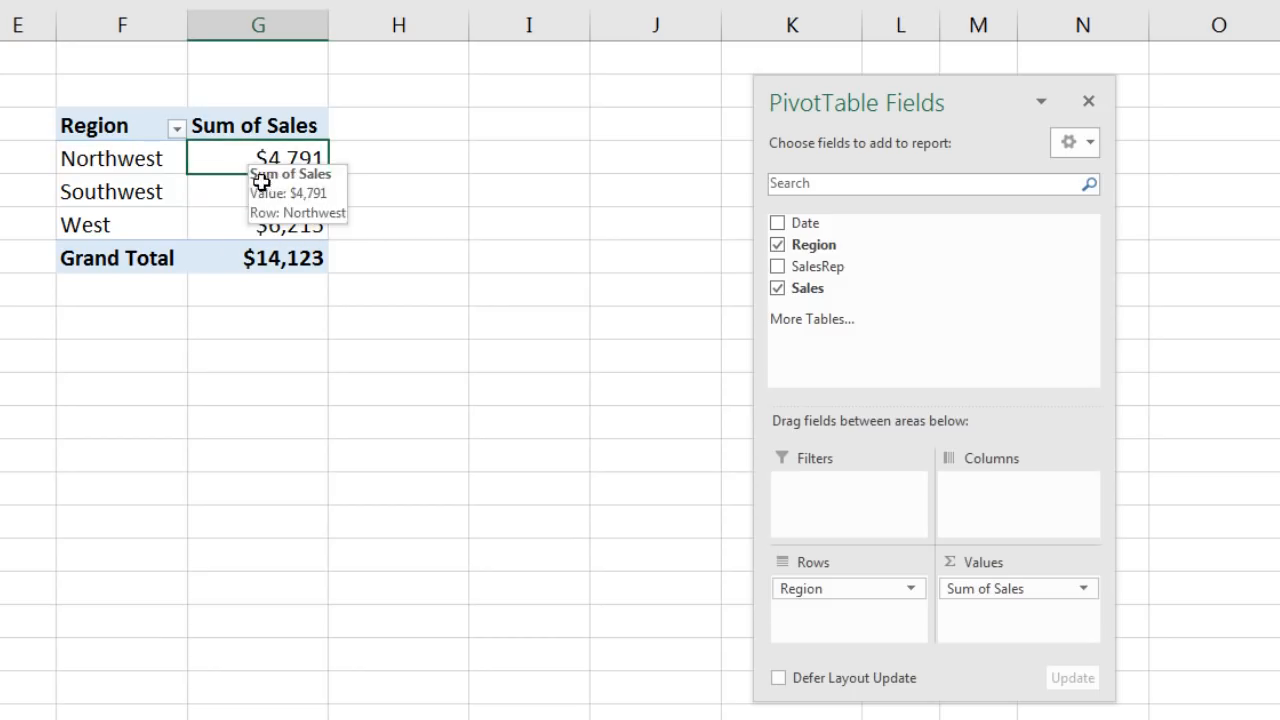
{"action": "left_click", "coordinate": [241, 196]}
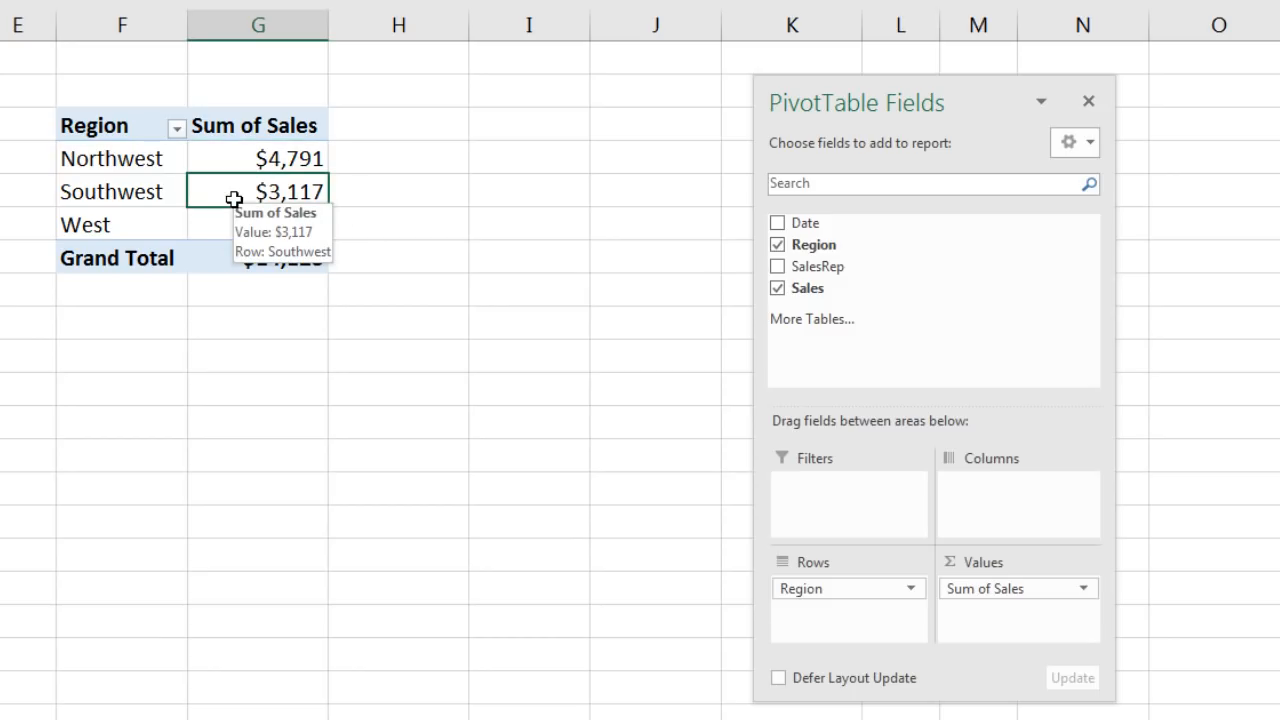
- Change the Sales value field's summary calculation from Sum to Average
{"action": "right_click", "coordinate": [242, 191]}
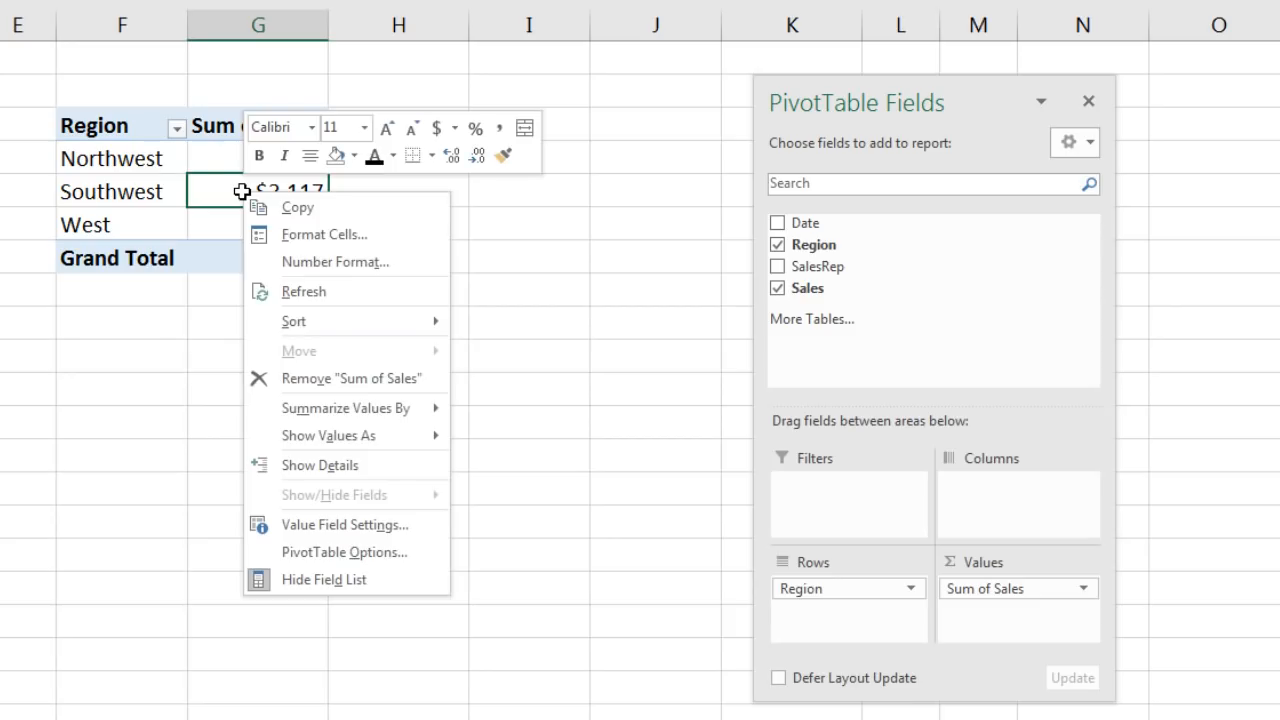
{"action": "mouse_move", "coordinate": [328, 410]}
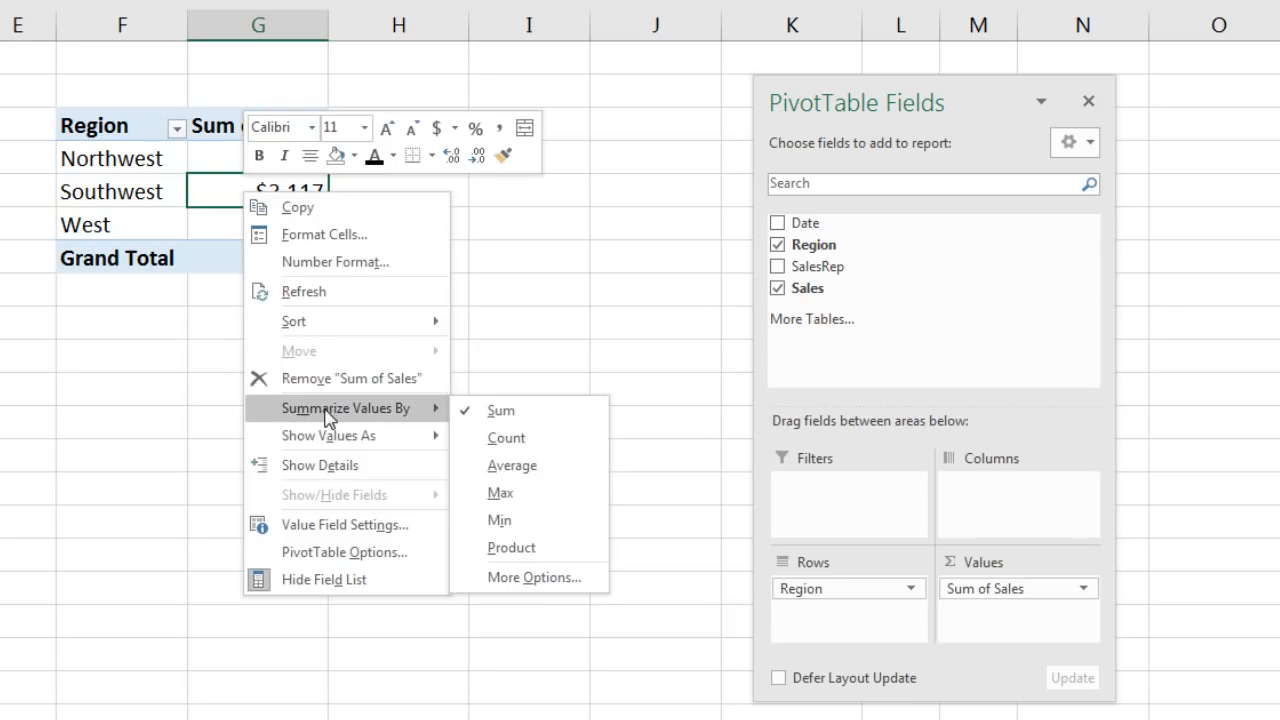
{"action": "left_click", "coordinate": [566, 476]}
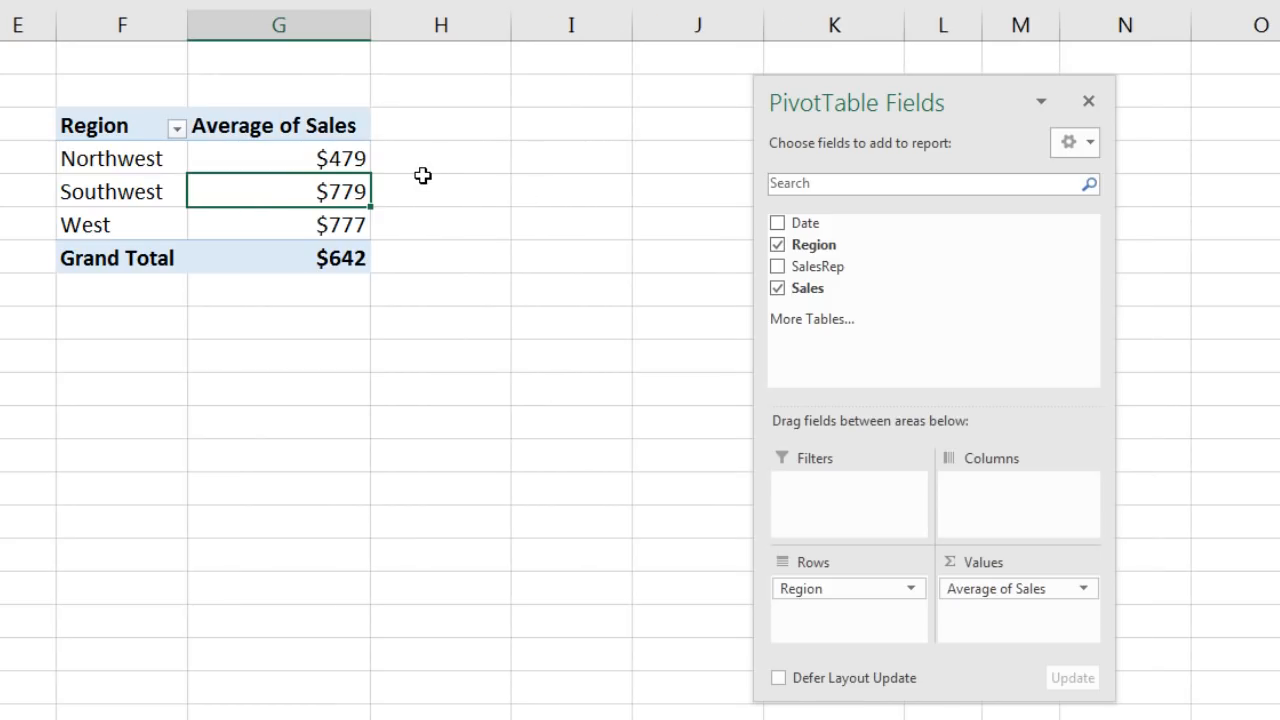
- Select the Northwest average in the PivotTable, then all Northwest Sales amounts in the source data to see what it averages
{"action": "left_click", "coordinate": [328, 157]}
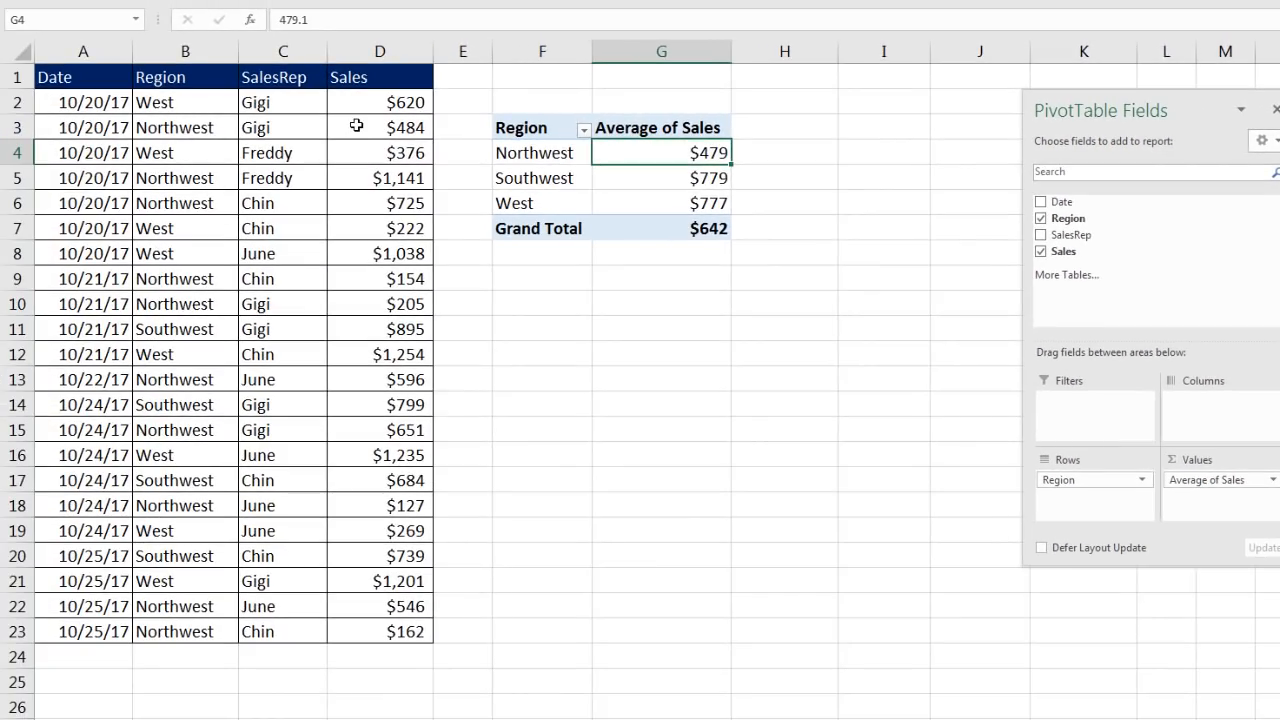
{"action": "left_click", "coordinate": [354, 125]}
{"action": "left_click_drag", "start_coordinate": [381, 176], "coordinate": [381, 193]}
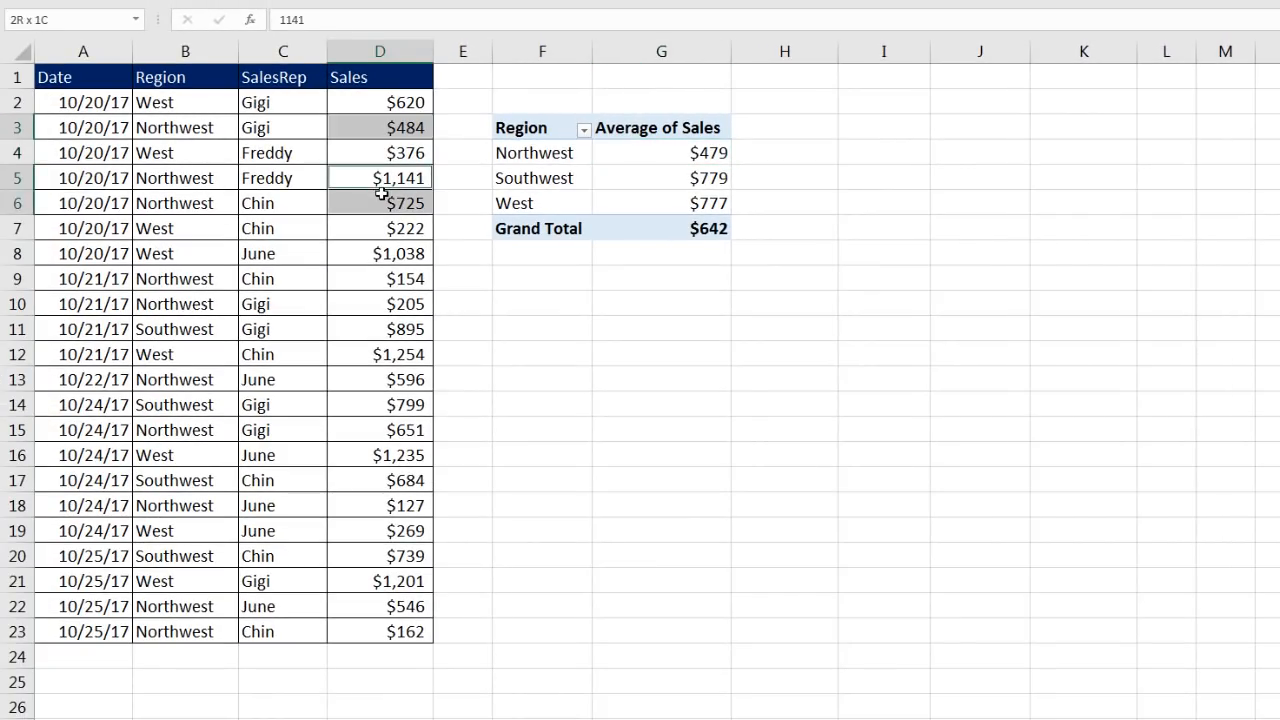
{"action": "left_click_drag", "start_coordinate": [388, 278], "coordinate": [389, 302]}
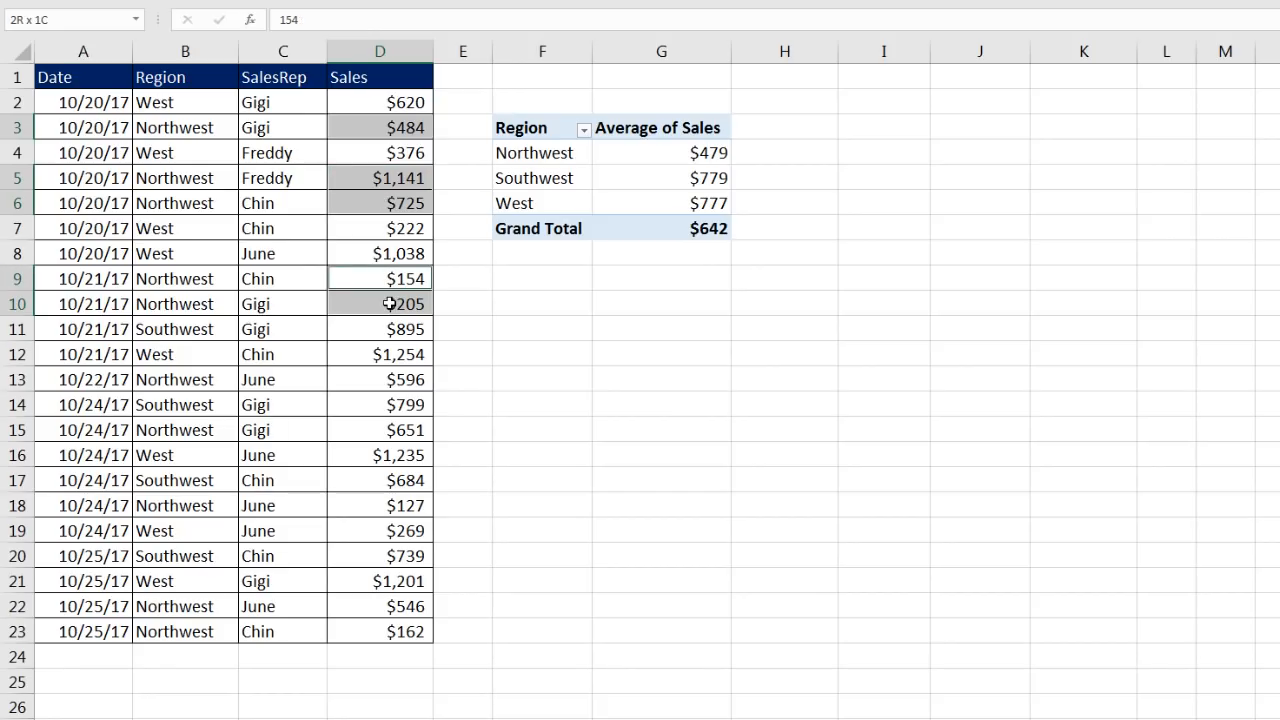
{"action": "left_click", "coordinate": [383, 376], "text": "ctrl"}
{"action": "left_click", "coordinate": [386, 426], "text": "ctrl"}
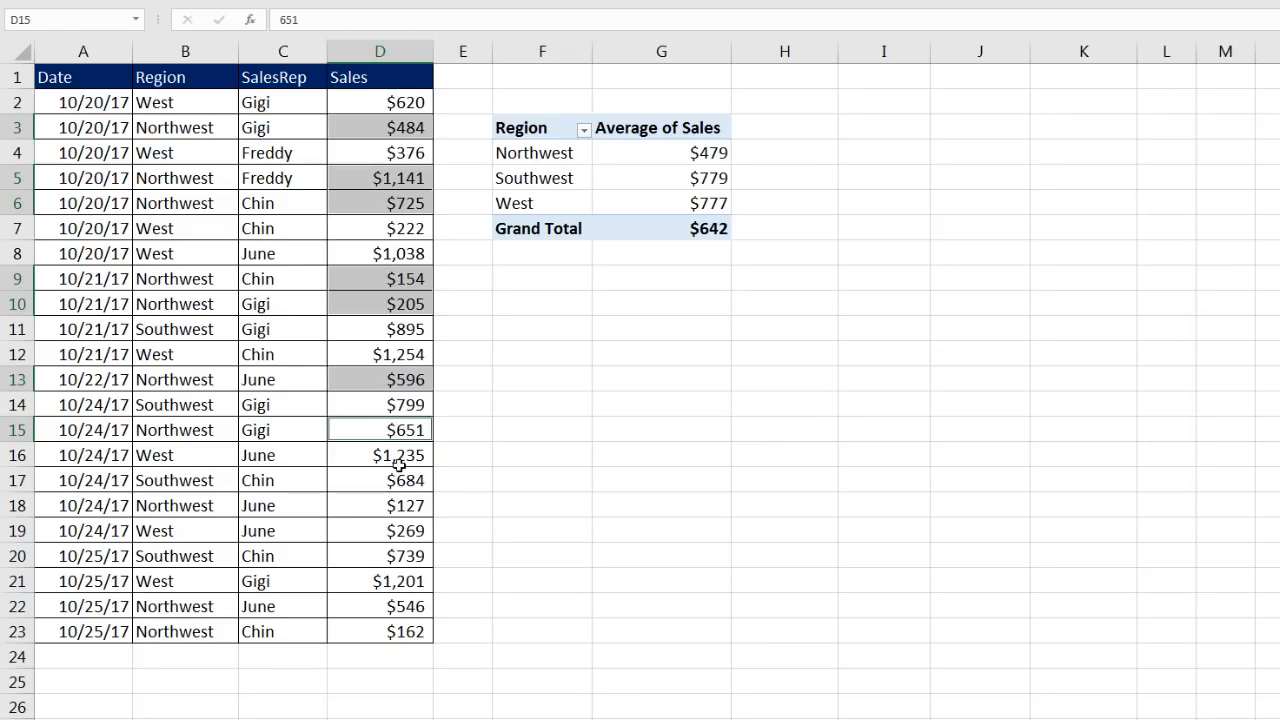
{"action": "left_click", "coordinate": [390, 508], "text": "ctrl"}
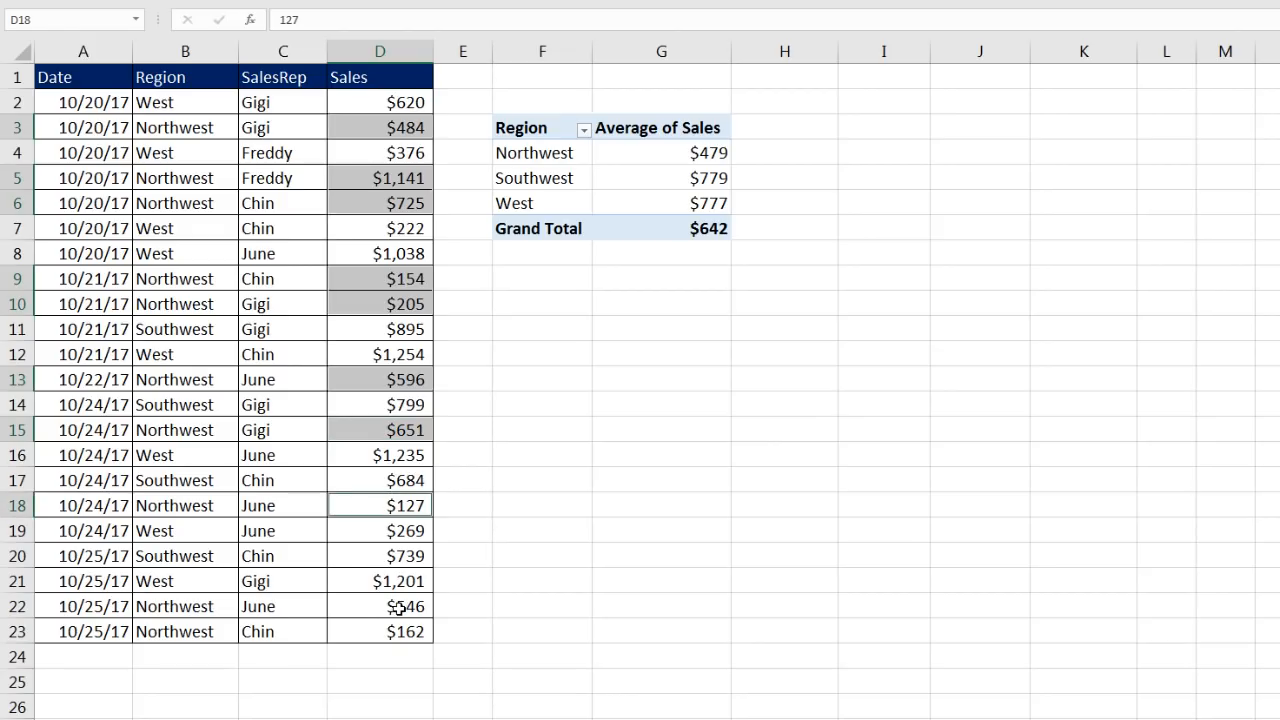
{"action": "left_click_drag", "start_coordinate": [397, 607], "coordinate": [406, 632]}
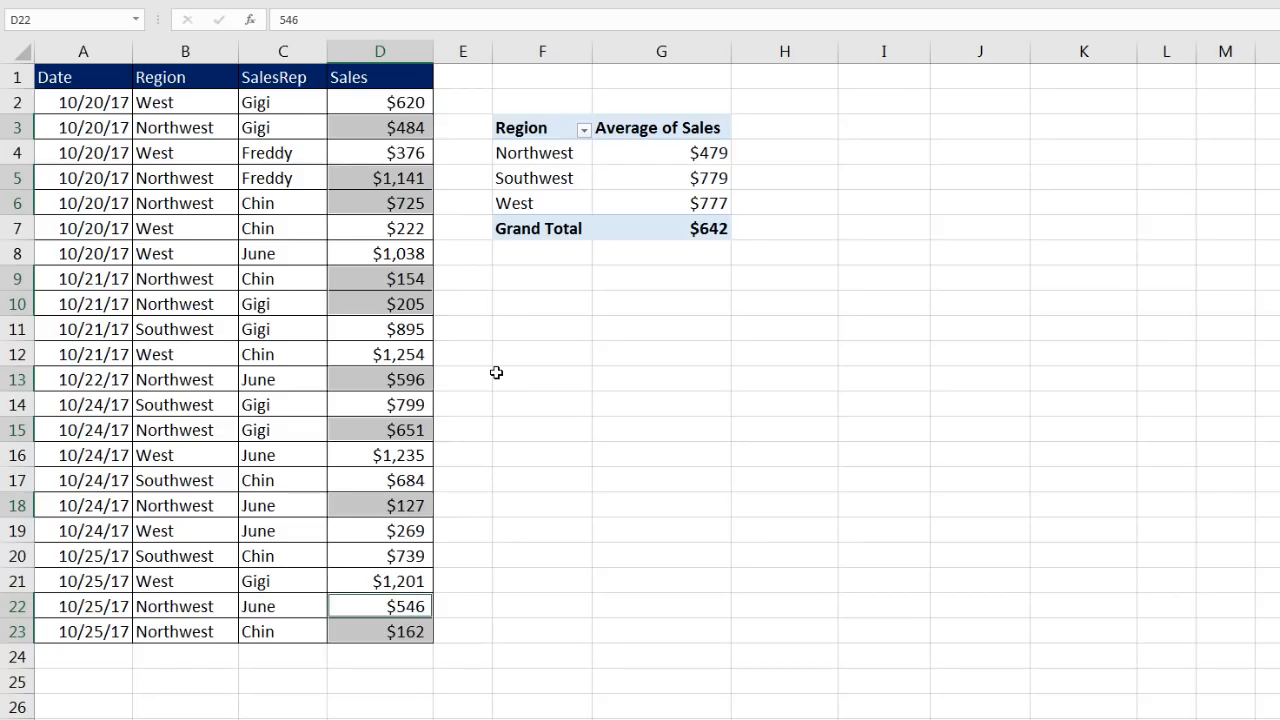
- Check the Southwest and West sales averages, then remove Average of Sales from the PivotTable's Values area
{"action": "left_click", "coordinate": [625, 170]}
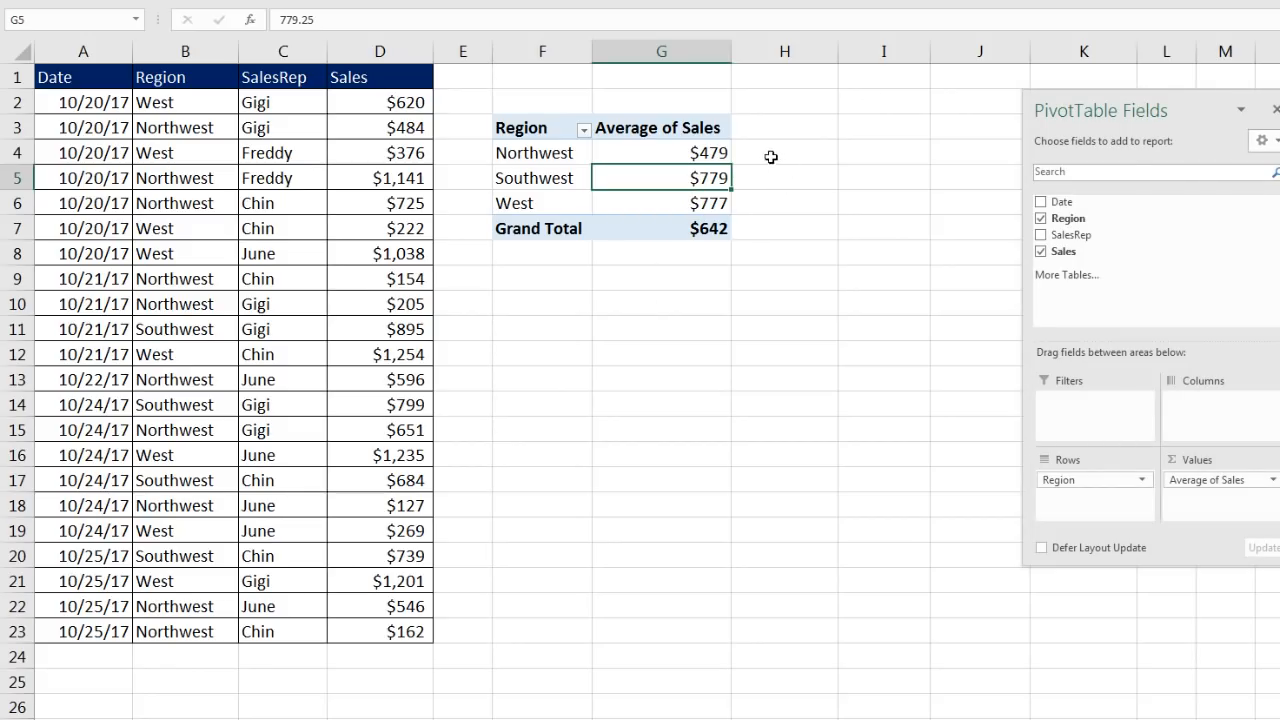
{"action": "left_click", "coordinate": [712, 202]}
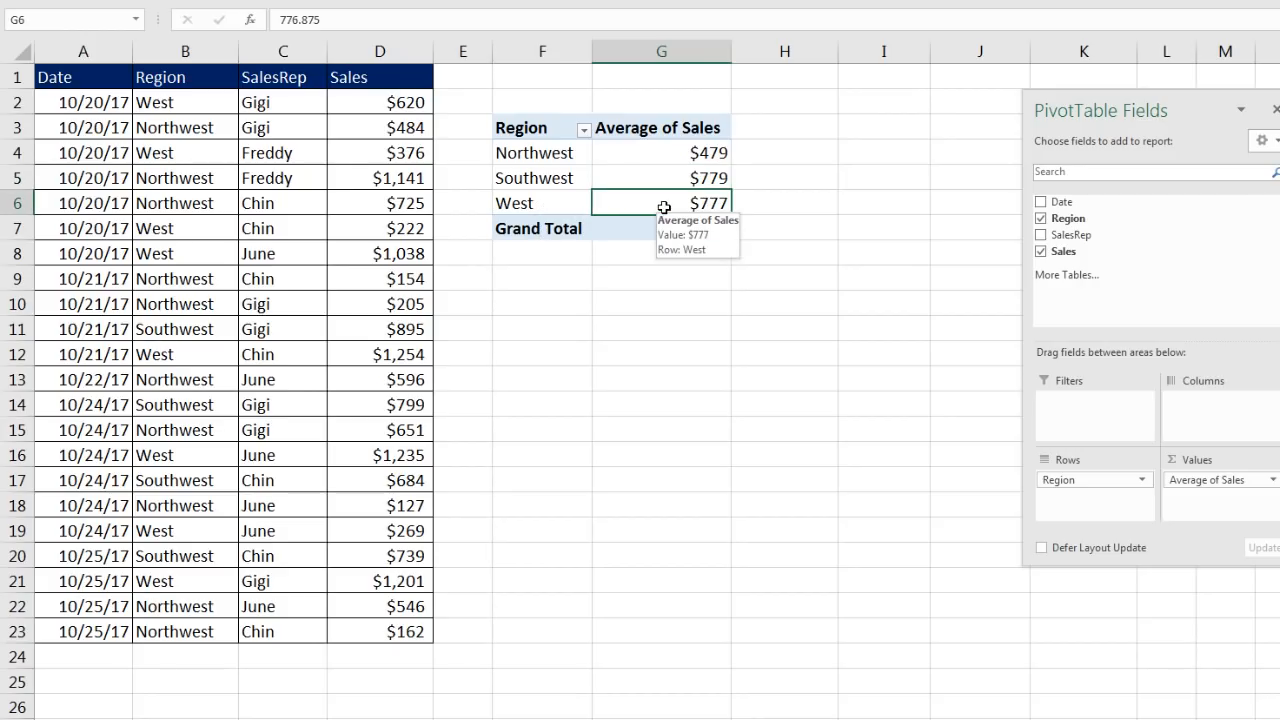
{"action": "left_click", "coordinate": [548, 204]}
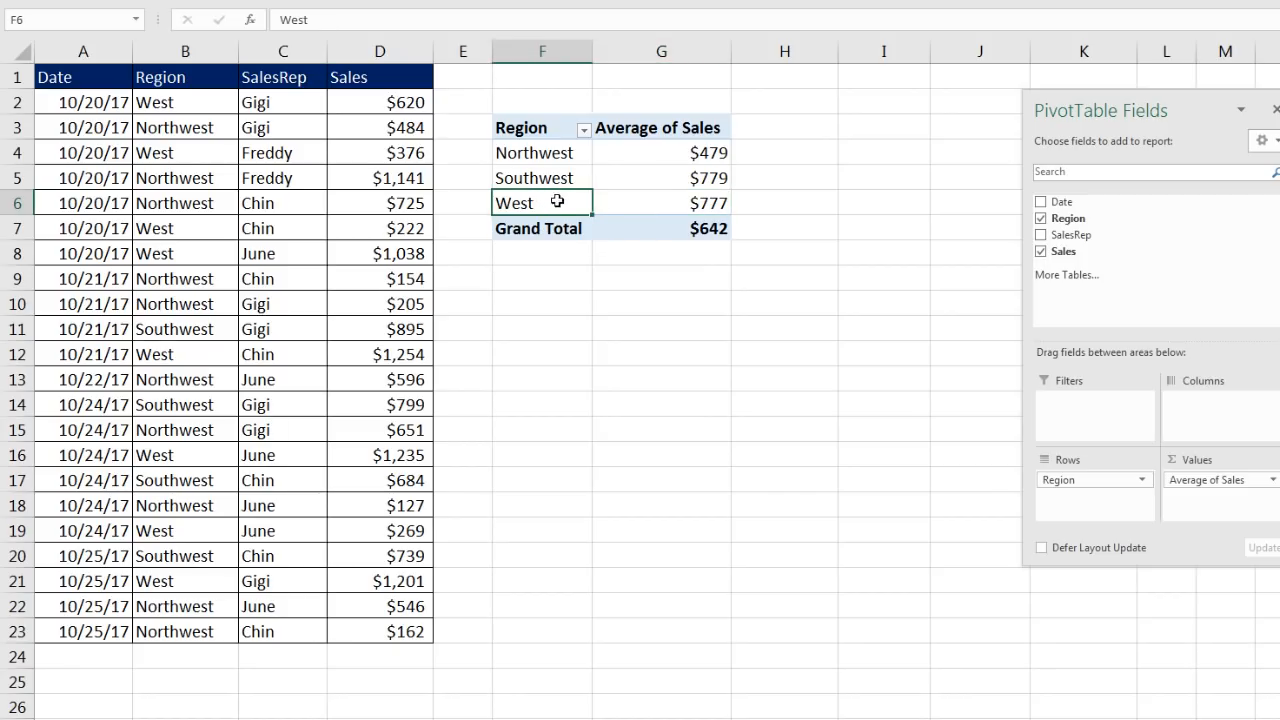
{"action": "left_click", "coordinate": [646, 203]}
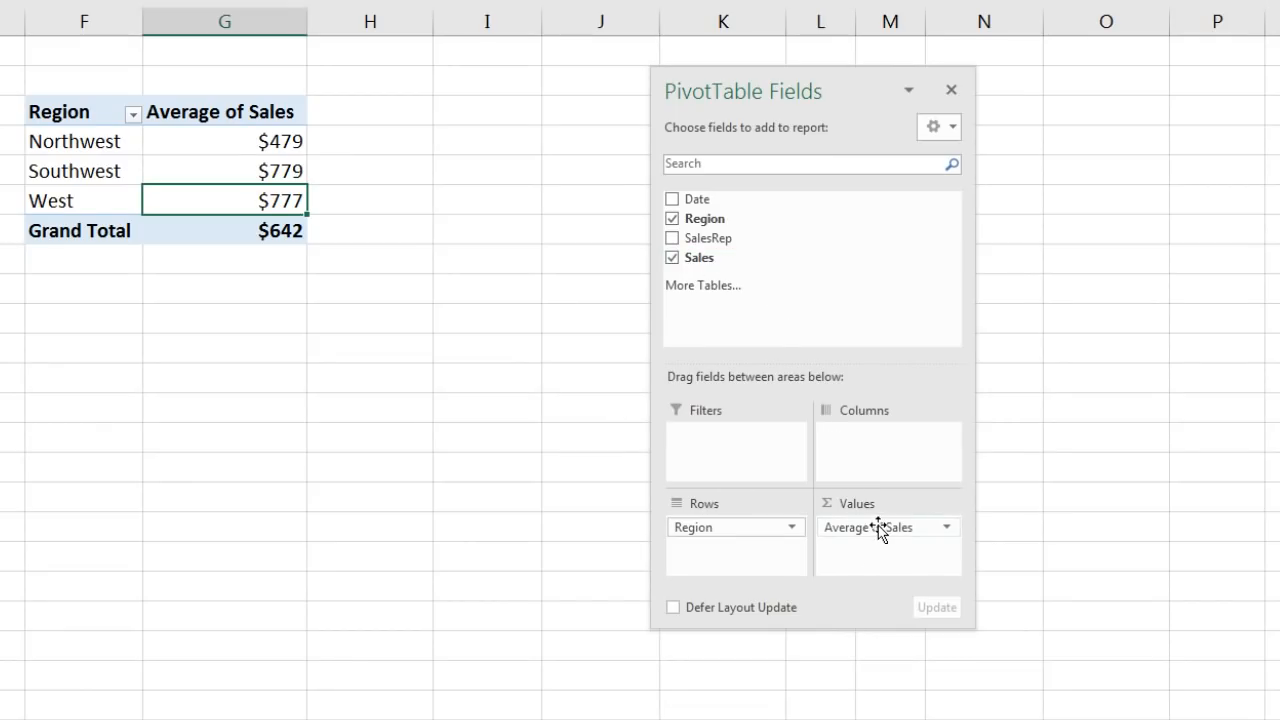
{"action": "left_click_drag", "start_coordinate": [871, 532], "coordinate": [1214, 302]}
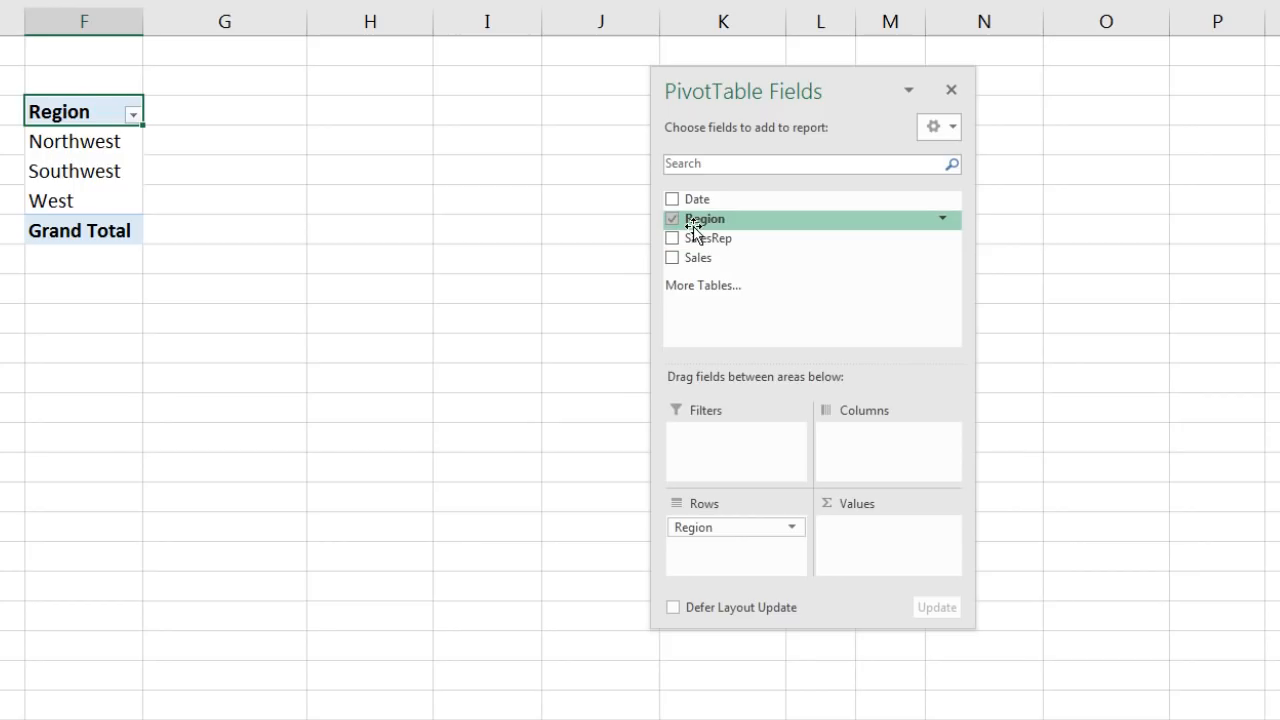
- Add the Region field to the PivotTable's Values area to count records per region, and check the Southwest and West counts
{"action": "left_click_drag", "start_coordinate": [695, 226], "coordinate": [875, 529]}
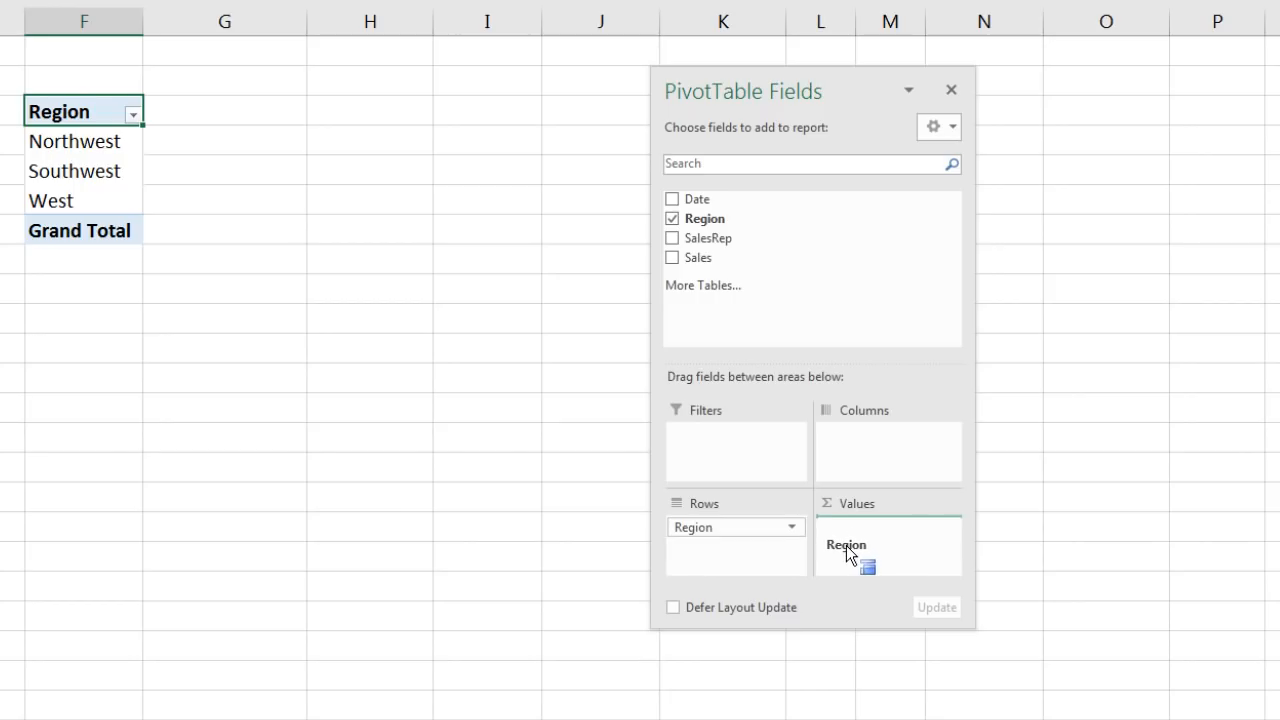
{"action": "left_click_drag", "start_coordinate": [849, 545], "coordinate": [895, 546]}
{"action": "left_click_drag", "start_coordinate": [845, 547], "coordinate": [882, 540]}
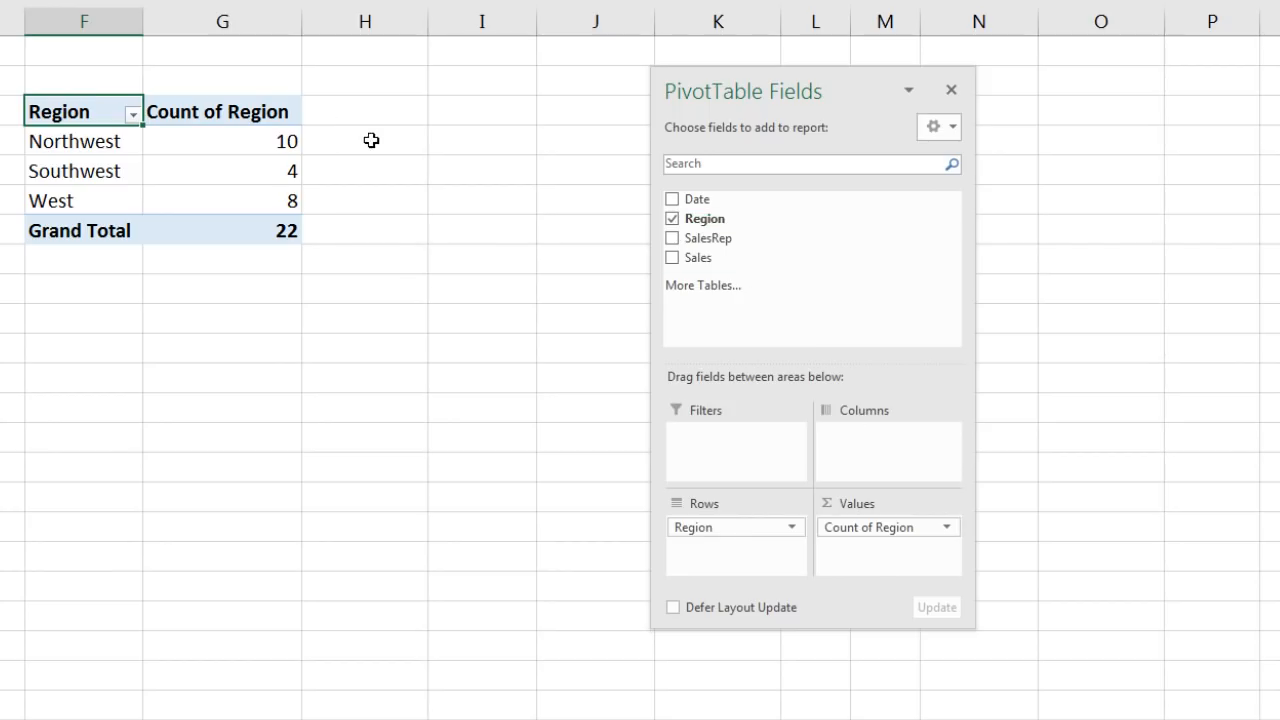
{"action": "left_click", "coordinate": [266, 174]}
{"action": "left_click", "coordinate": [229, 195]}
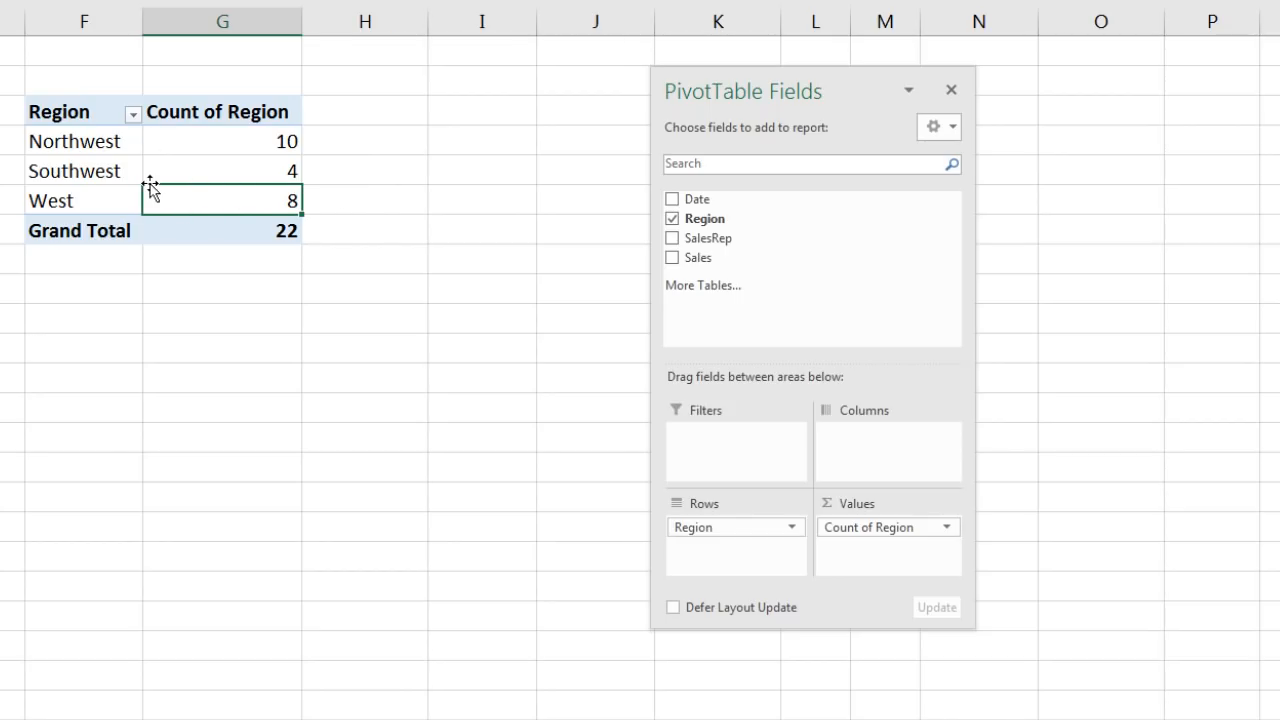
- Copy the entire Count of Region PivotTable and paste the duplicate below it, starting at cell F10
{"action": "left_click_drag", "start_coordinate": [62, 112], "coordinate": [230, 224]}
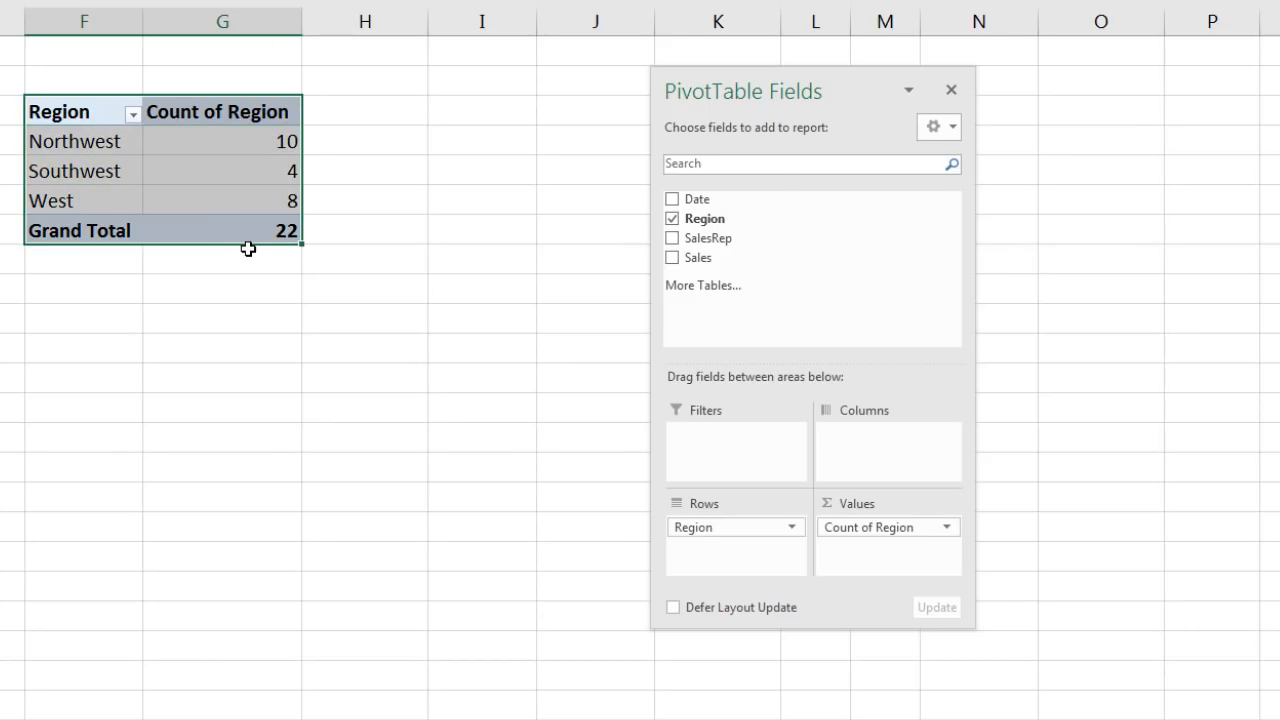
{"action": "key", "text": "ctrl+c"}
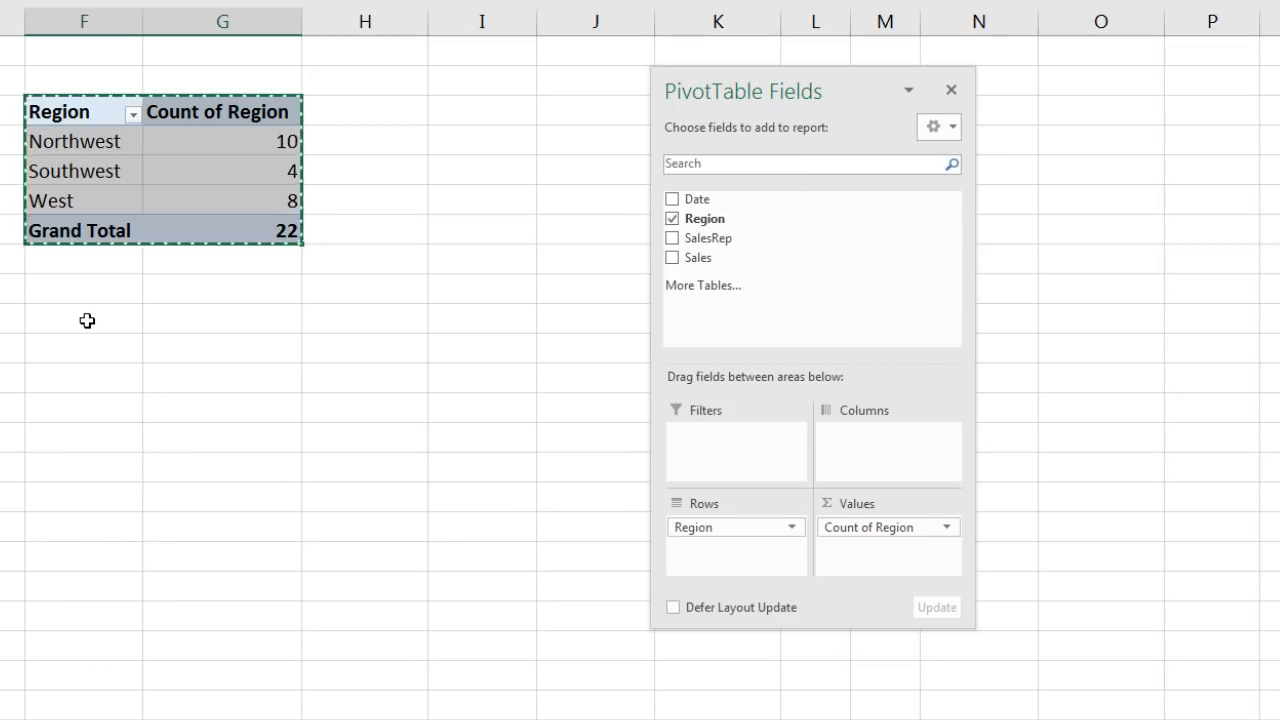
{"action": "left_click", "coordinate": [77, 321]}
{"action": "key", "text": "ctrl+v"}
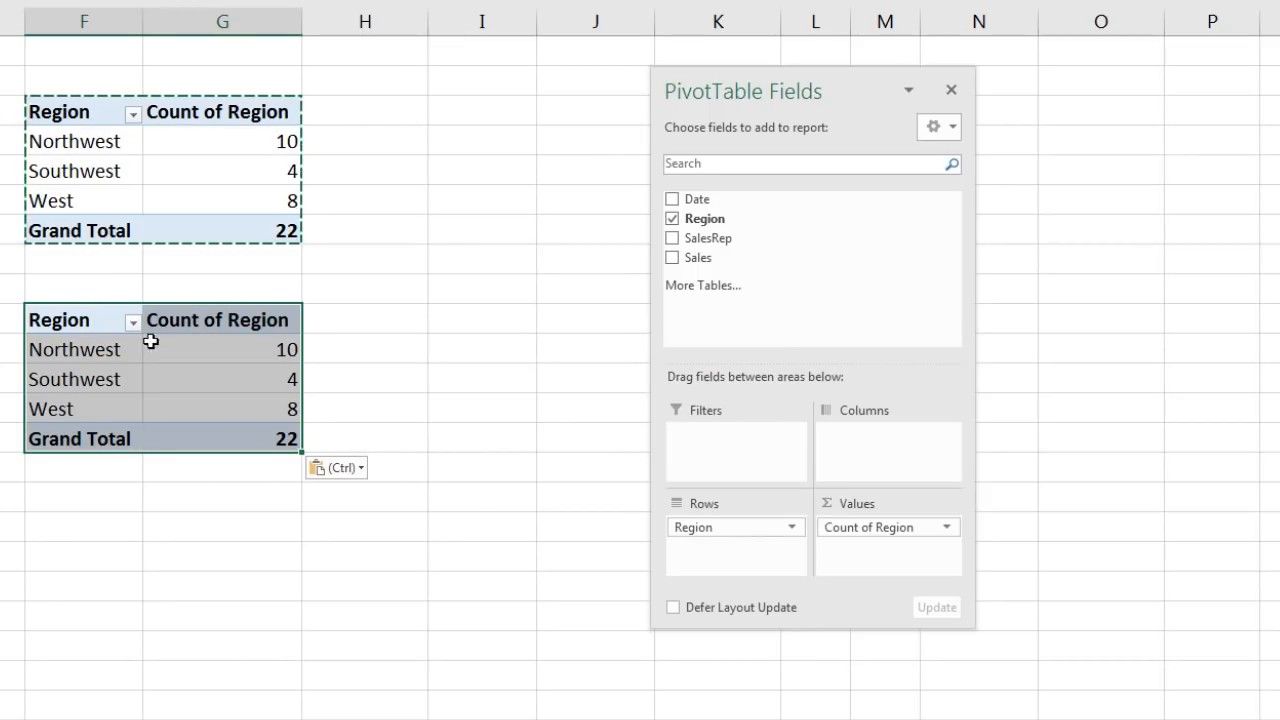
- In the pasted PivotTable, replace Count of Region in the Values area with the Sales field
{"action": "left_click", "coordinate": [185, 354]}
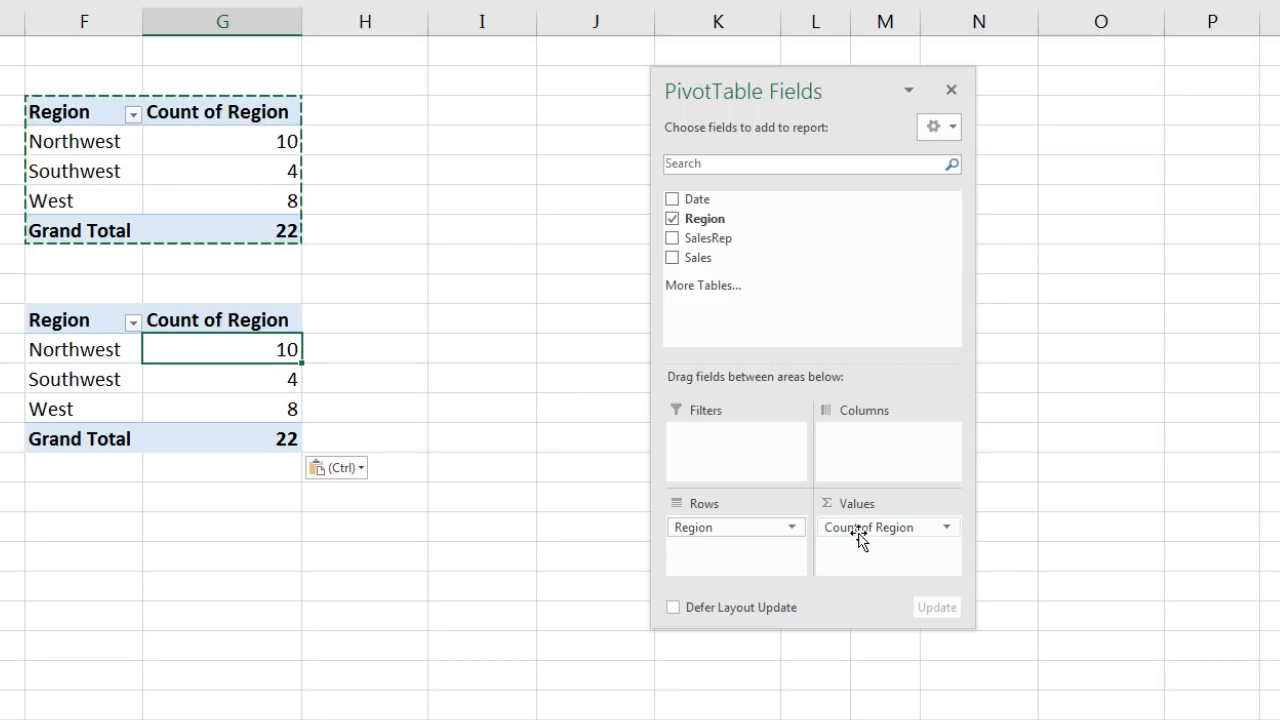
{"action": "left_click_drag", "start_coordinate": [858, 535], "coordinate": [1074, 304]}
{"action": "left_click_drag", "start_coordinate": [672, 255], "coordinate": [876, 545]}
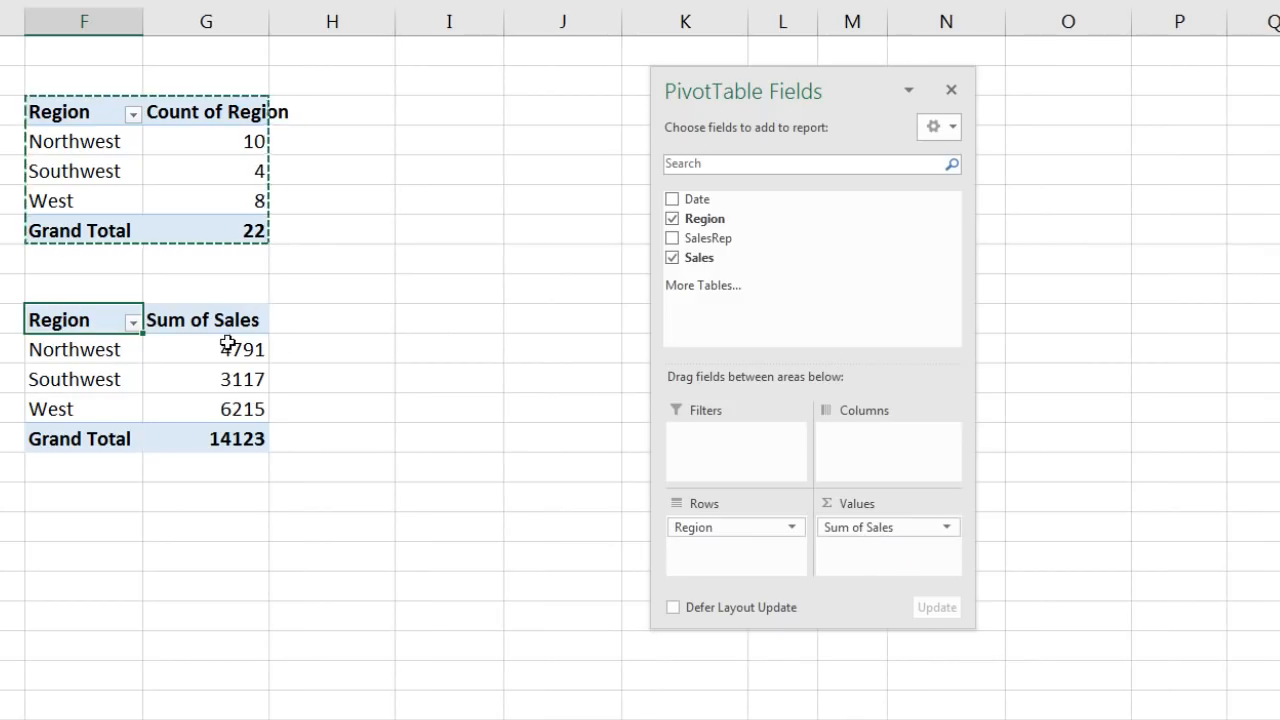
- Format the Sum of Sales values as Currency with 2 decimal places and widen column G to fit the Count of Region heading
{"action": "right_click", "coordinate": [218, 345]}
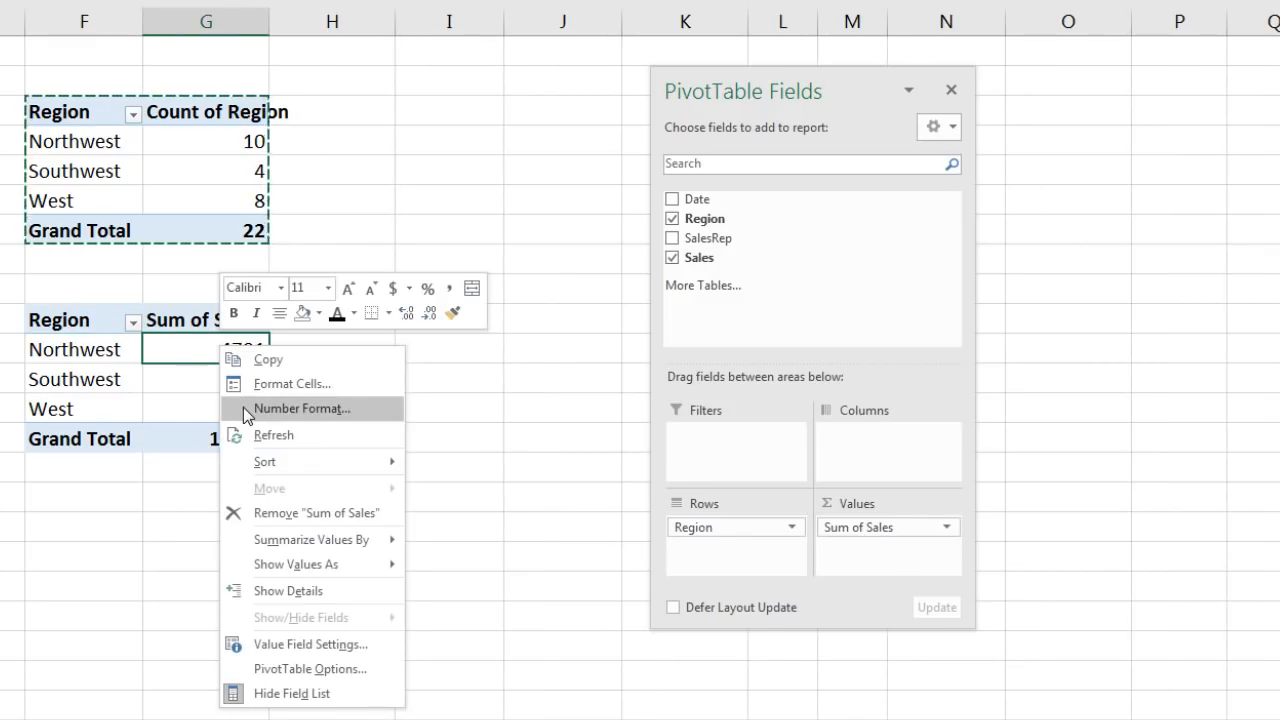
{"action": "left_click", "coordinate": [290, 409]}
{"action": "left_click", "coordinate": [15, 276]}
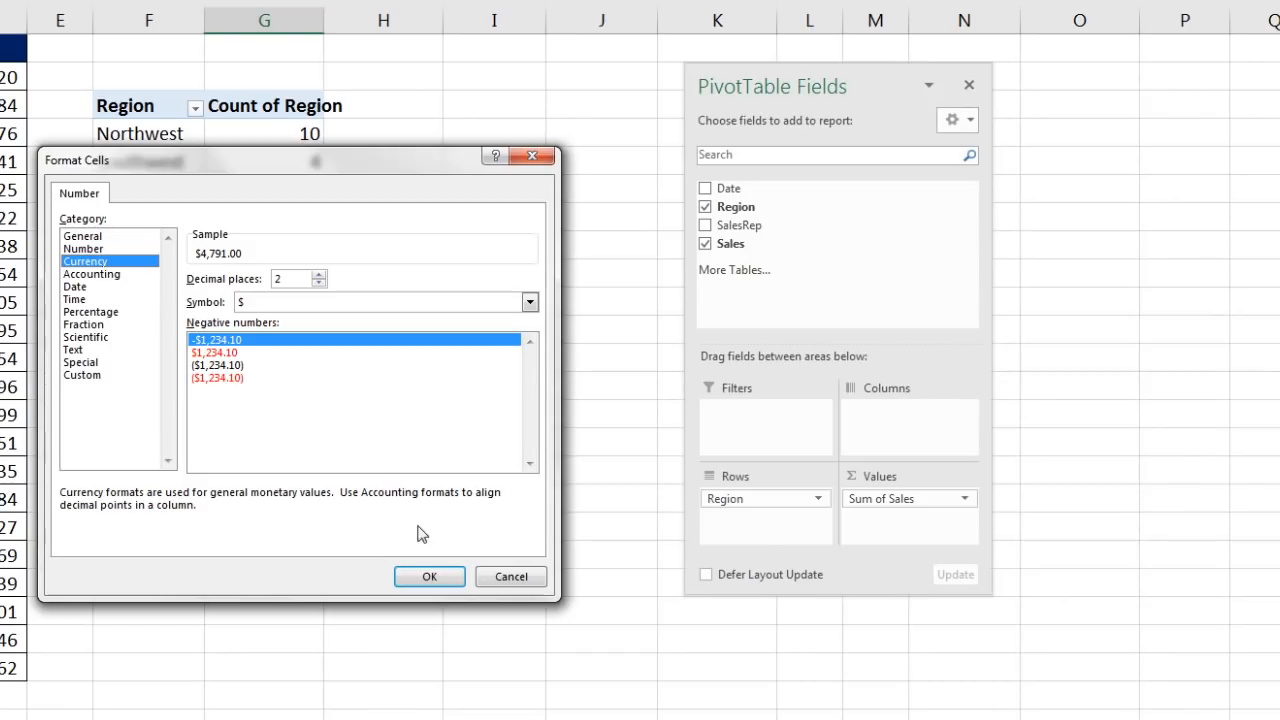
{"action": "left_click", "coordinate": [429, 576]}
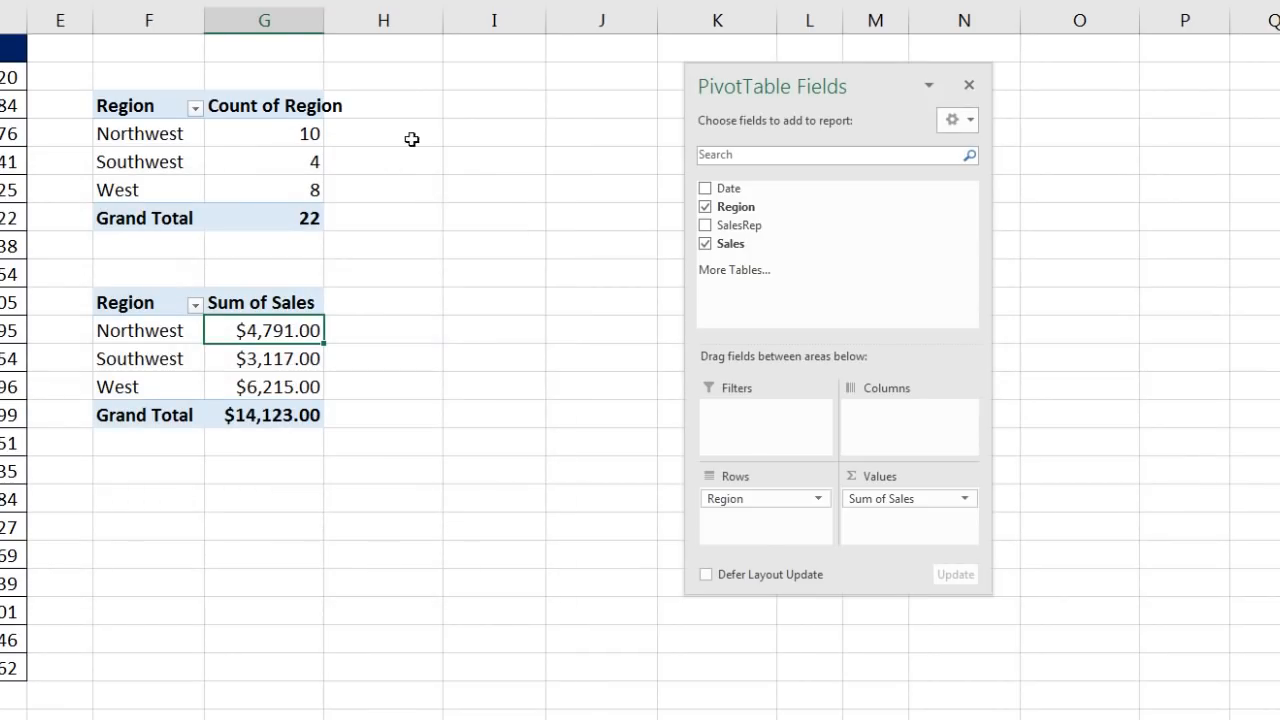
{"action": "left_click_drag", "start_coordinate": [329, 20], "coordinate": [362, 22]}
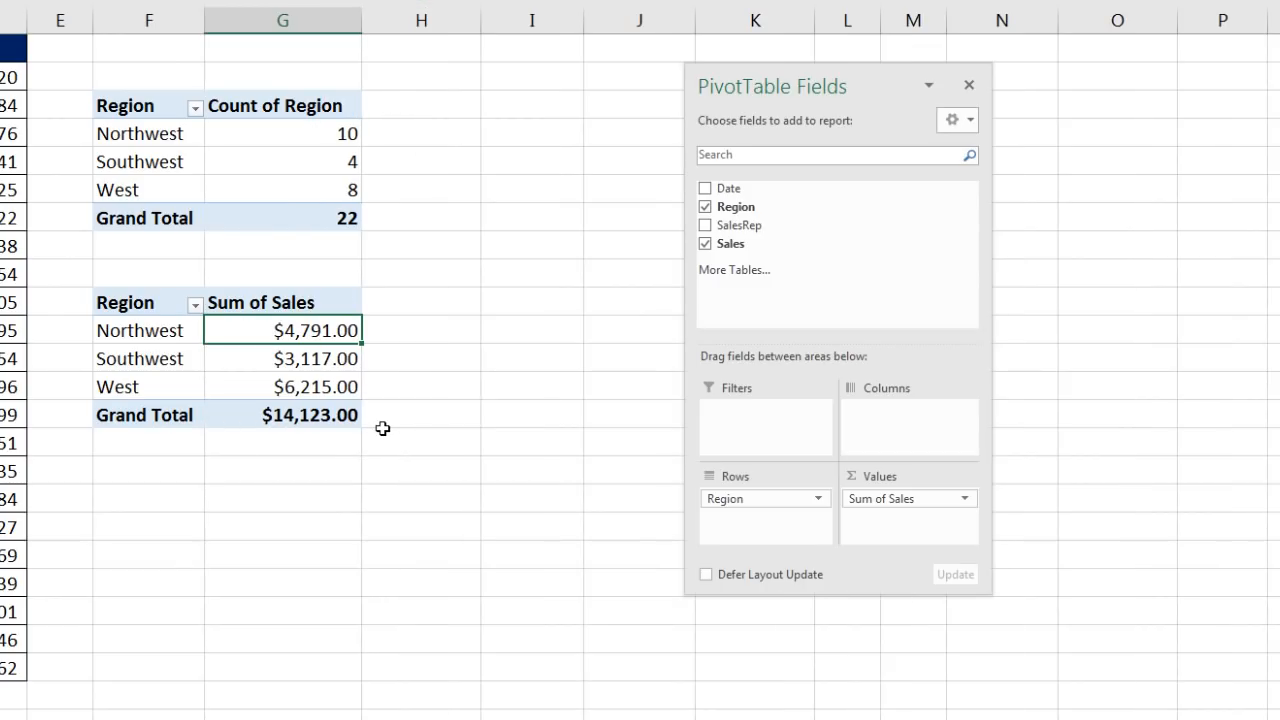
- Try to add the SalesRep field to the Rows area of the Count of Region PivotTable, and dismiss the resulting message
{"action": "left_click", "coordinate": [310, 161]}
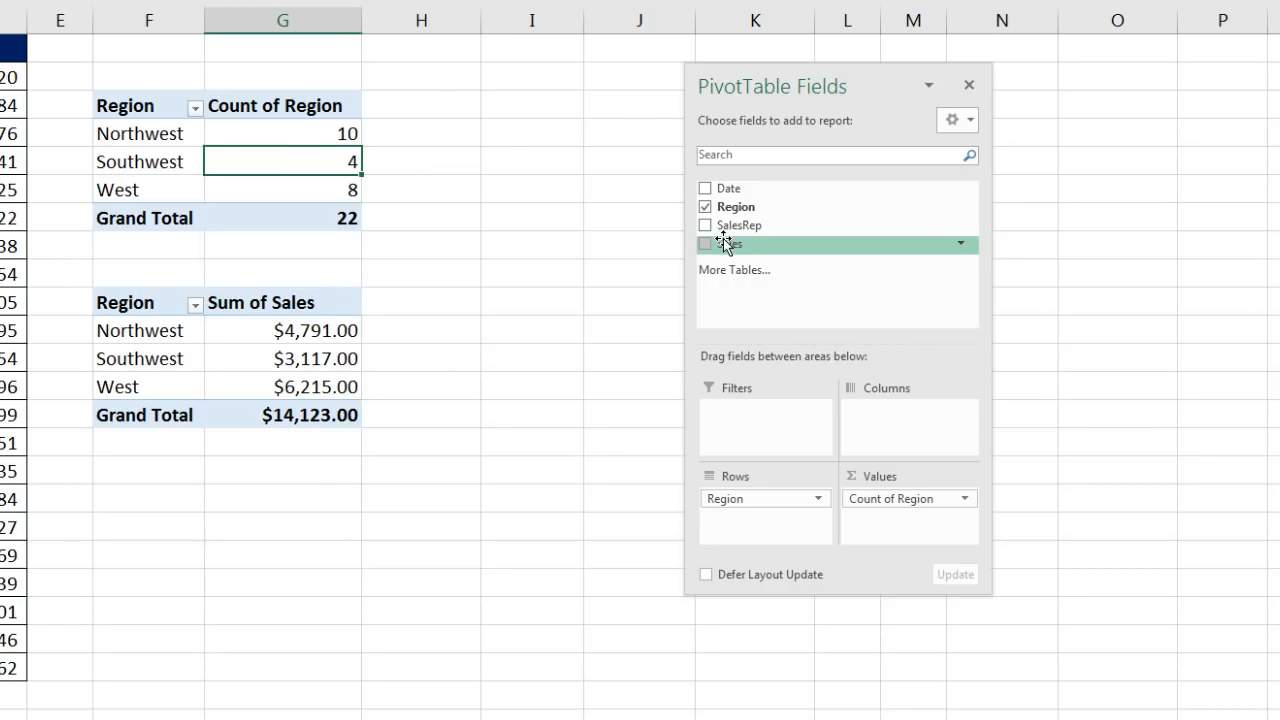
{"action": "left_click_drag", "start_coordinate": [726, 229], "coordinate": [820, 268]}
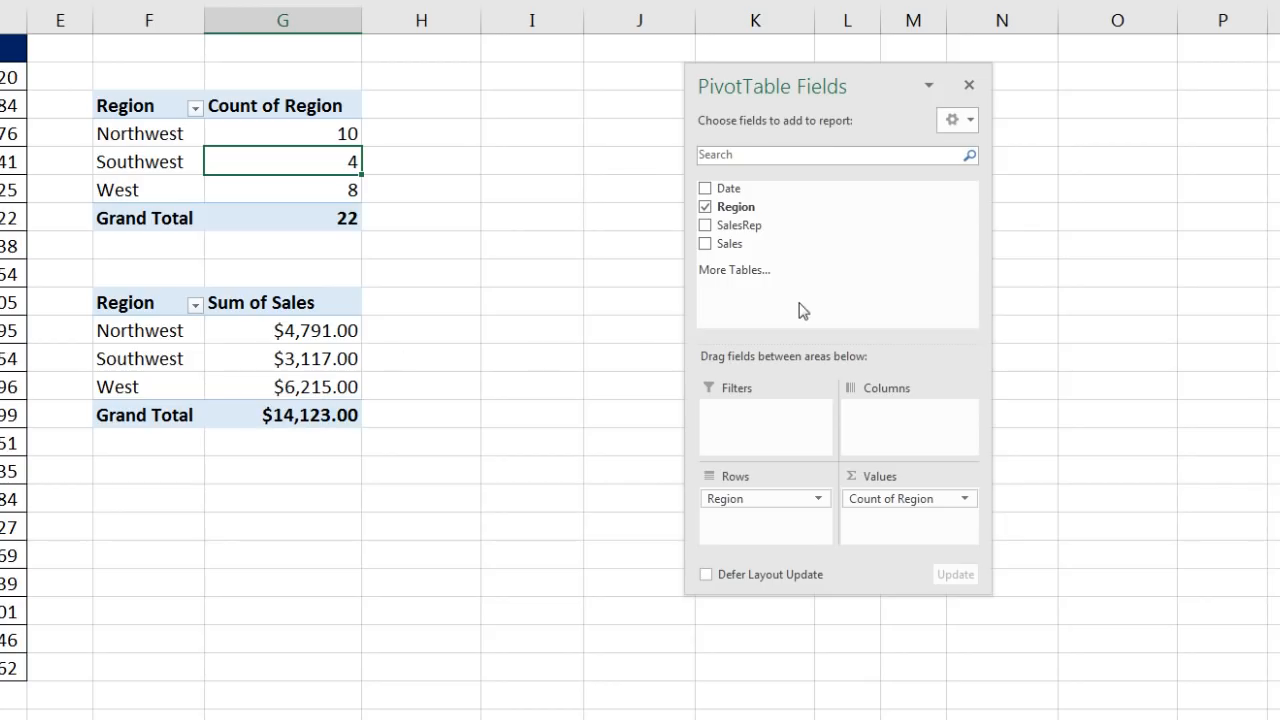
{"action": "left_click_drag", "start_coordinate": [735, 228], "coordinate": [743, 246]}
{"action": "left_click_drag", "start_coordinate": [757, 320], "coordinate": [756, 517]}
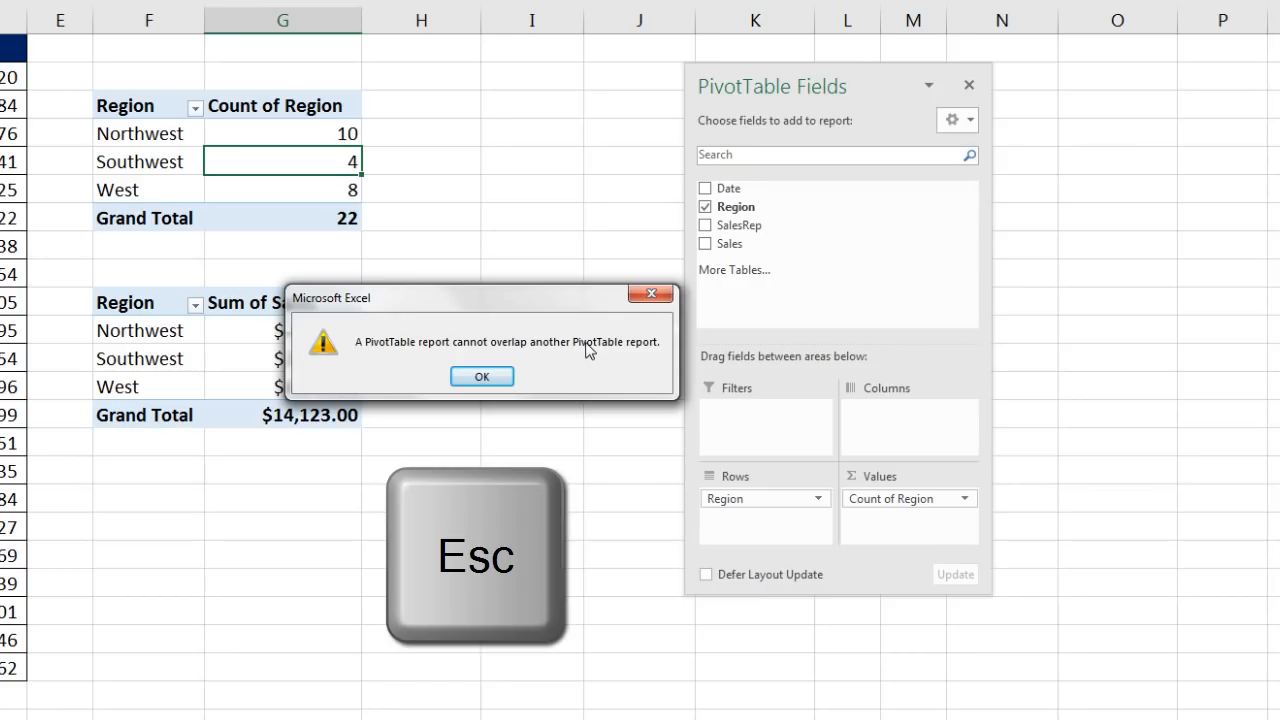
{"action": "key", "text": "Escape"}
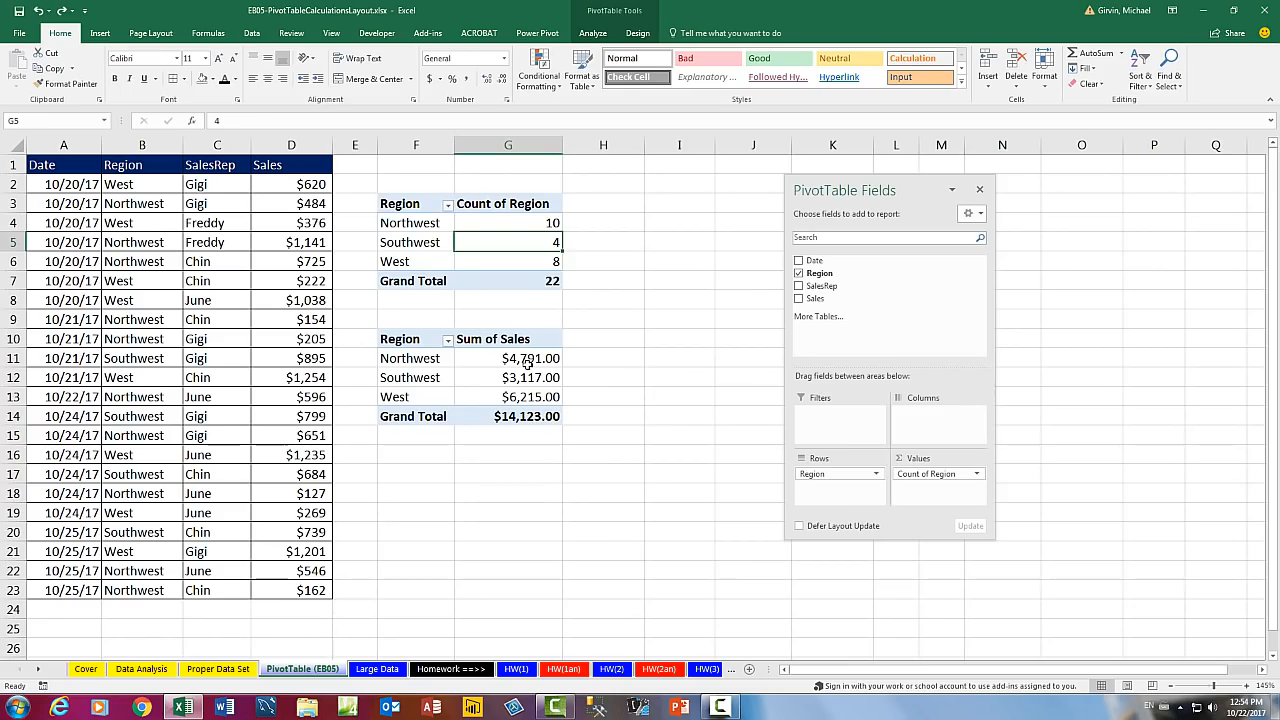
- Compare the Northwest values in the Sum of Sales and Count of Region PivotTables, then select SalesRep cell C4 in the source data
{"action": "left_click", "coordinate": [527, 364]}
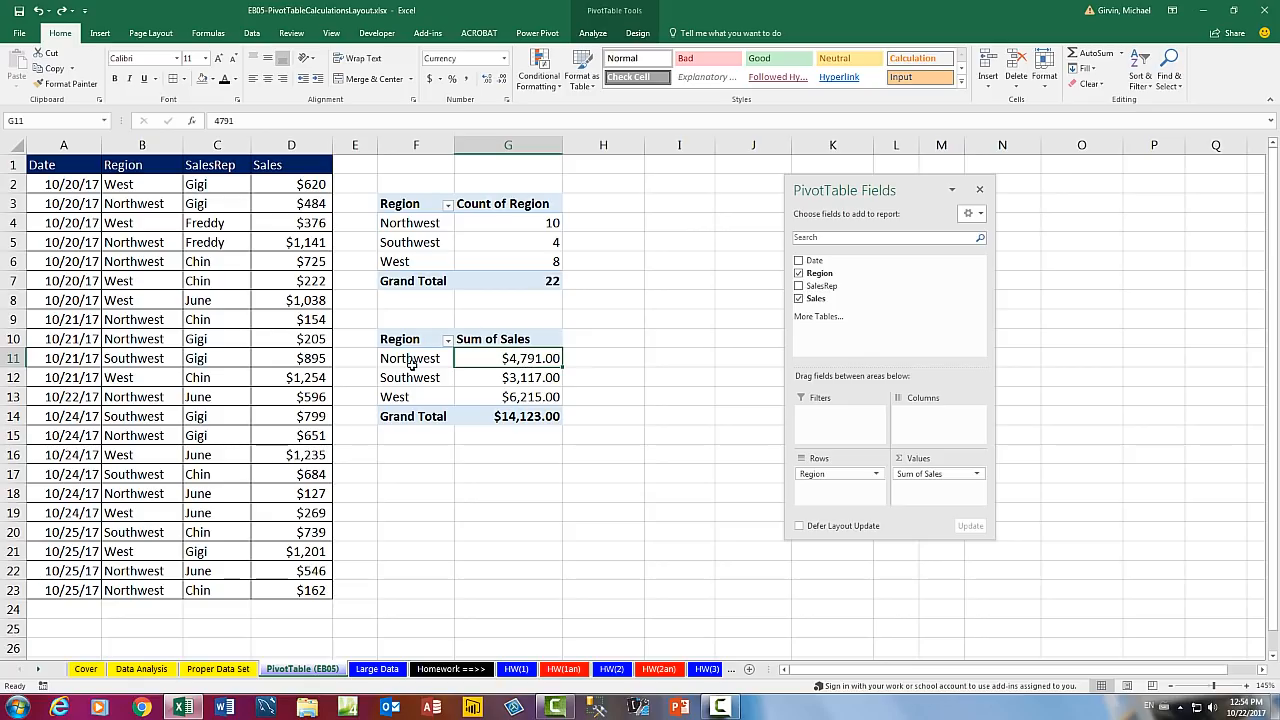
{"action": "left_click", "coordinate": [511, 222]}
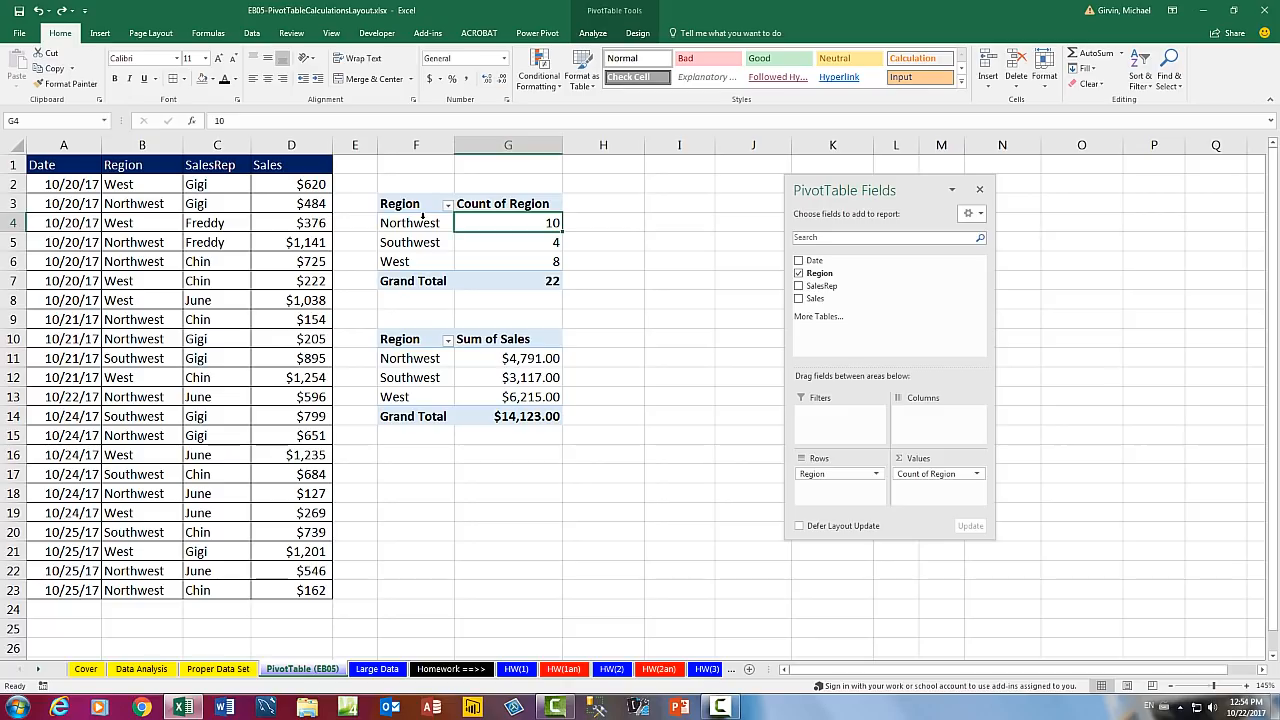
{"action": "left_click", "coordinate": [233, 223]}
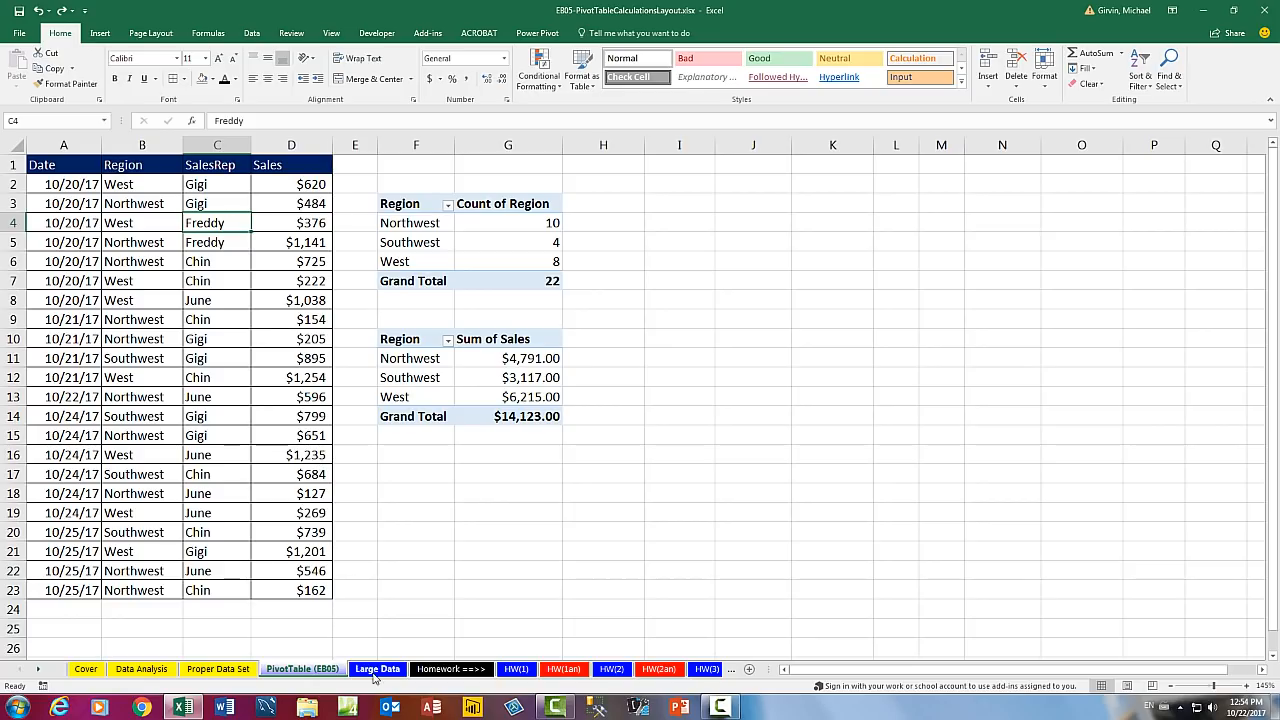
- Open the Large Data sheet, look through its records, and return to cell A1
{"action": "left_click", "coordinate": [378, 669]}
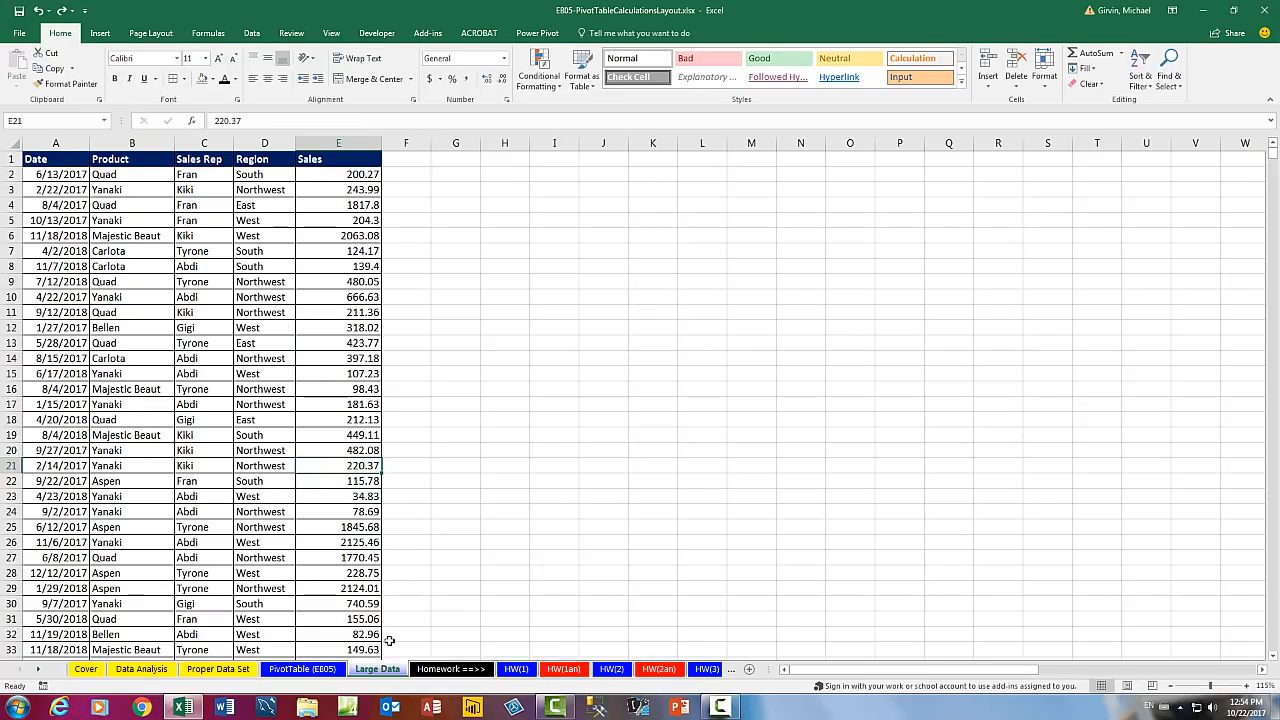
{"action": "left_click", "coordinate": [265, 221]}
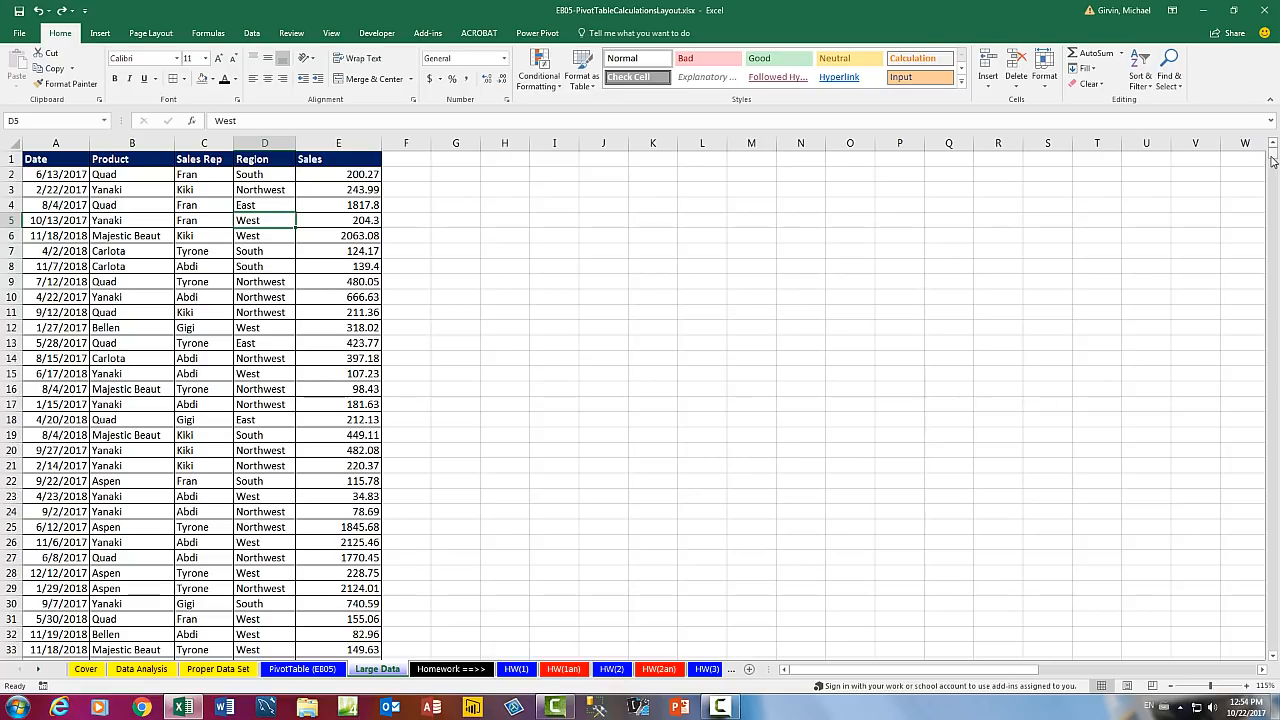
{"action": "mouse_move", "coordinate": [1273, 160]}
{"action": "left_mouse_down"}
{"action": "mouse_move", "coordinate": [1272, 178]}
{"action": "mouse_move", "coordinate": [1272, 150]}
{"action": "left_mouse_up"}
{"action": "scroll", "coordinate": [218, 260], "scroll_direction": "down", "scroll_amount": 13}
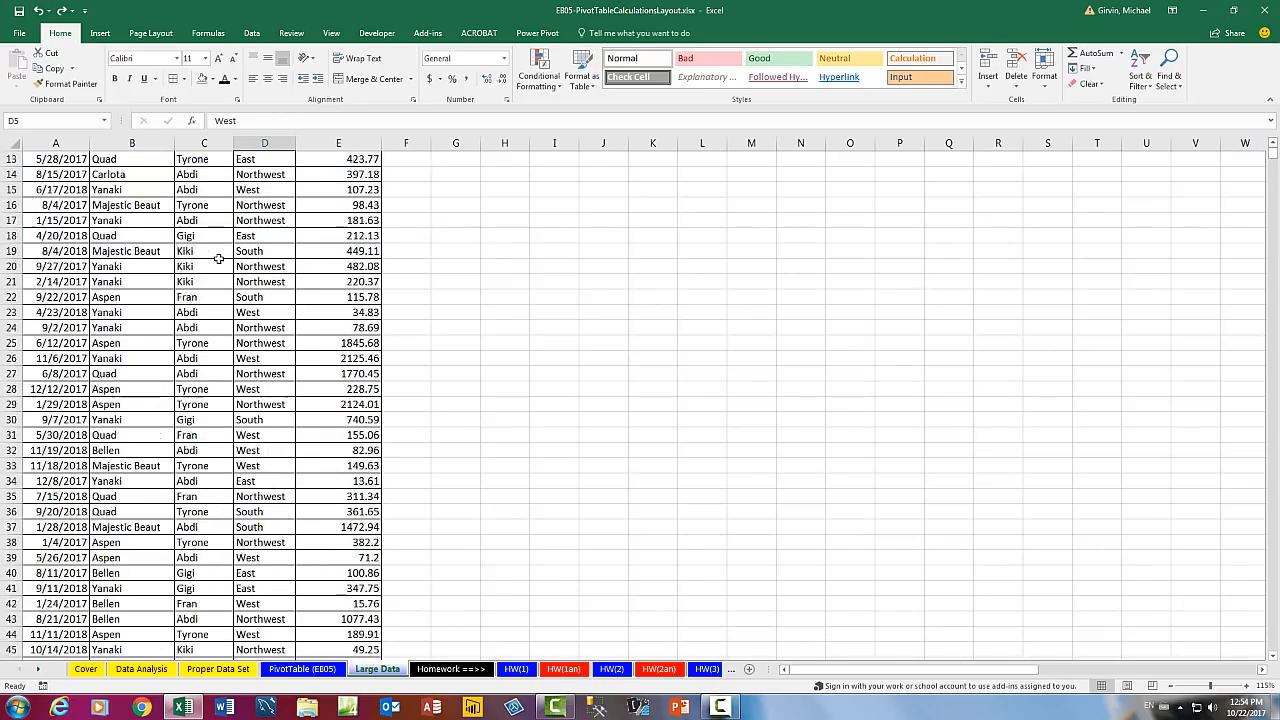
{"action": "scroll", "coordinate": [218, 260], "scroll_direction": "down", "scroll_amount": 14}
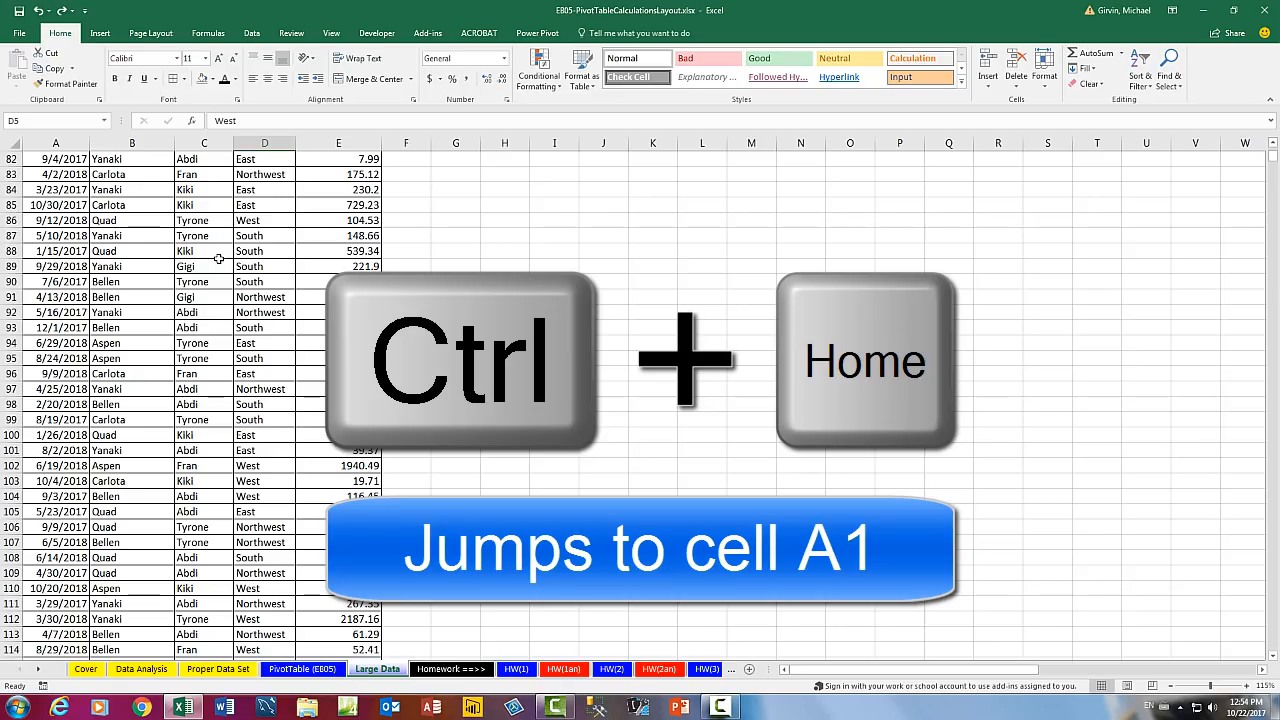
{"action": "key", "text": "ctrl+Home"}
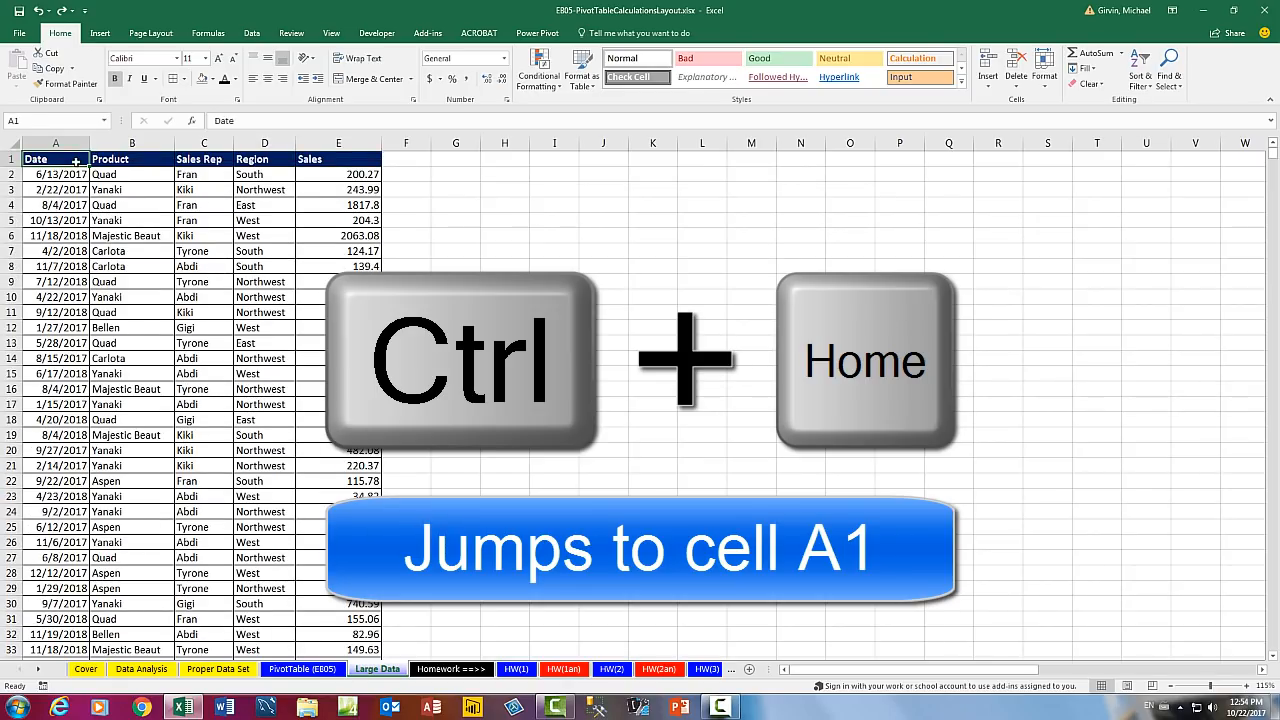
- Jump to the last record in the Sales Rep column to check the data set's length, then return to cell A1
{"action": "left_click", "coordinate": [202, 205]}
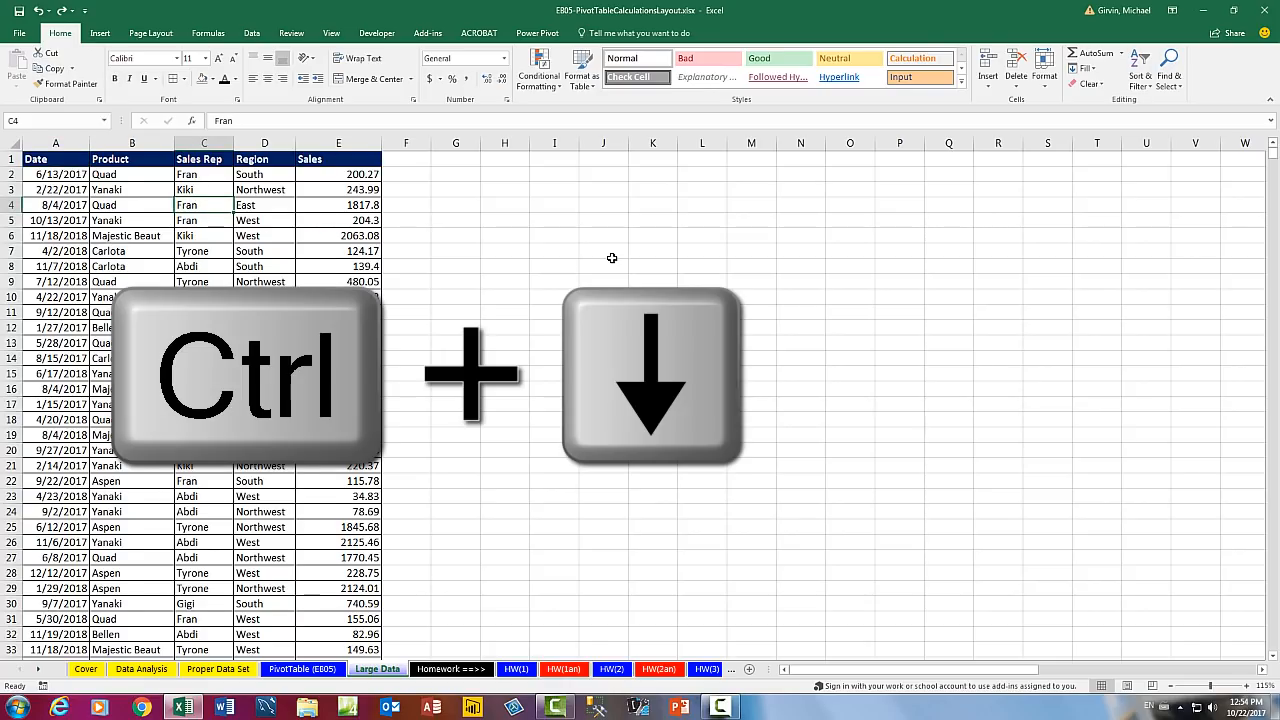
{"action": "key", "text": "ctrl+Down"}
{"action": "scroll", "coordinate": [612, 258], "scroll_direction": "down", "scroll_amount": 4}
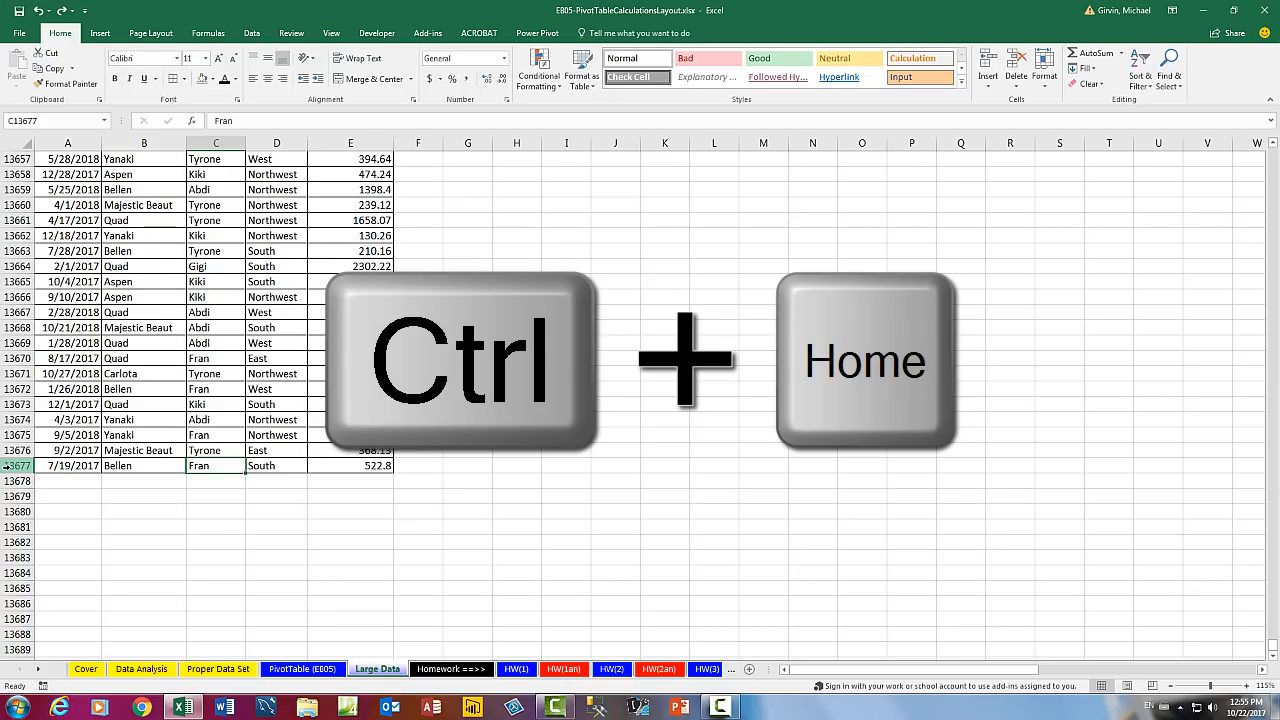
{"action": "key", "text": "ctrl+Home"}
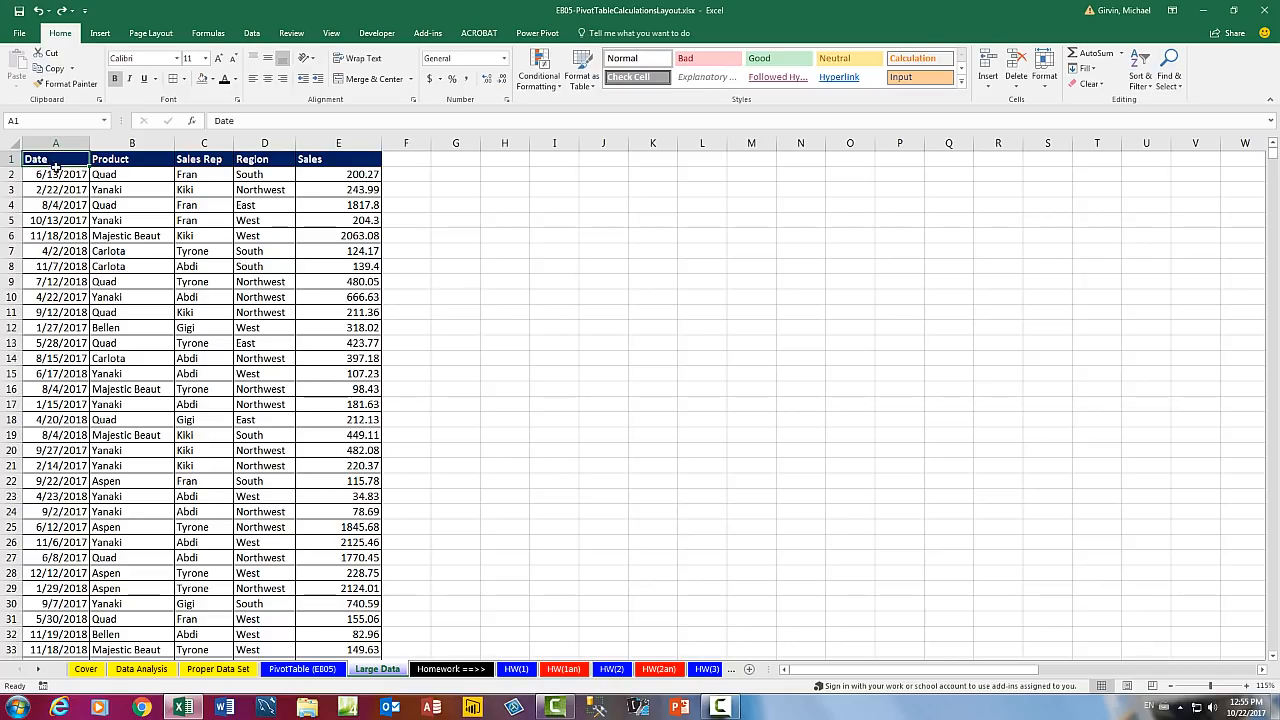
- Review the Product, Sales Rep, Region and Sales column headings of the large data set
{"action": "left_click", "coordinate": [118, 160]}
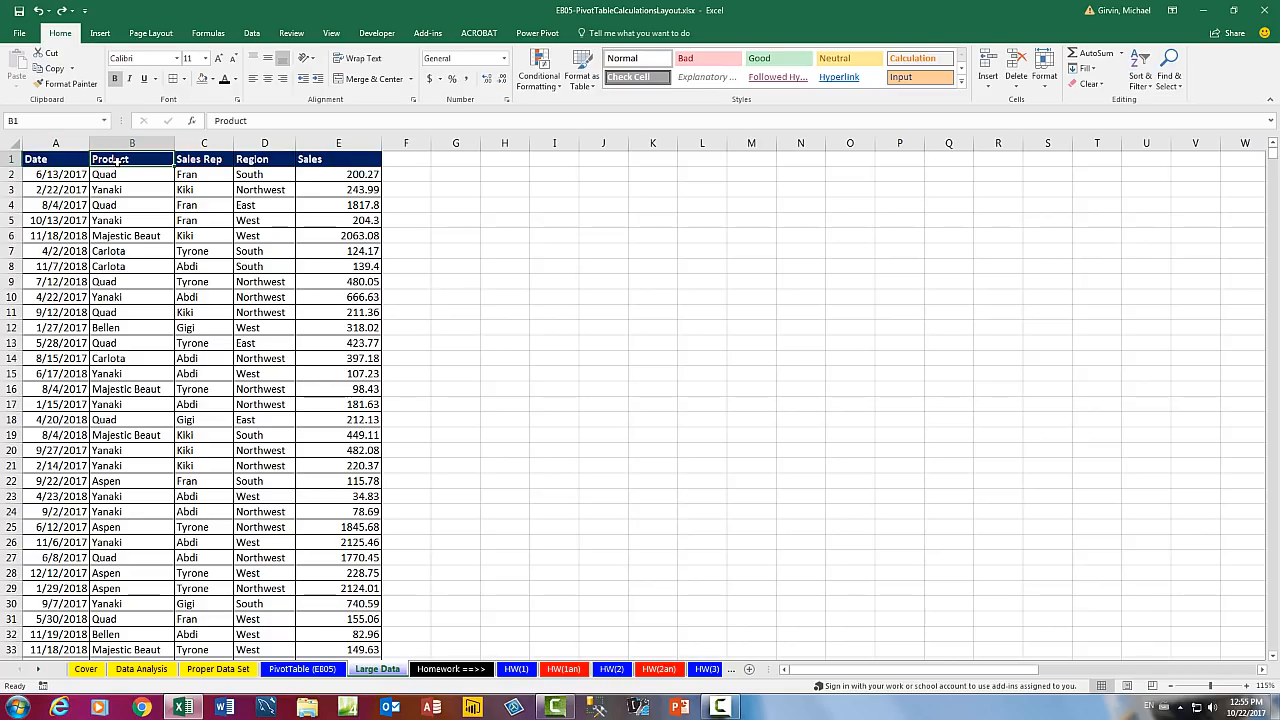
{"action": "left_click", "coordinate": [202, 162]}
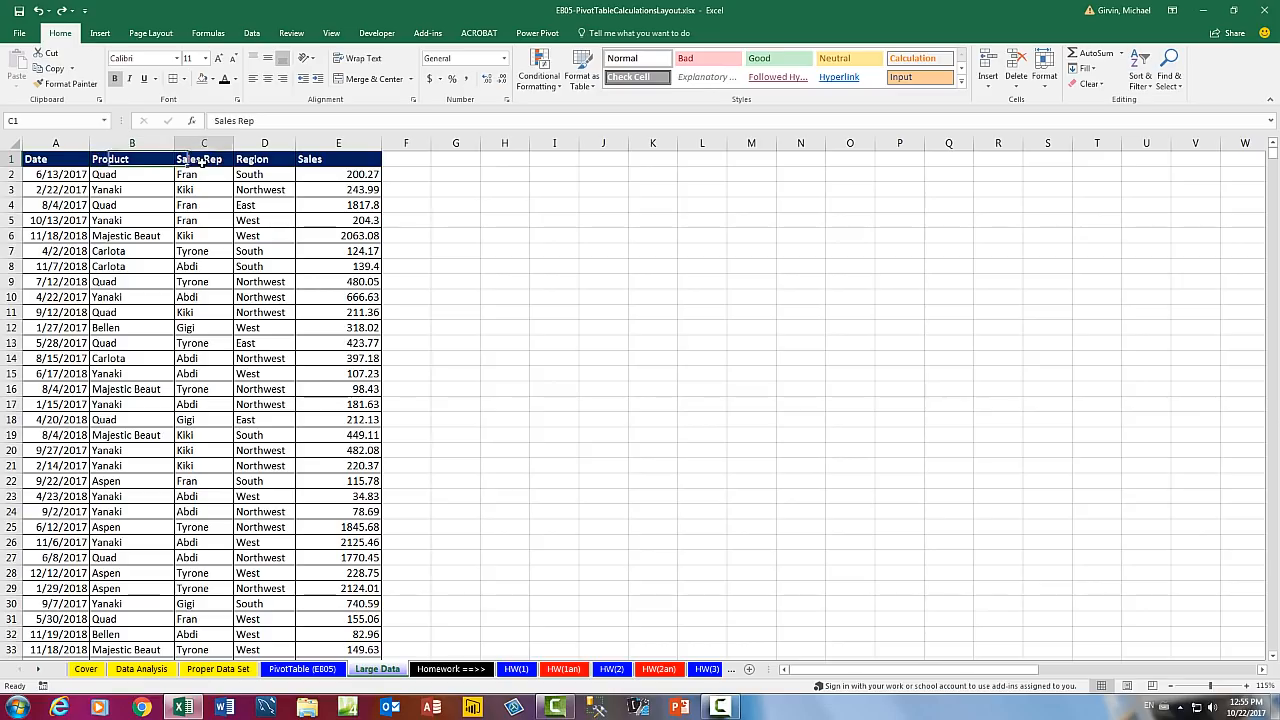
{"action": "left_click", "coordinate": [258, 162]}
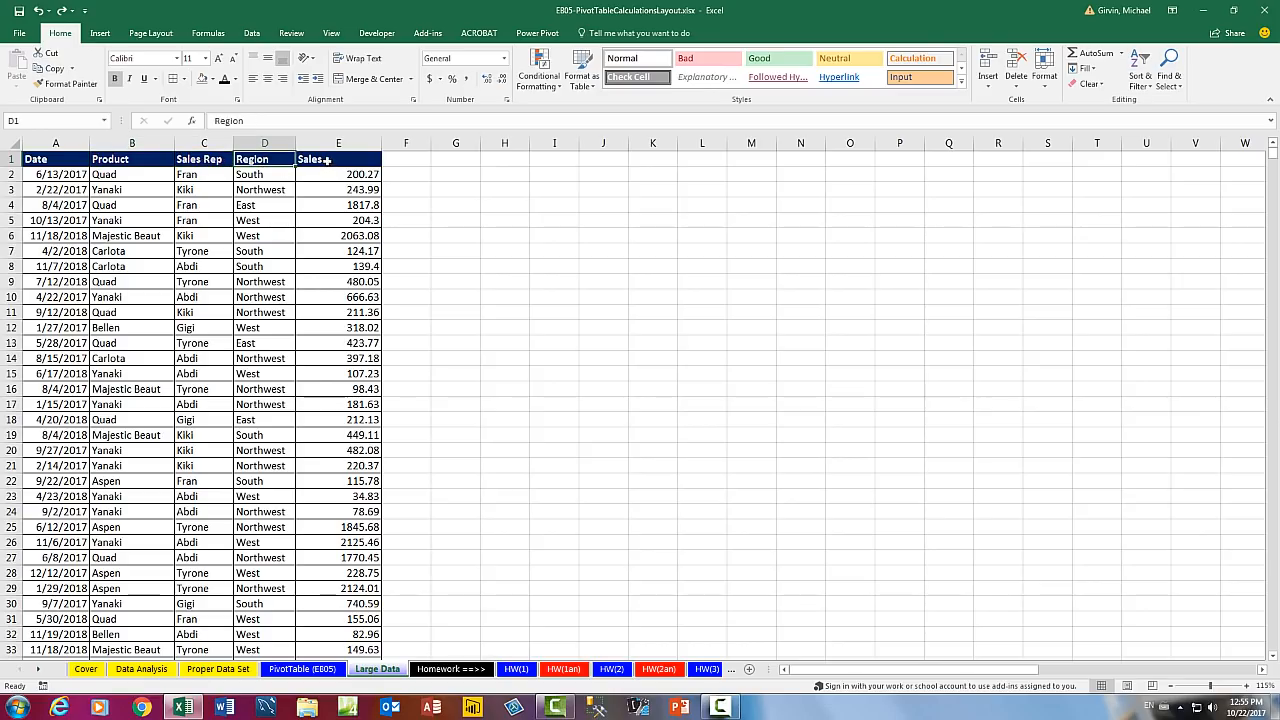
{"action": "left_click", "coordinate": [327, 159]}
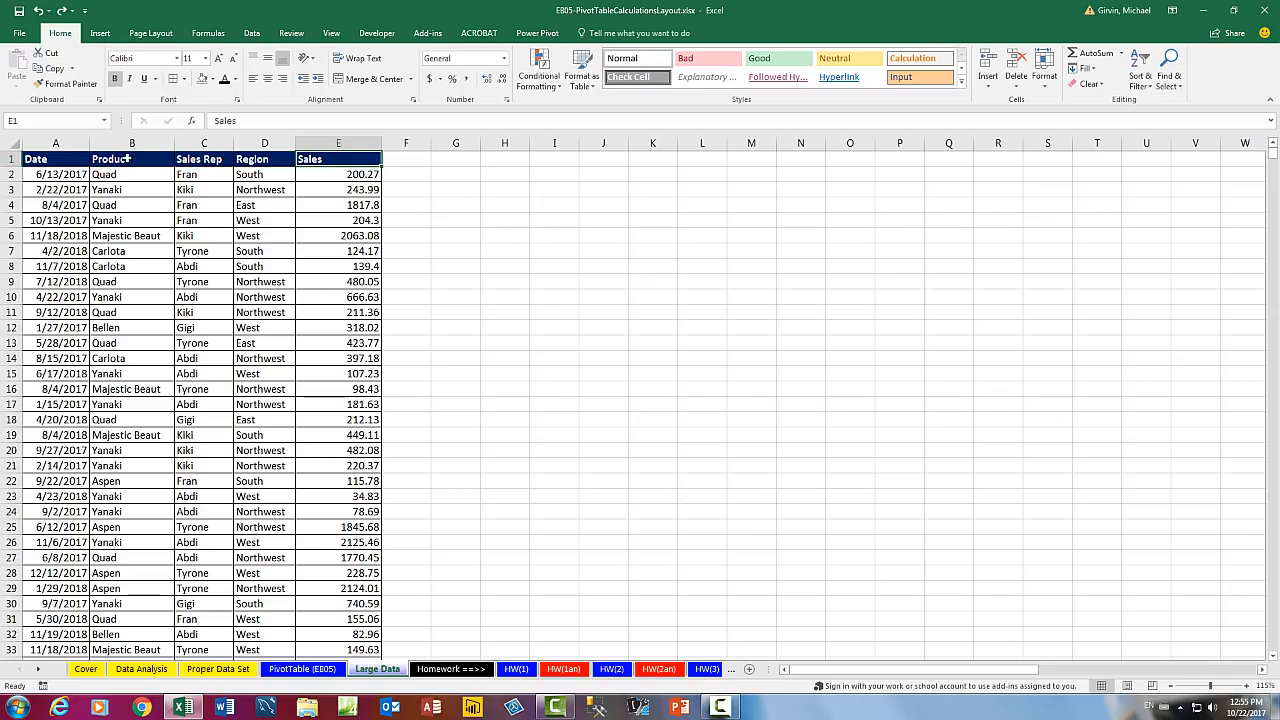
- Examine the entries in the Product and Region columns, then select the single Region cell D4 inside the data set
{"action": "left_click_drag", "start_coordinate": [127, 158], "coordinate": [130, 312]}
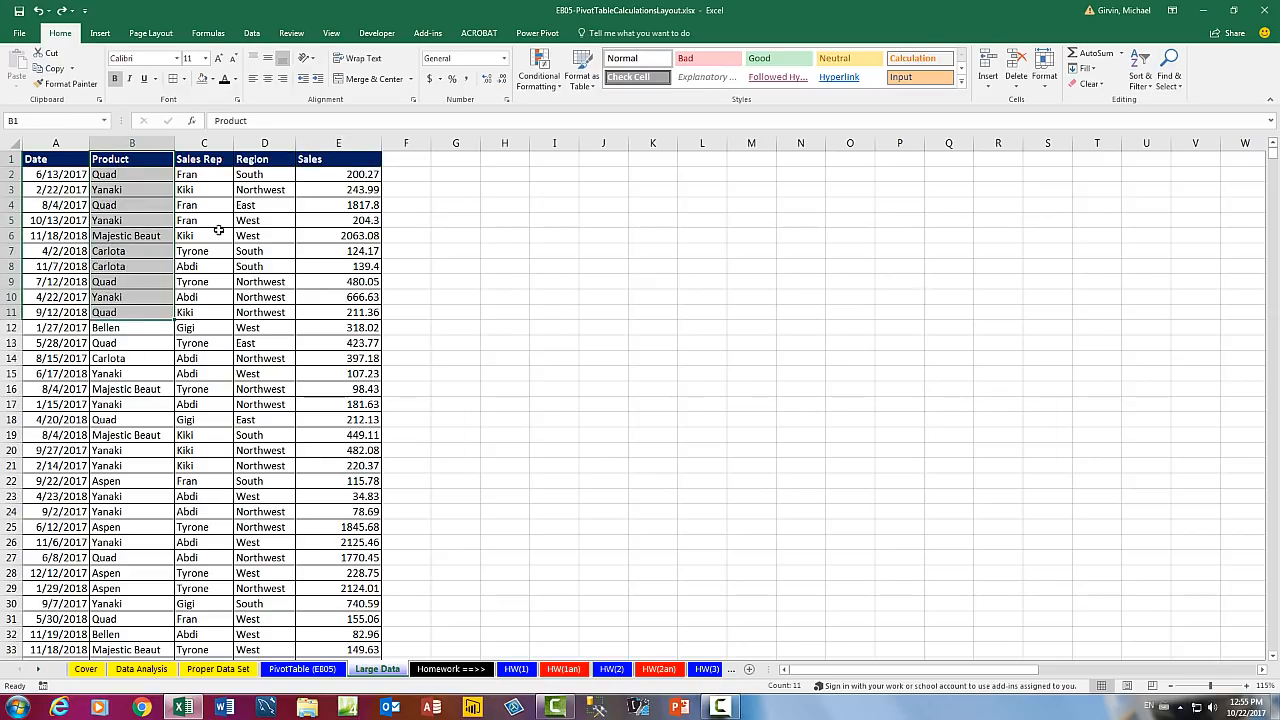
{"action": "left_click_drag", "start_coordinate": [254, 160], "coordinate": [256, 254]}
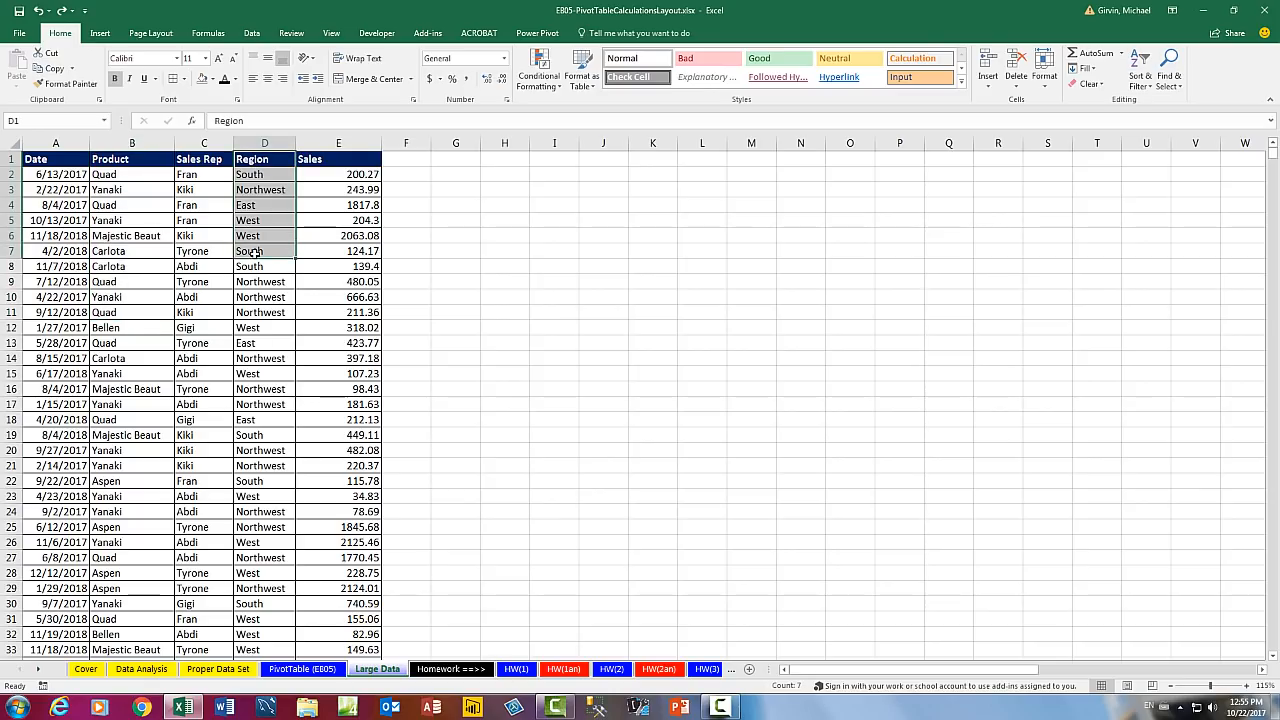
{"action": "left_click", "coordinate": [206, 207]}
{"action": "left_click_drag", "start_coordinate": [255, 206], "coordinate": [263, 214]}
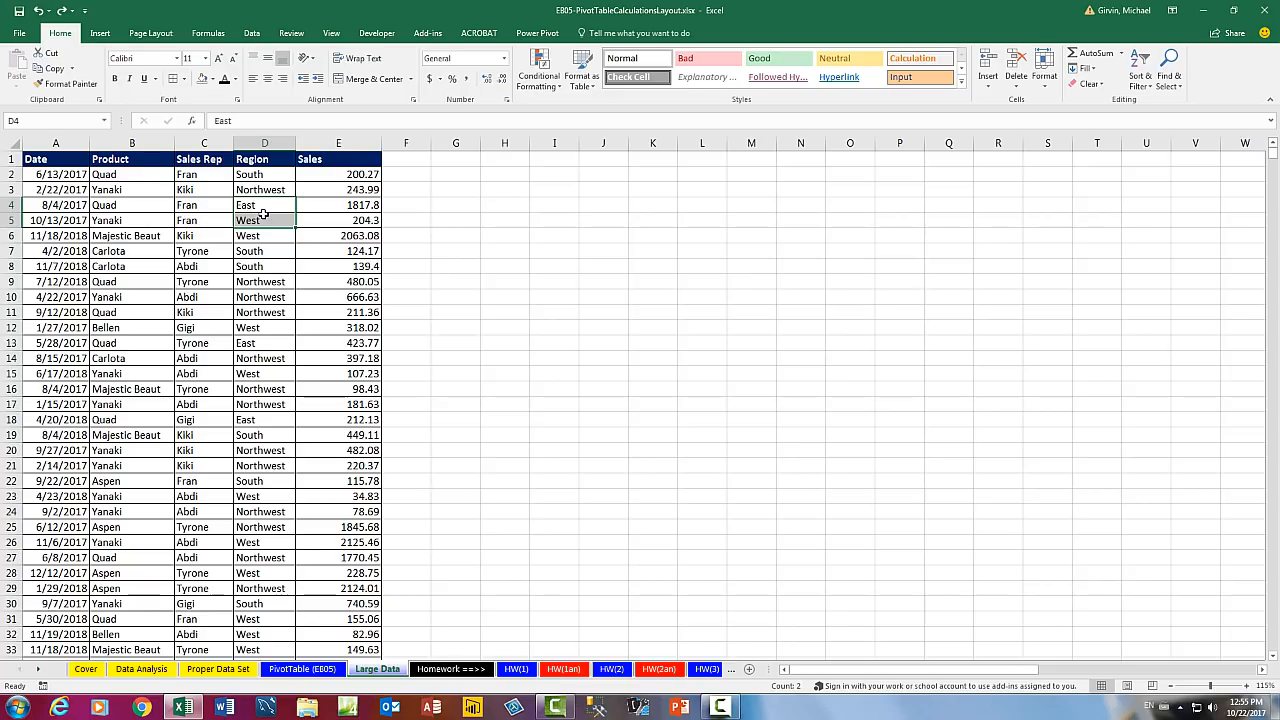
{"action": "left_click", "coordinate": [276, 205]}
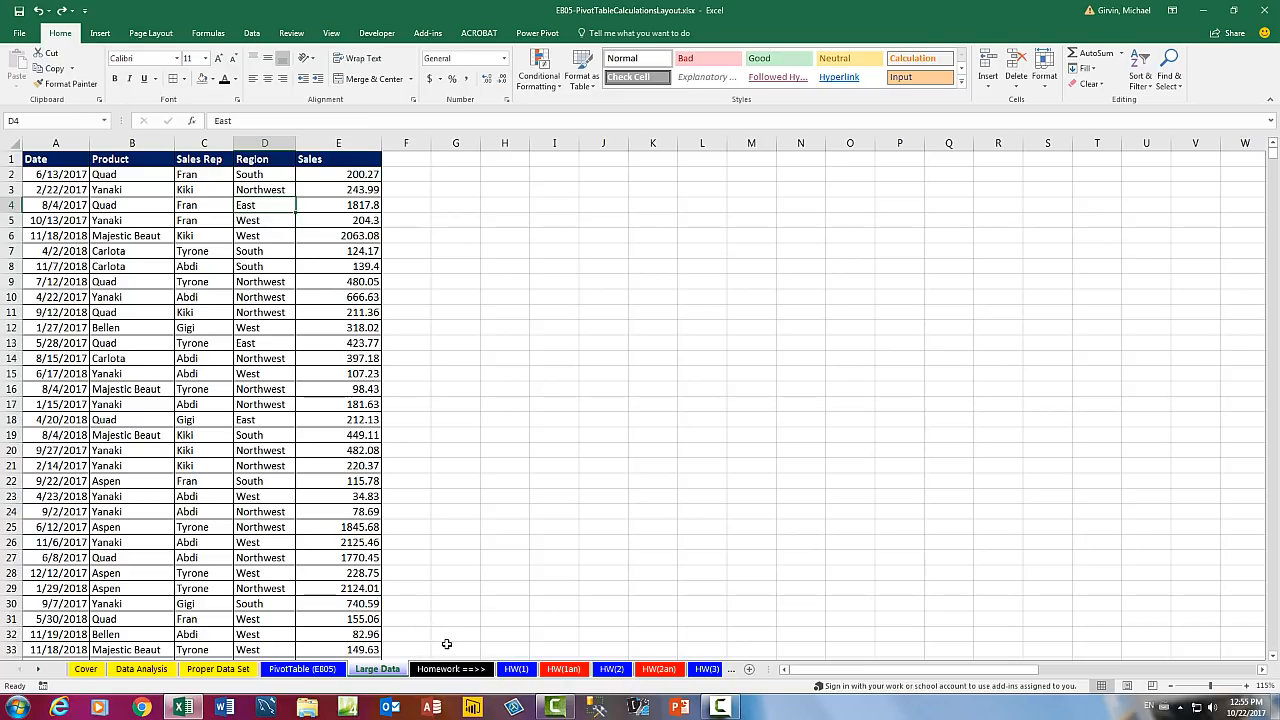
- Create a PivotTable from the Large Data records on a new worksheet
{"action": "key", "text": "alt"}
{"action": "key", "text": "n"}
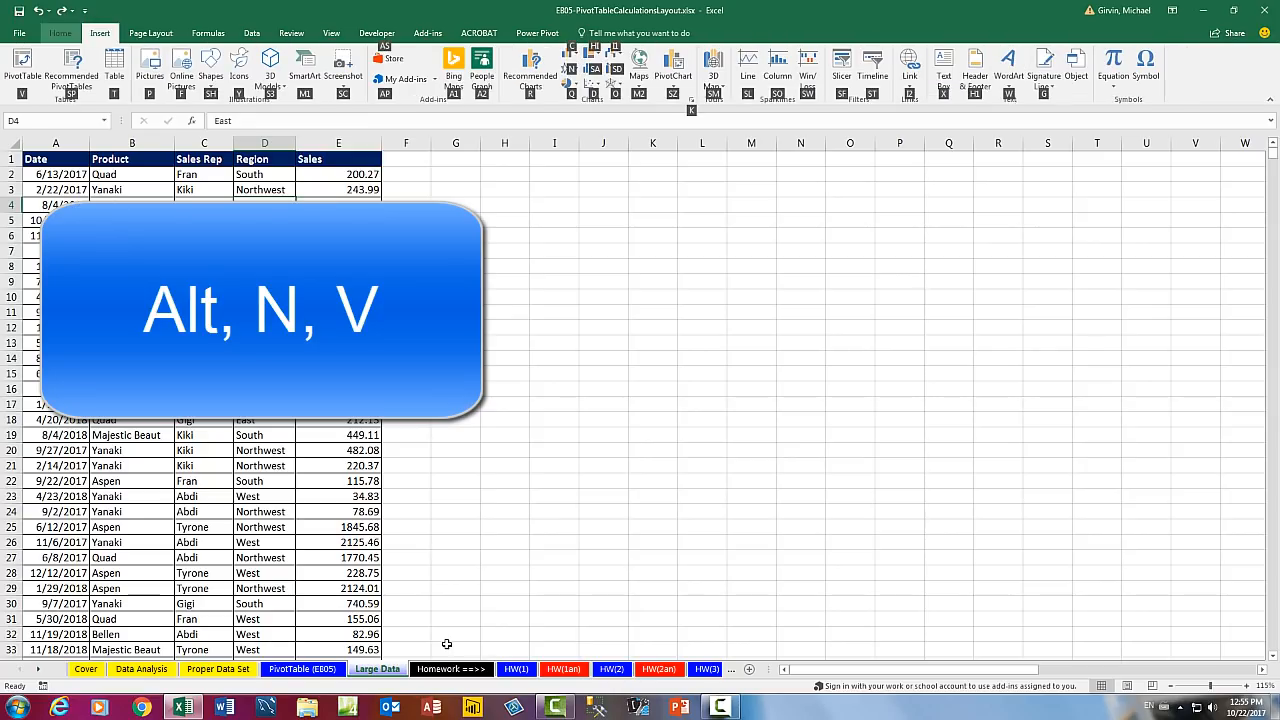
{"action": "key", "text": "v"}
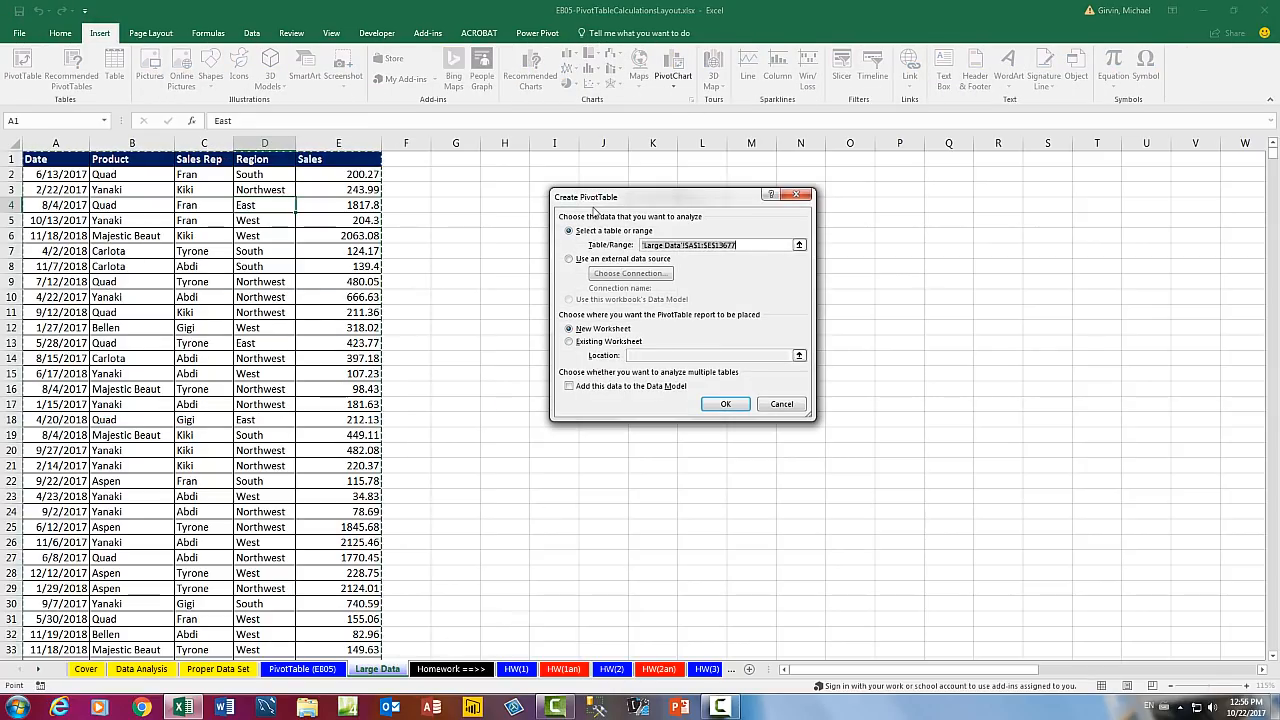
{"action": "left_click_drag", "start_coordinate": [670, 207], "coordinate": [517, 267]}
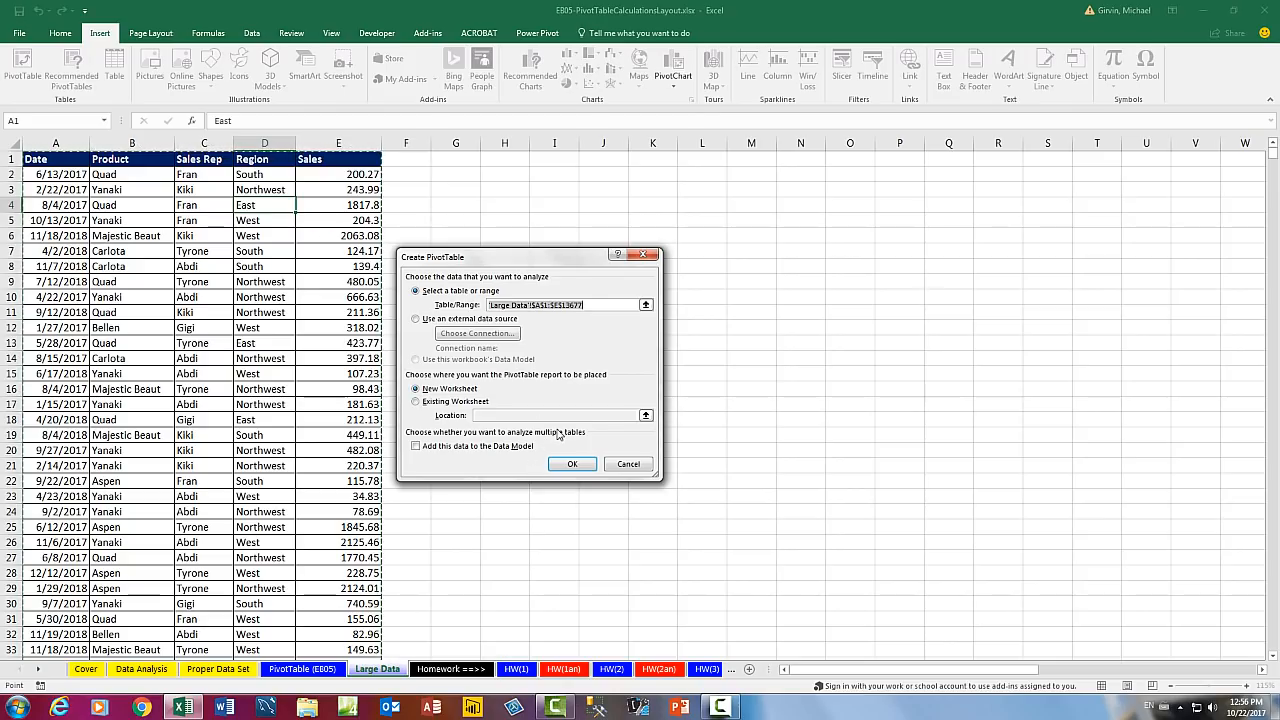
{"action": "key", "text": "Return"}
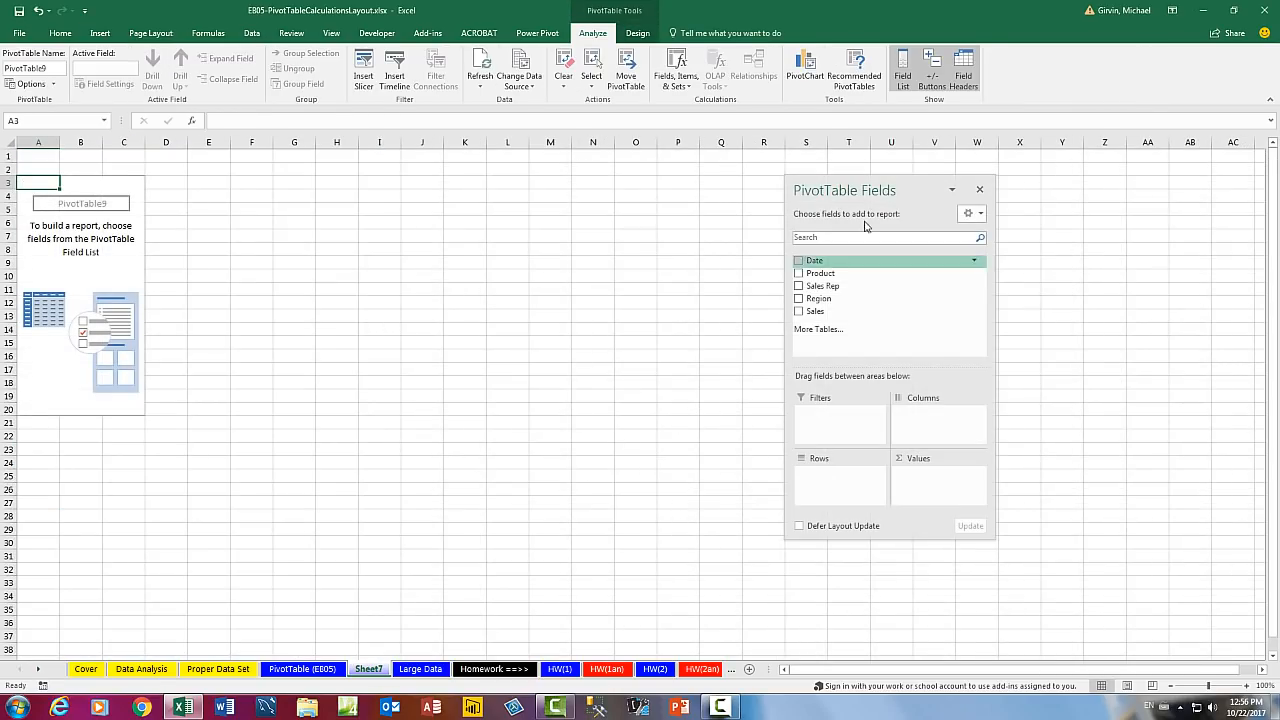
{"action": "left_click_drag", "start_coordinate": [864, 184], "coordinate": [543, 195]}
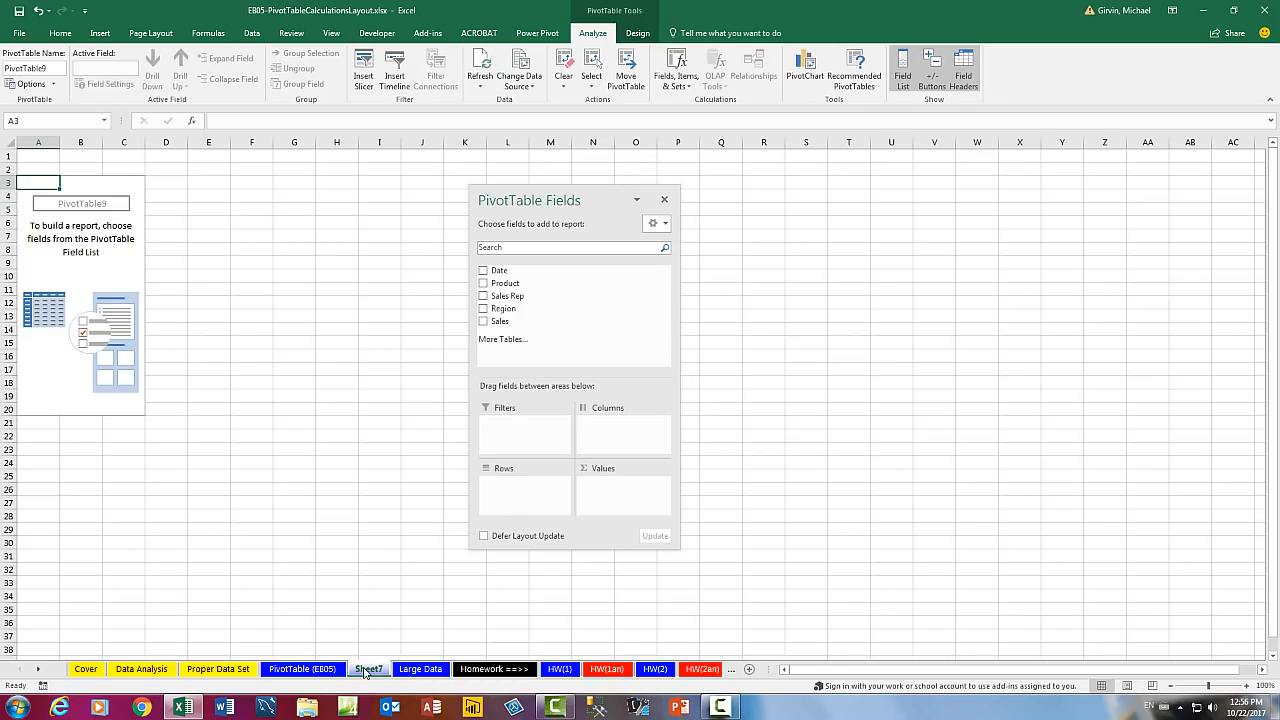
- Delete the new worksheet that holds the empty PivotTable
{"action": "right_click", "coordinate": [367, 670]}
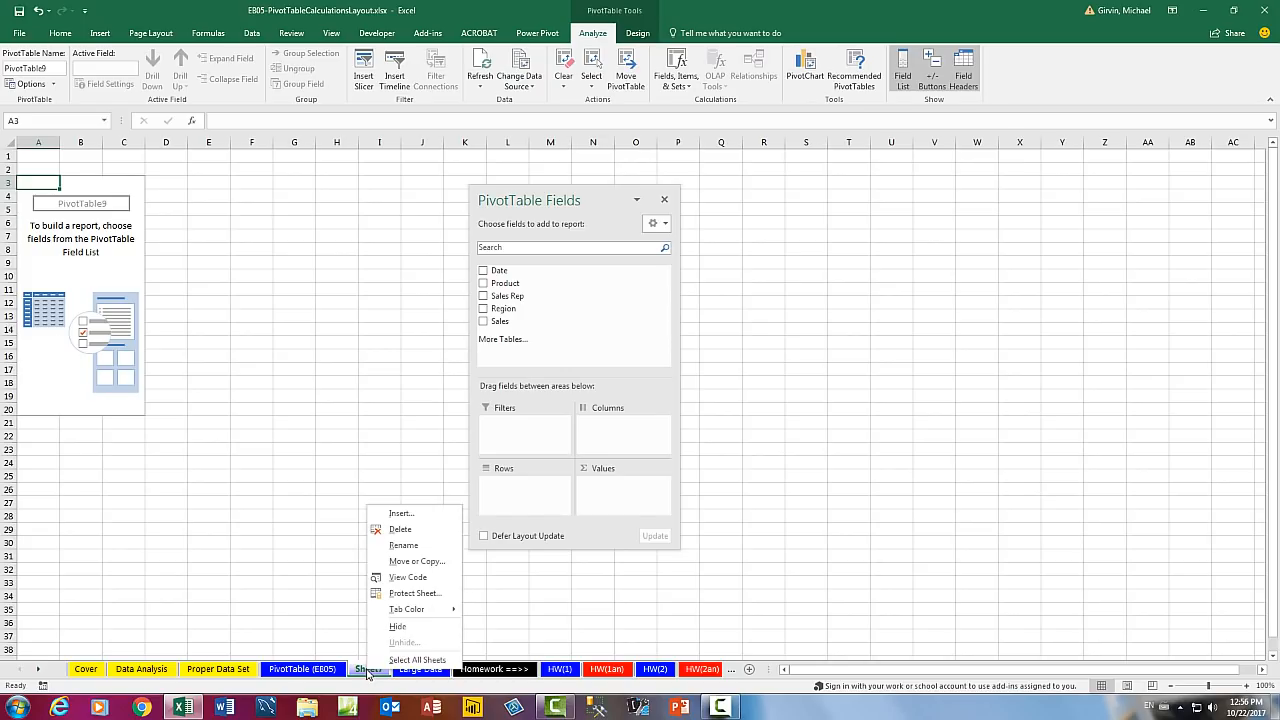
{"action": "left_click", "coordinate": [399, 530]}
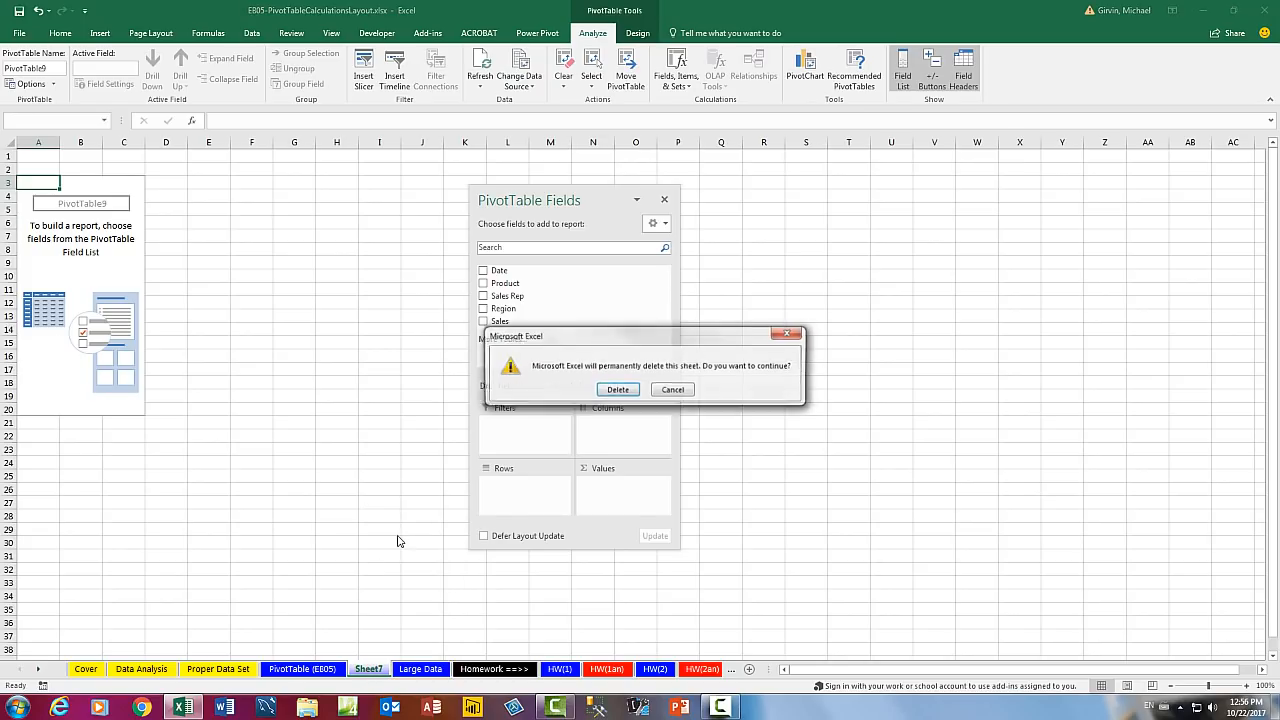
{"action": "left_click", "coordinate": [617, 390]}
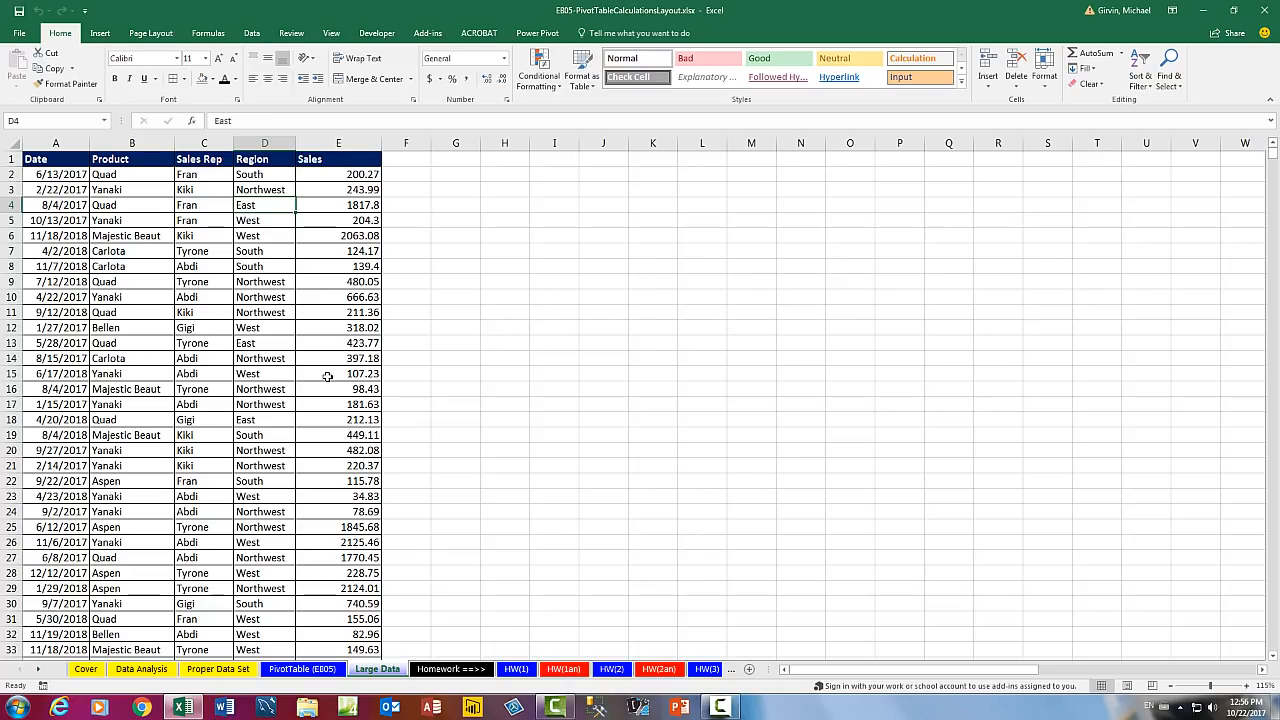
- Create a PivotTable from the Large Data records on a new worksheet and name that sheet Product Region PT
{"action": "key", "text": "alt+n"}
{"action": "key", "text": "v"}
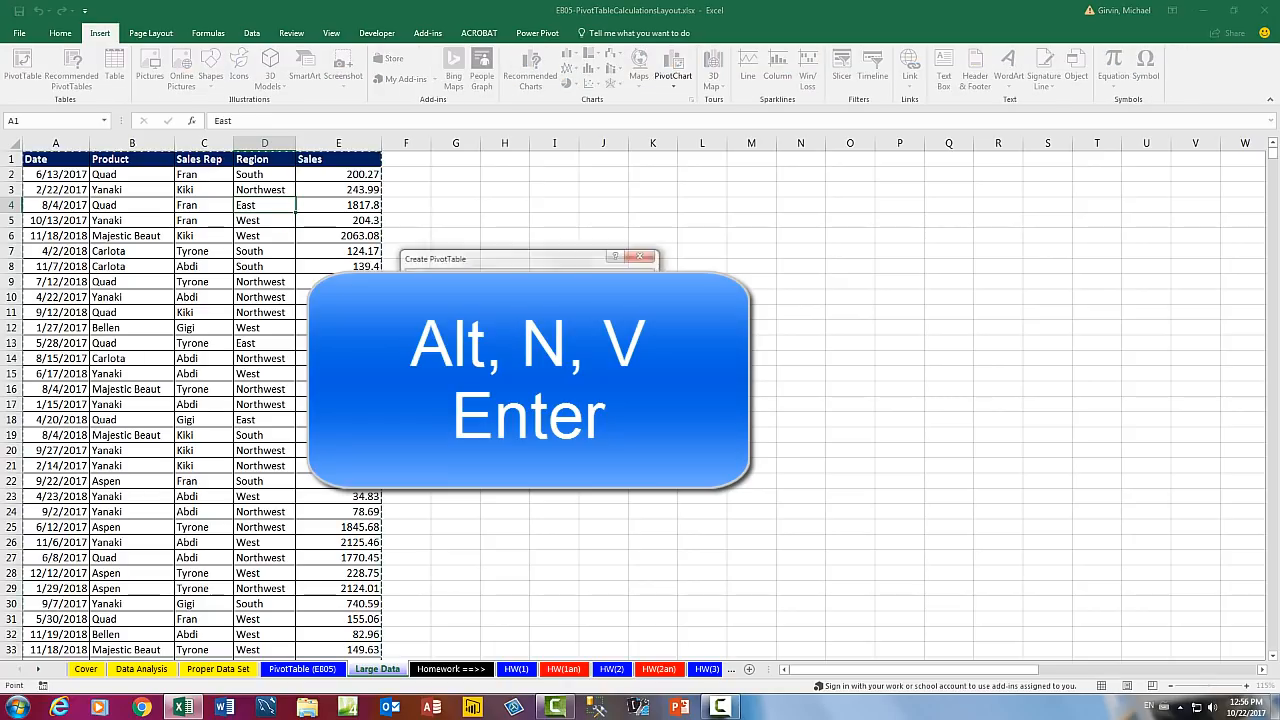
{"action": "key", "text": "Return"}
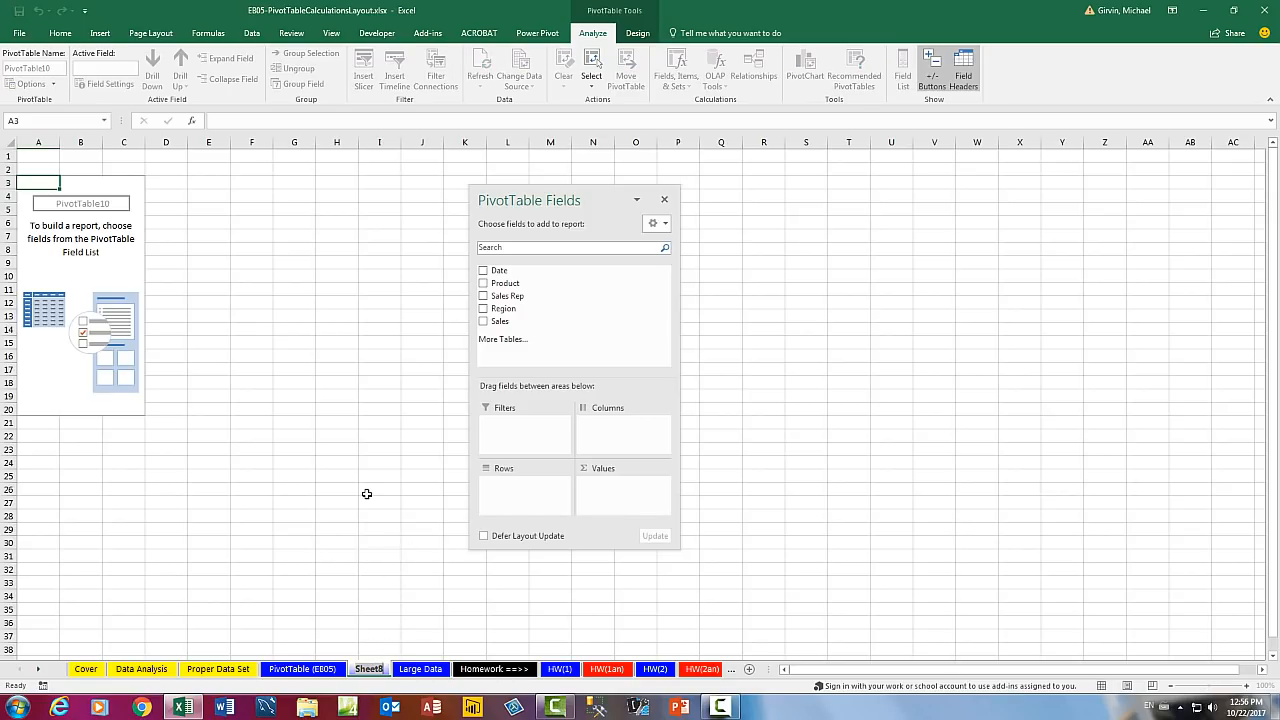
{"action": "type", "text": "Product Region PT"}
{"action": "key", "text": "Return"}
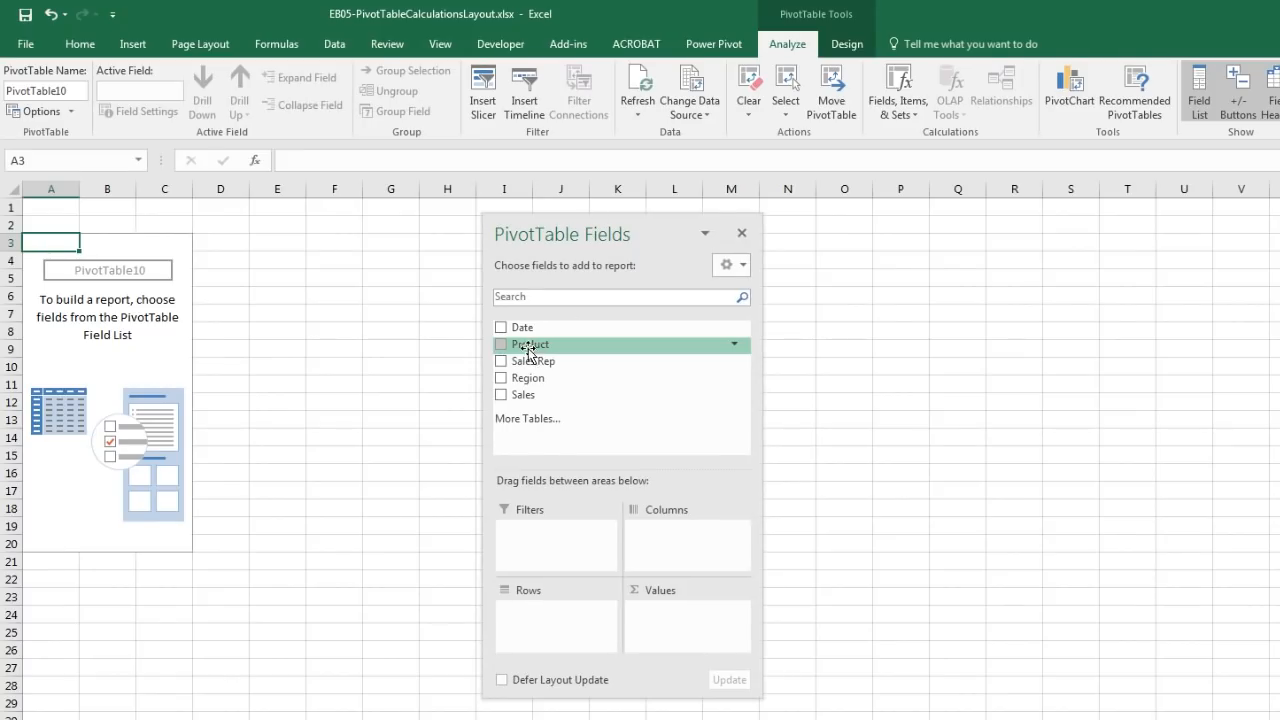
- Lay out the PivotTable with Product in Rows, Region in Columns and Sales in Values
{"action": "left_click_drag", "start_coordinate": [529, 352], "coordinate": [548, 625]}
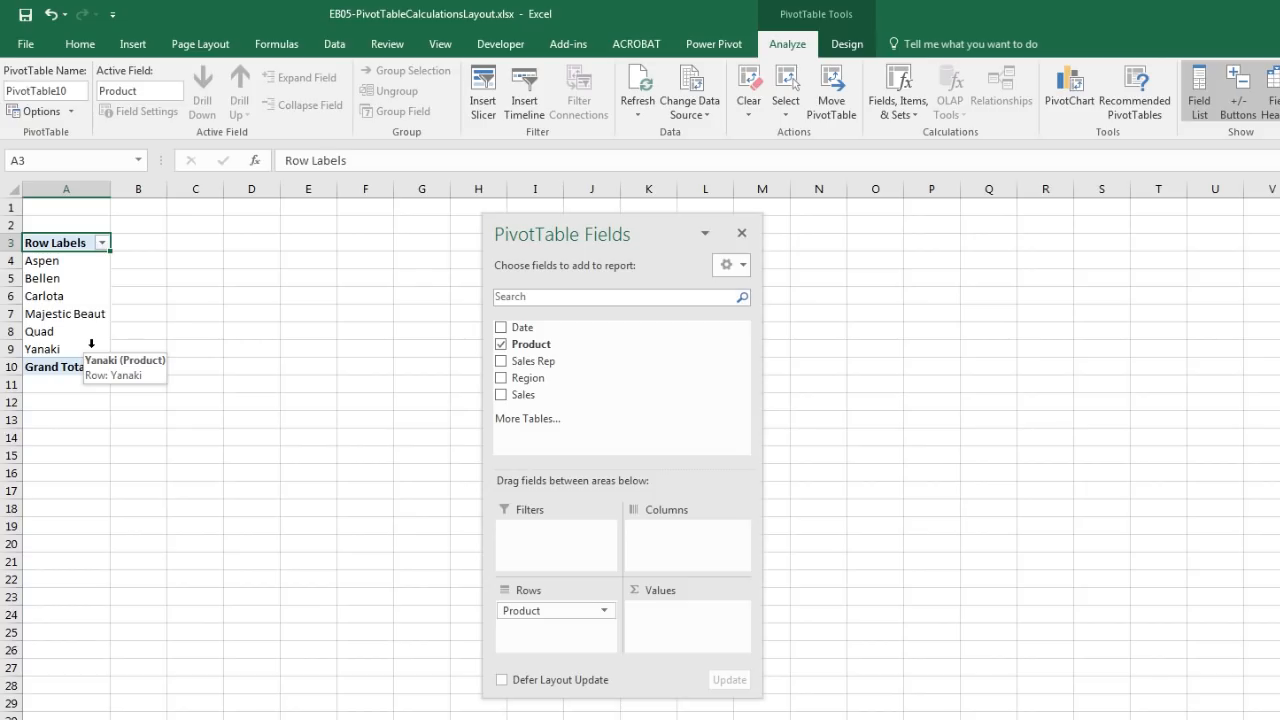
{"action": "left_click_drag", "start_coordinate": [511, 381], "coordinate": [661, 544]}
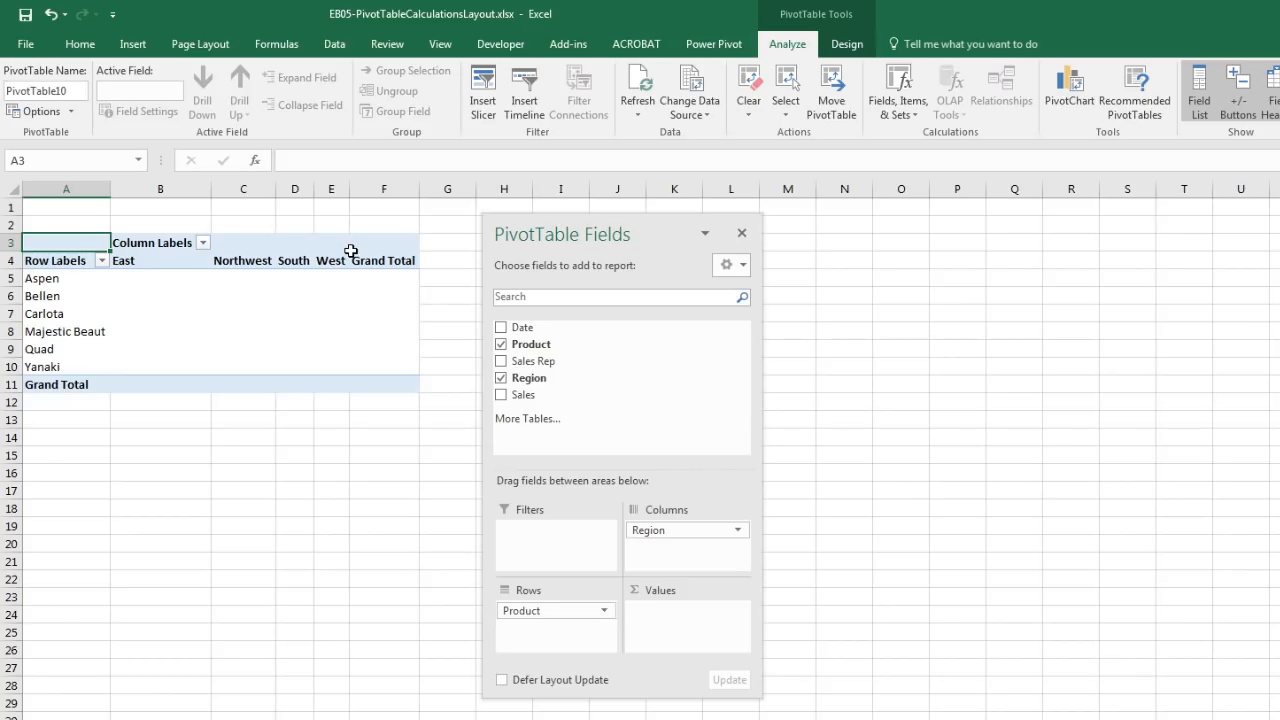
{"action": "left_click_drag", "start_coordinate": [521, 395], "coordinate": [676, 634]}
{"action": "left_click_drag", "start_coordinate": [531, 234], "coordinate": [643, 246]}
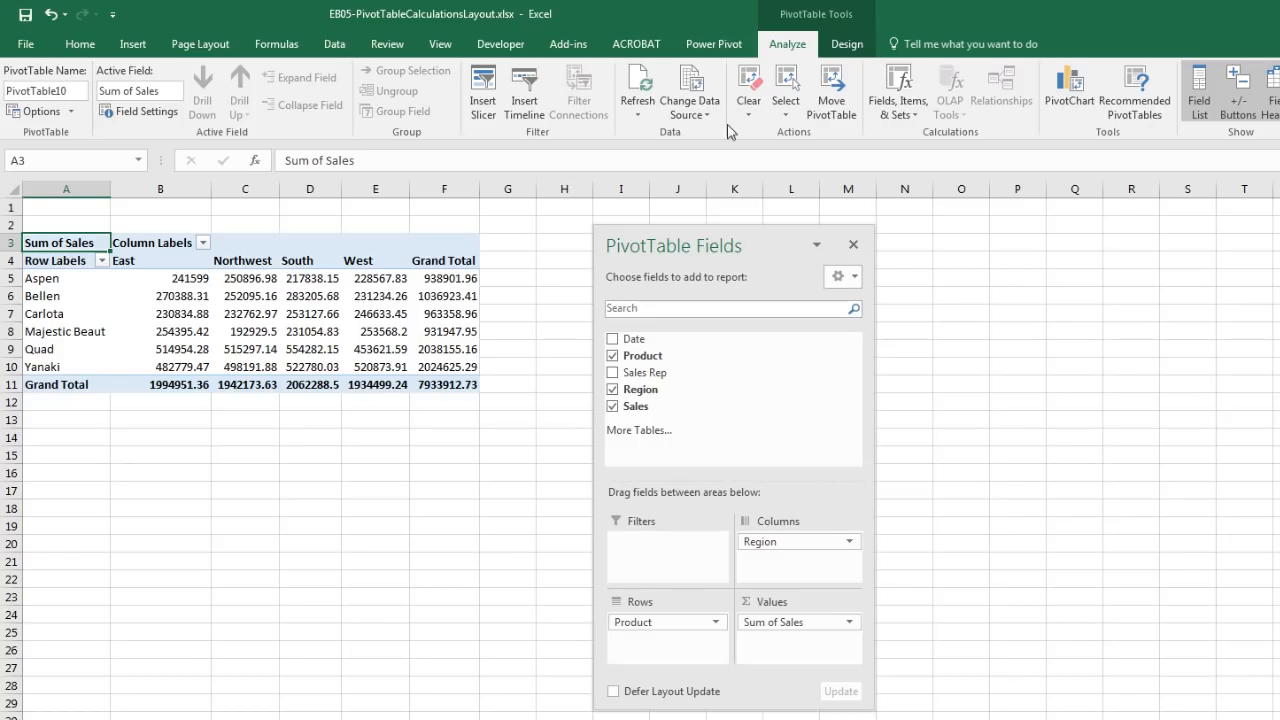
- Change the product and region PivotTable's report layout to Tabular Form
{"action": "left_click", "coordinate": [845, 45]}
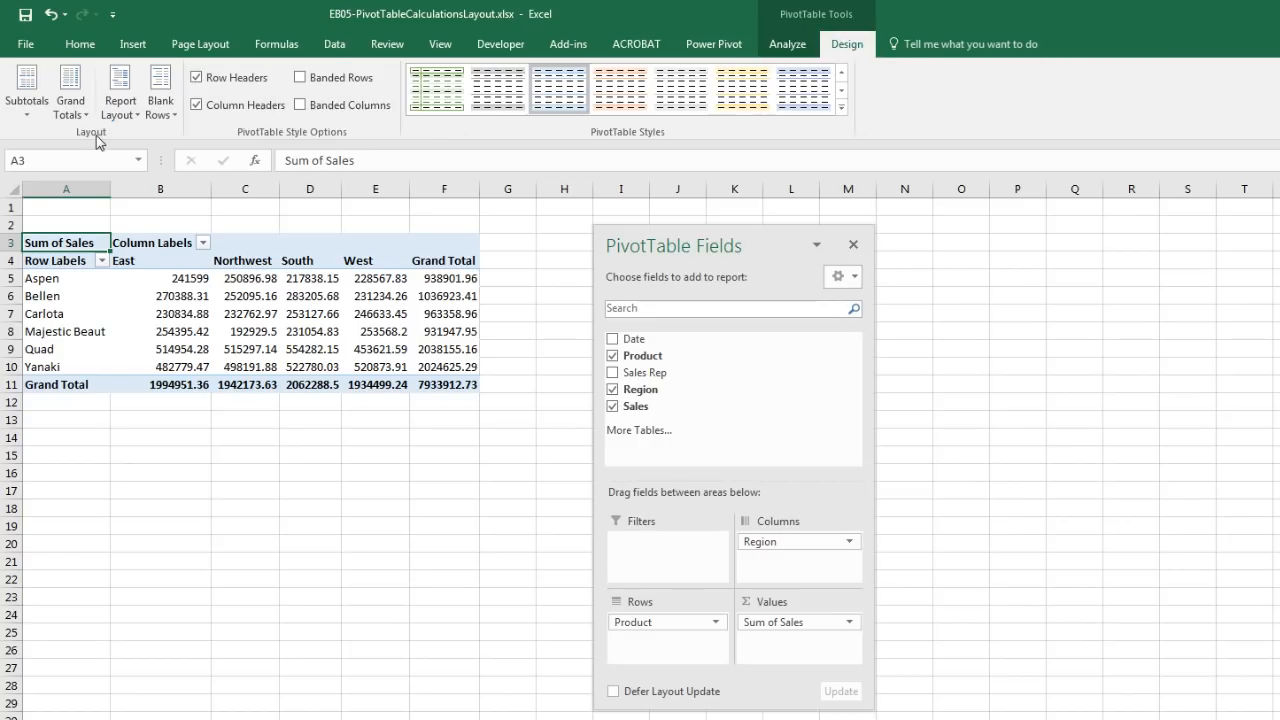
{"action": "left_click", "coordinate": [119, 106]}
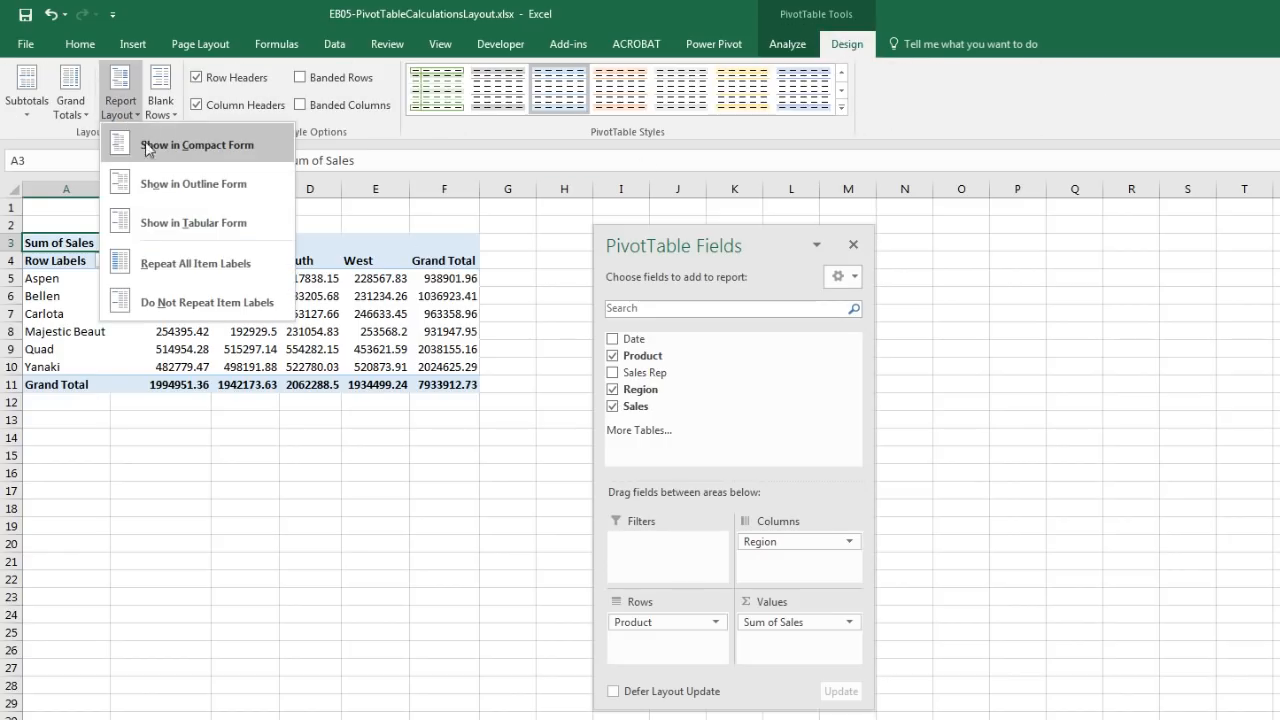
{"action": "left_click", "coordinate": [181, 223]}
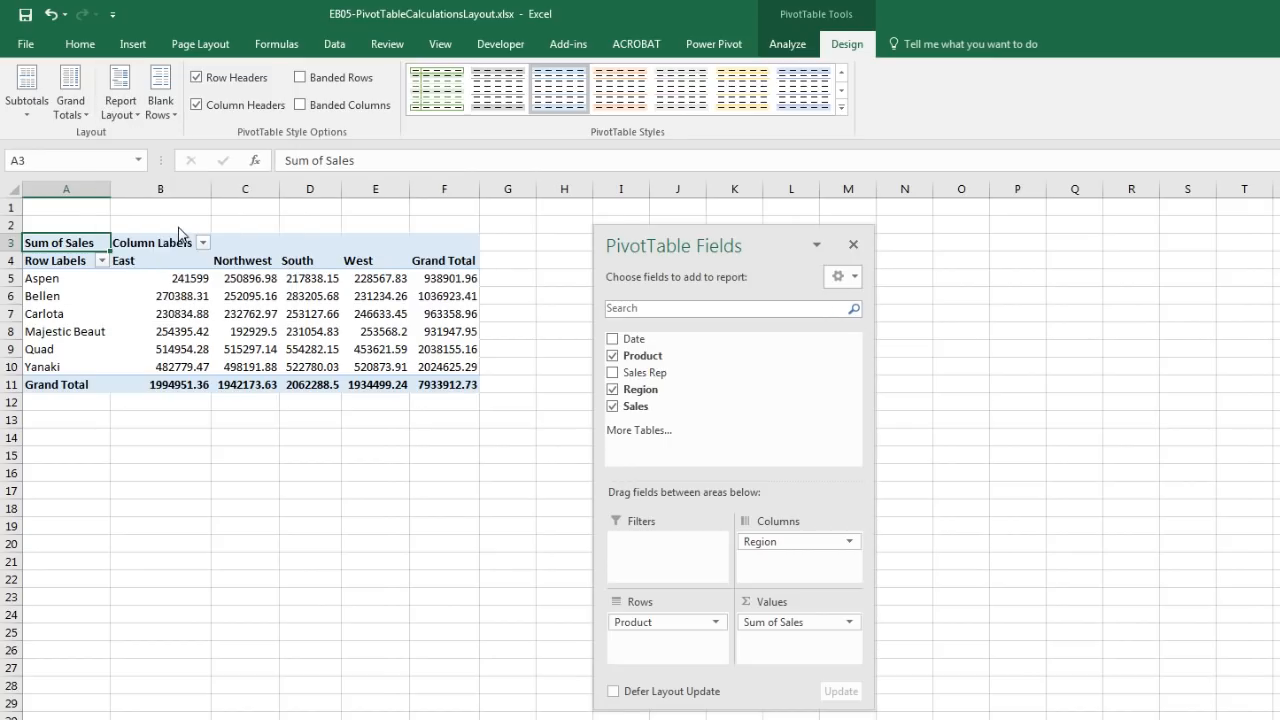
- Apply the Currency number format with two decimals and a $ symbol to the Sum of Sales values
{"action": "left_click", "coordinate": [148, 277]}
{"action": "left_click", "coordinate": [262, 297]}
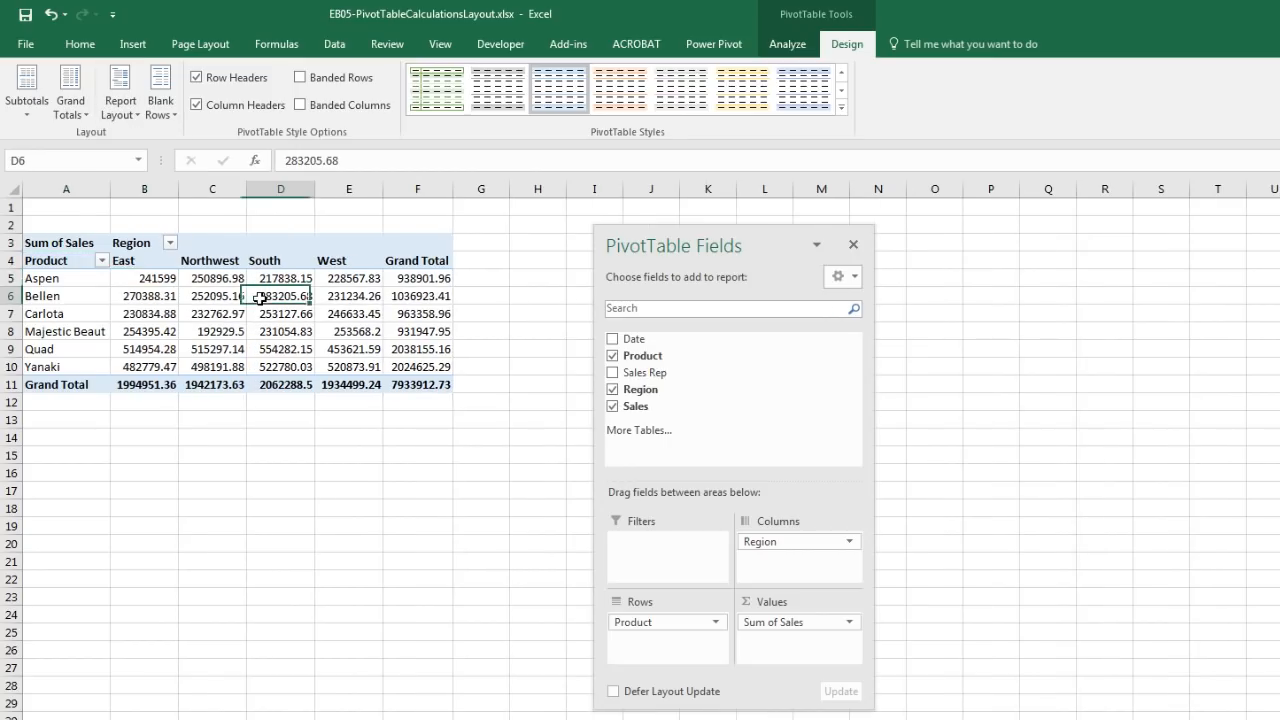
{"action": "left_click", "coordinate": [273, 313]}
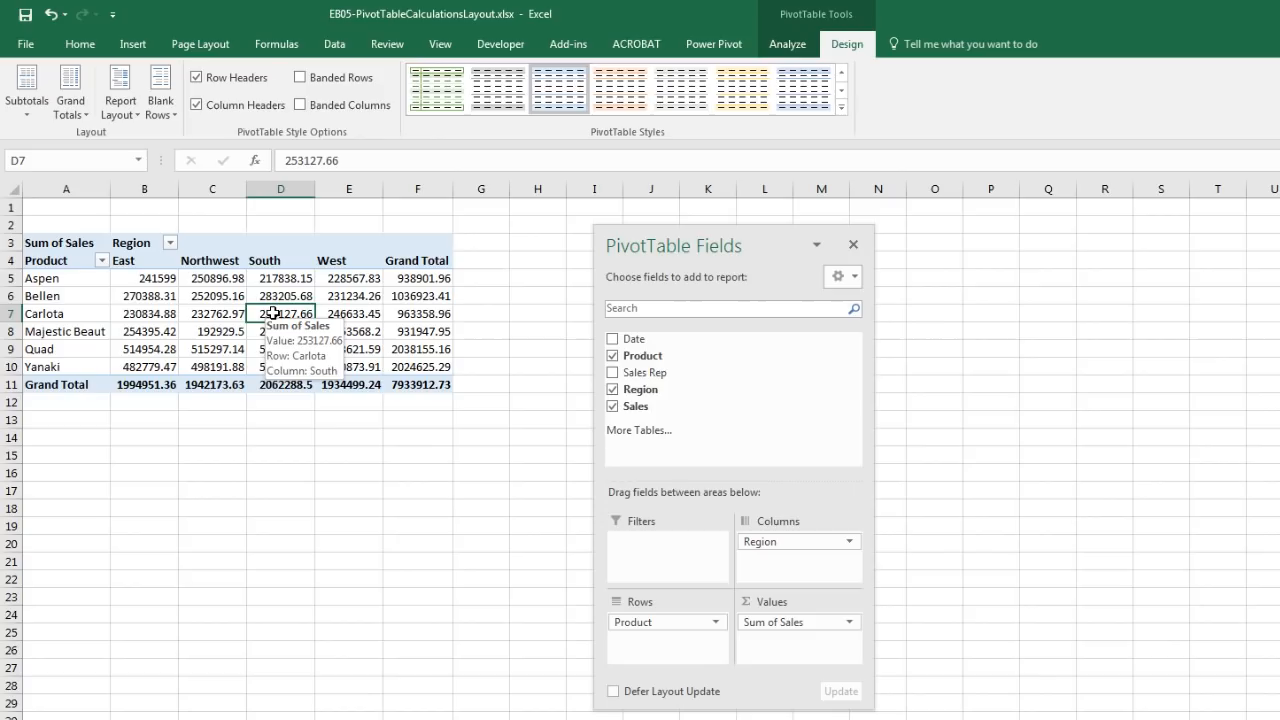
{"action": "right_click", "coordinate": [273, 313]}
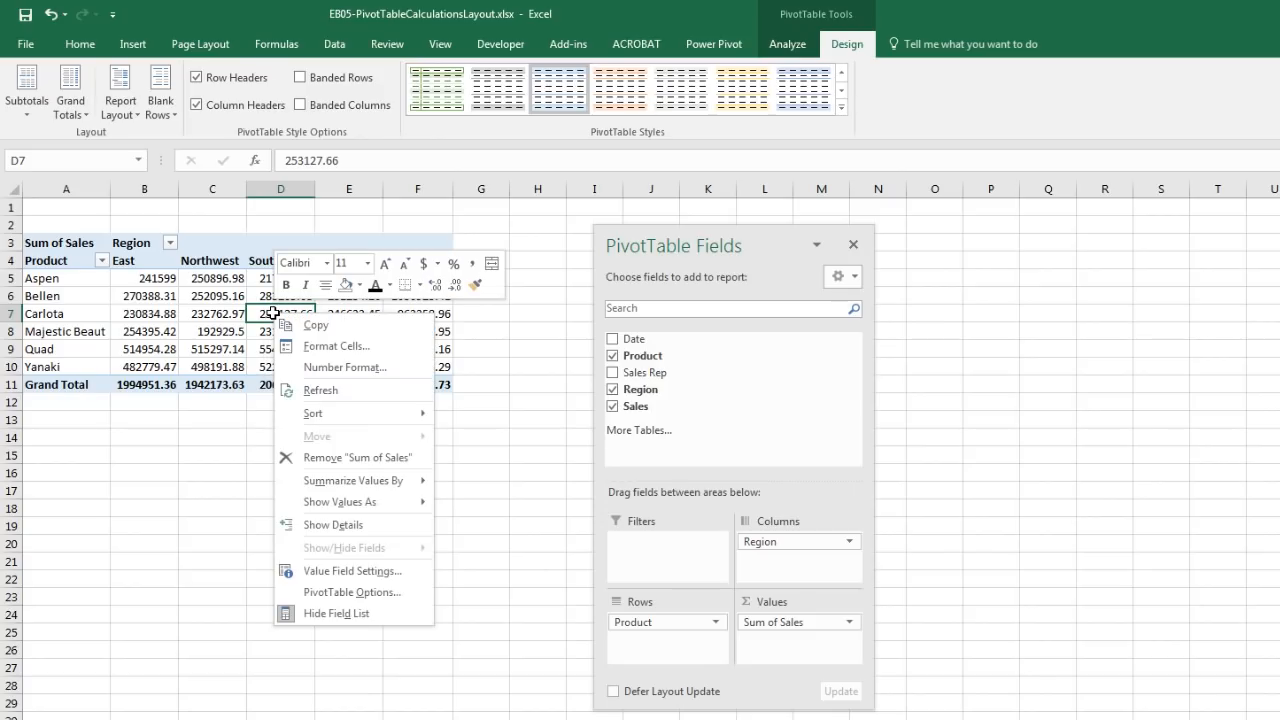
{"action": "left_click", "coordinate": [303, 368]}
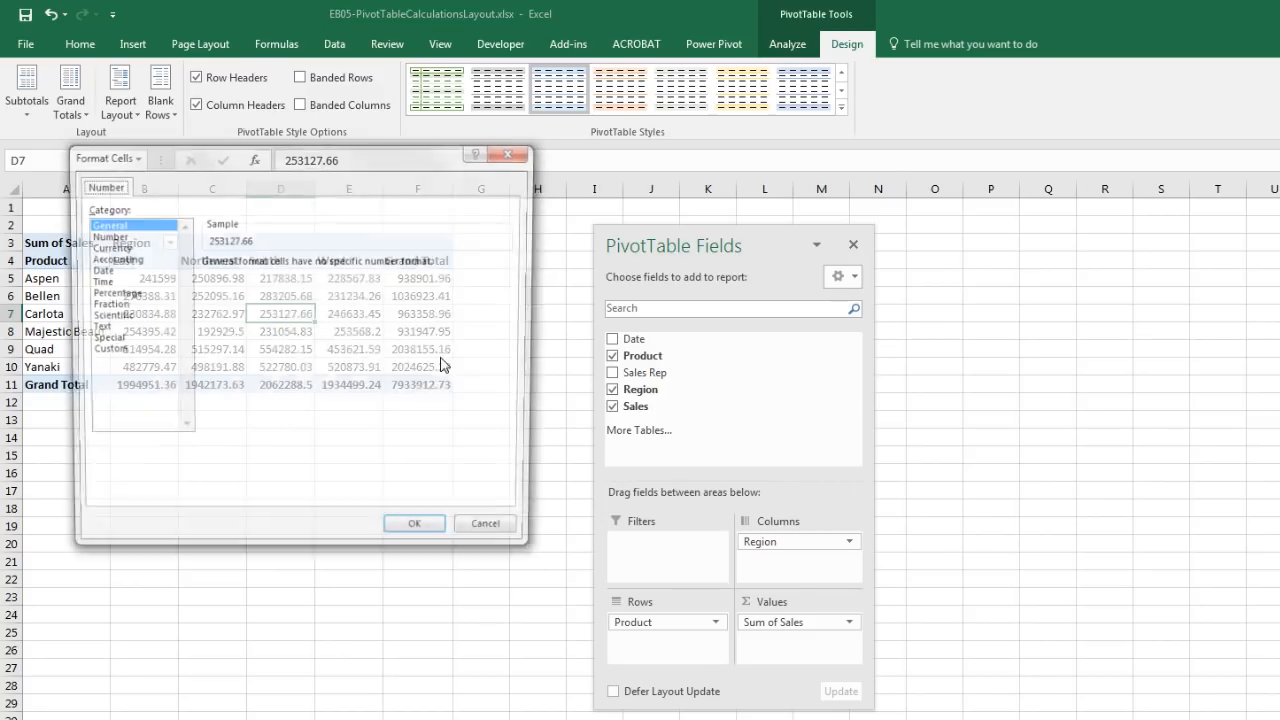
{"action": "left_click", "coordinate": [106, 248]}
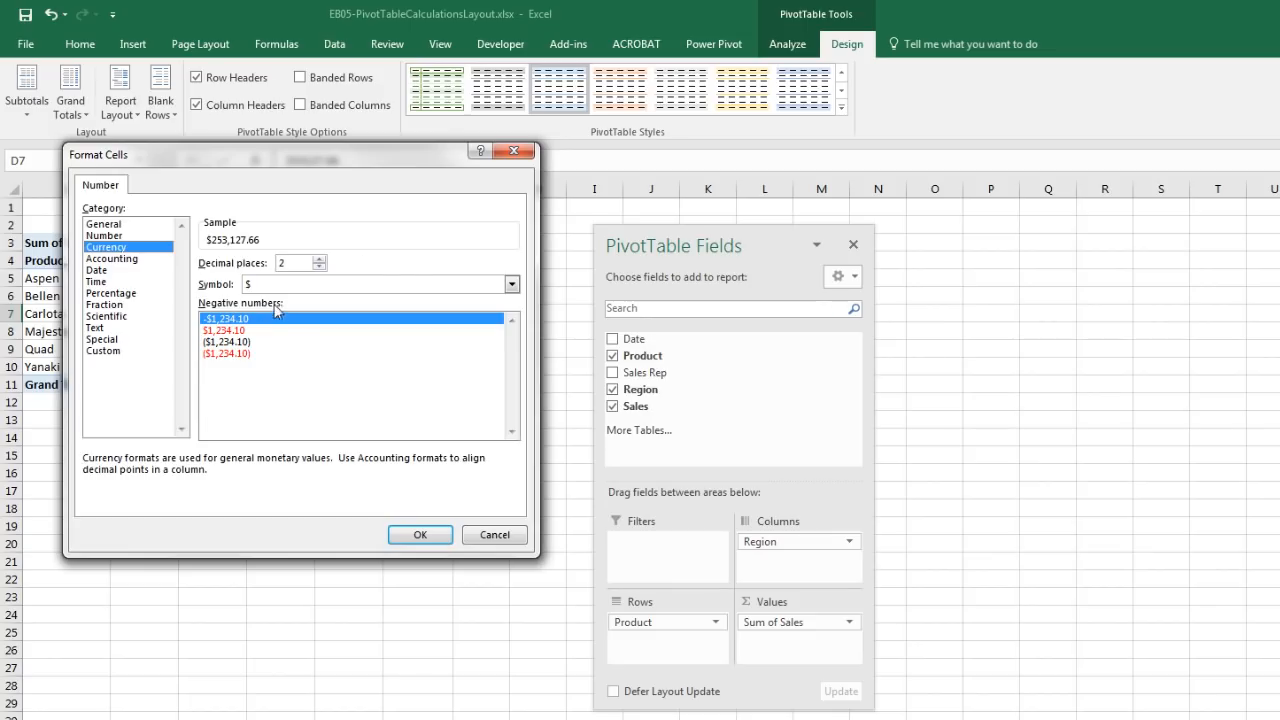
{"action": "left_click", "coordinate": [419, 536]}
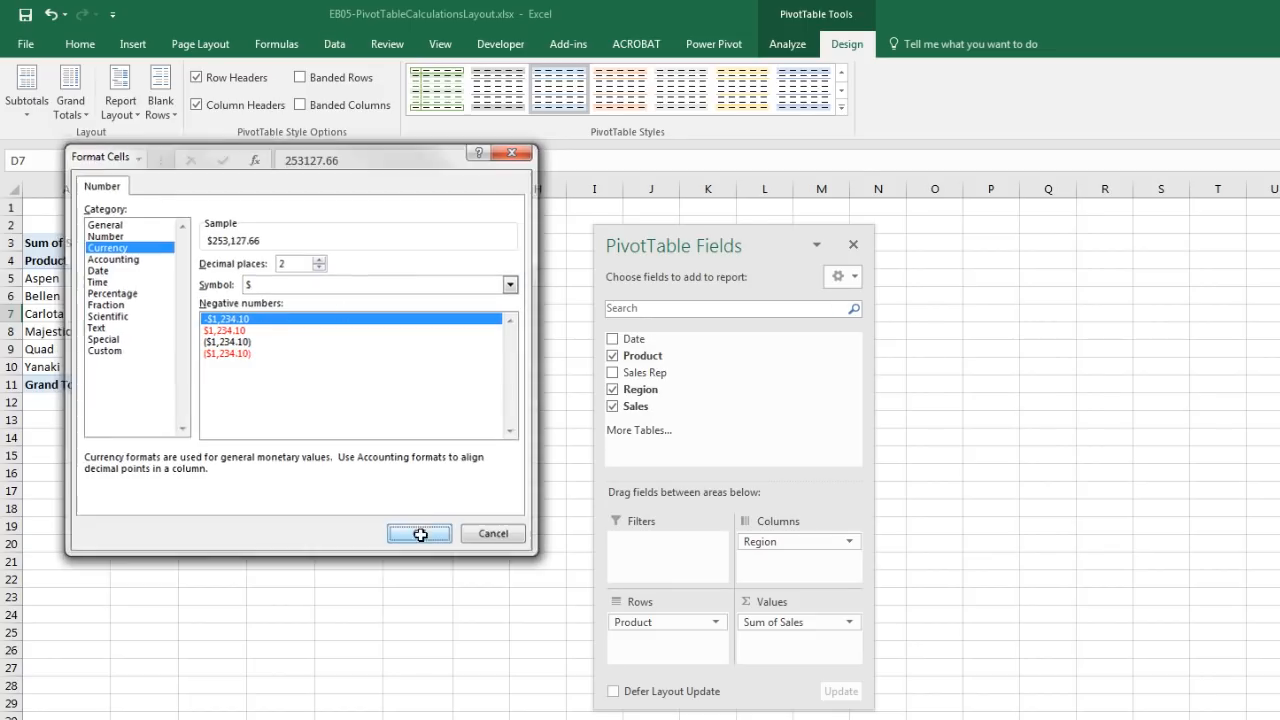
- Widen columns A through F together so the currency amounts and grand totals fit in their cells
{"action": "scroll", "coordinate": [430, 514], "scroll_direction": "up", "scroll_amount": 4, "text": "ctrl"}
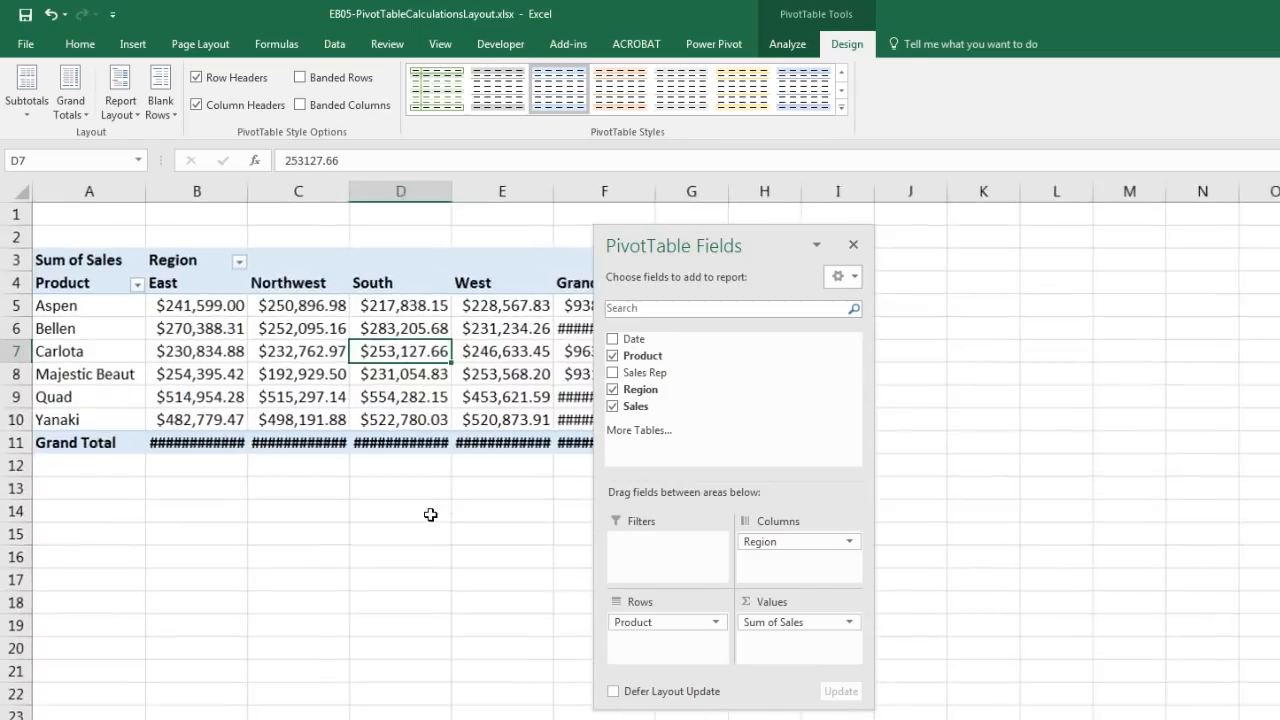
{"action": "left_click_drag", "start_coordinate": [726, 249], "coordinate": [1032, 299]}
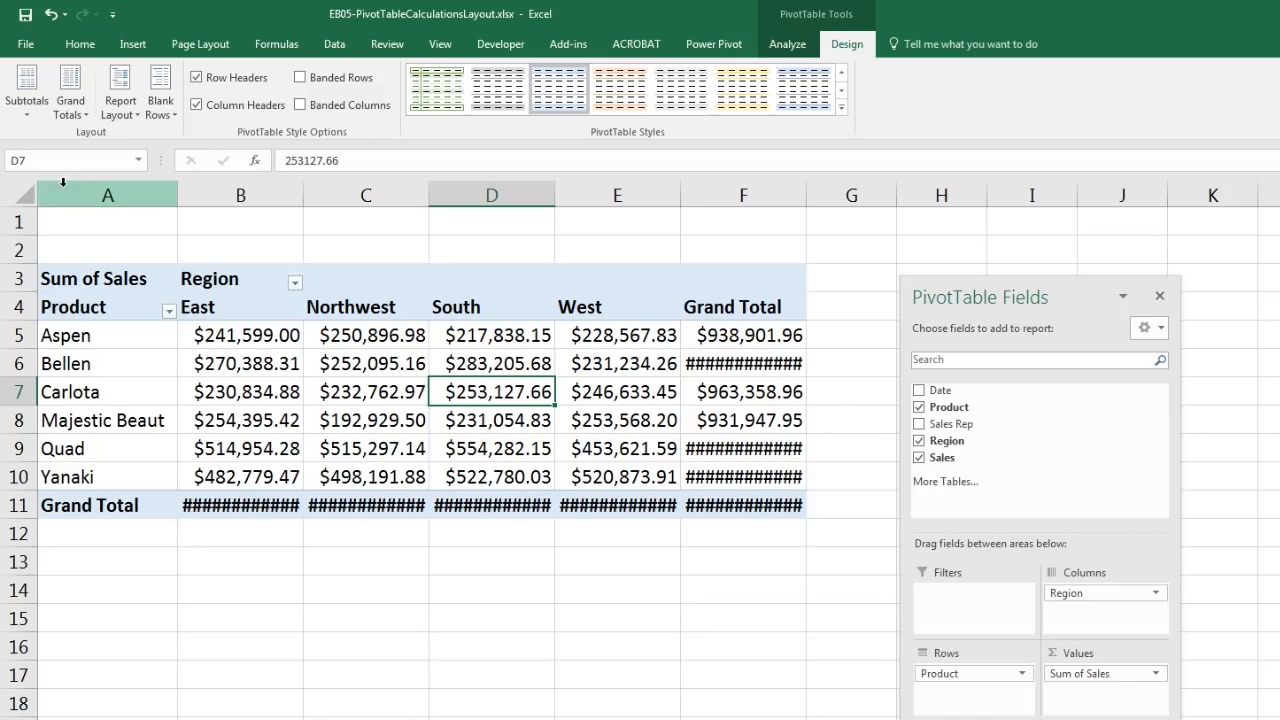
{"action": "left_click", "coordinate": [97, 190]}
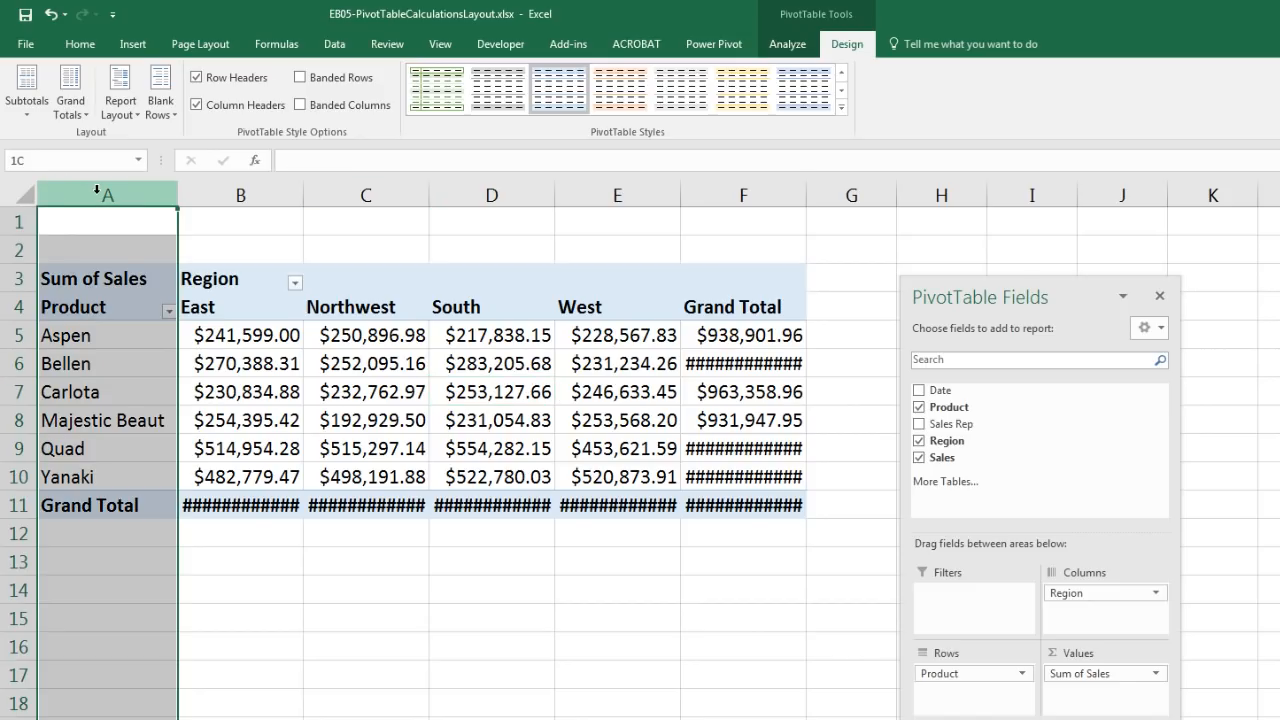
{"action": "left_click_drag", "start_coordinate": [97, 190], "coordinate": [722, 195]}
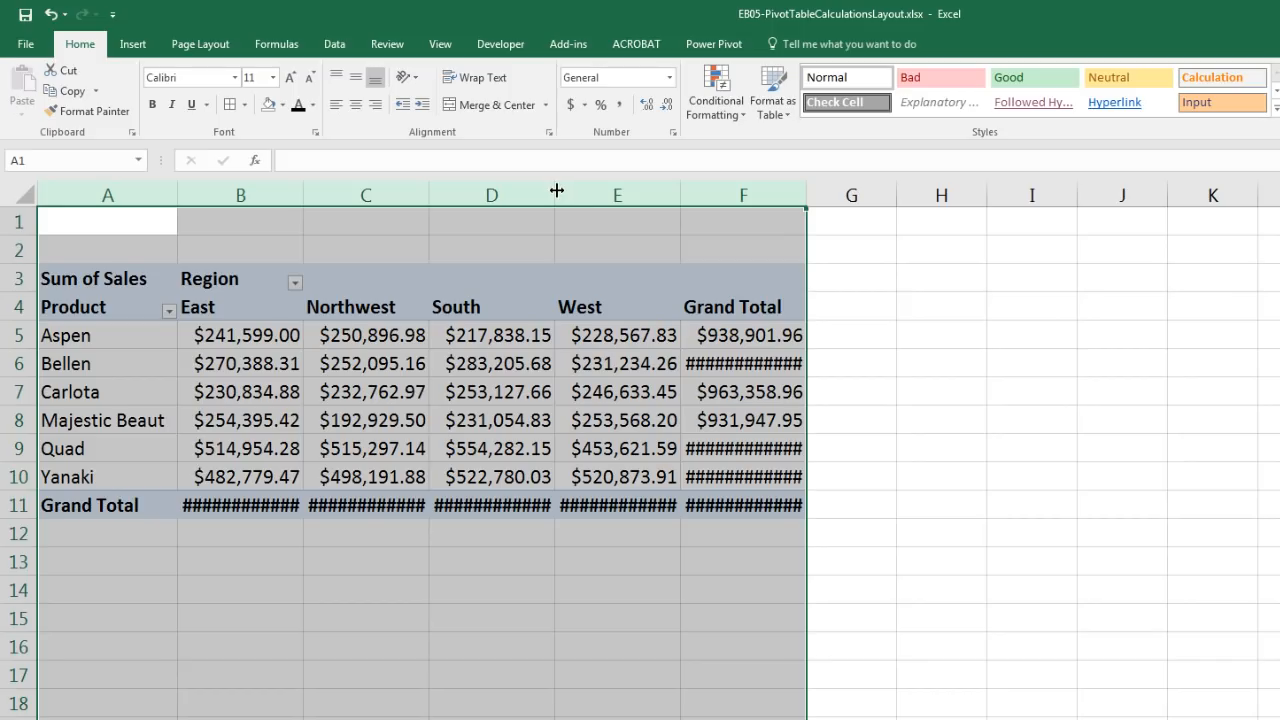
{"action": "left_click_drag", "start_coordinate": [556, 190], "coordinate": [585, 189]}
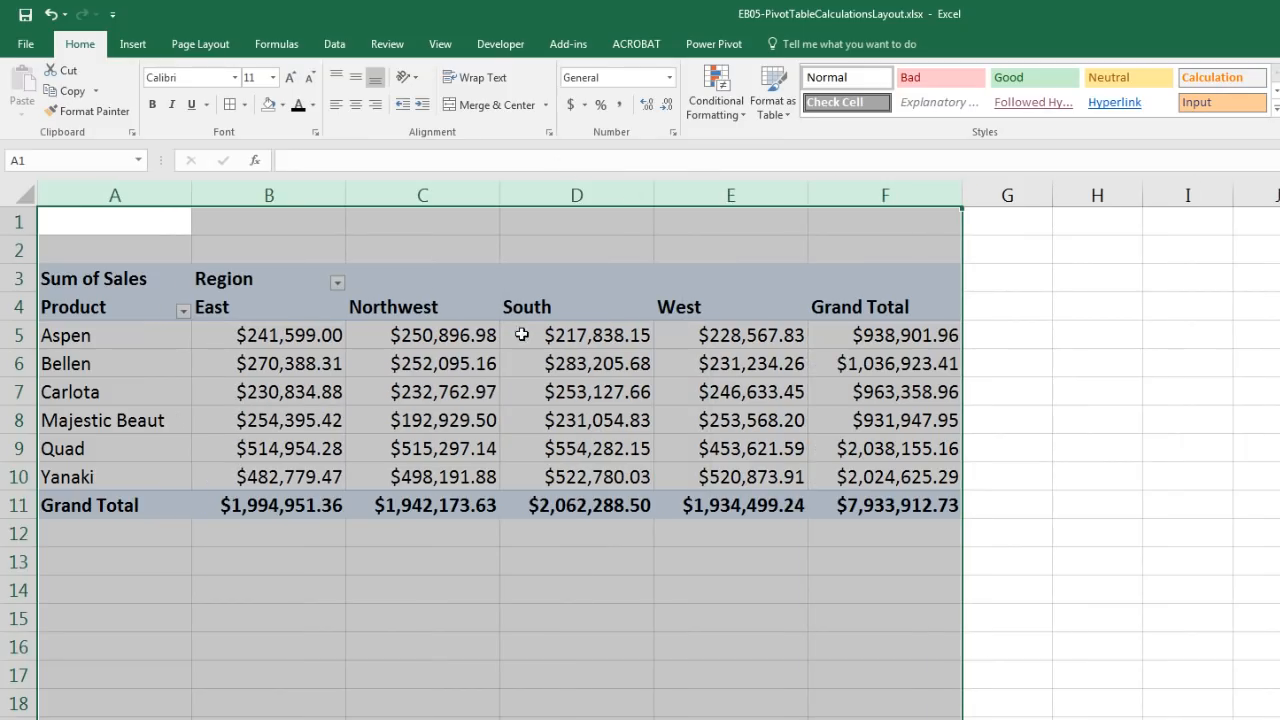
- Apply a Medium PivotTable style with solid blue header rows to the product and region report
{"action": "left_click", "coordinate": [403, 372]}
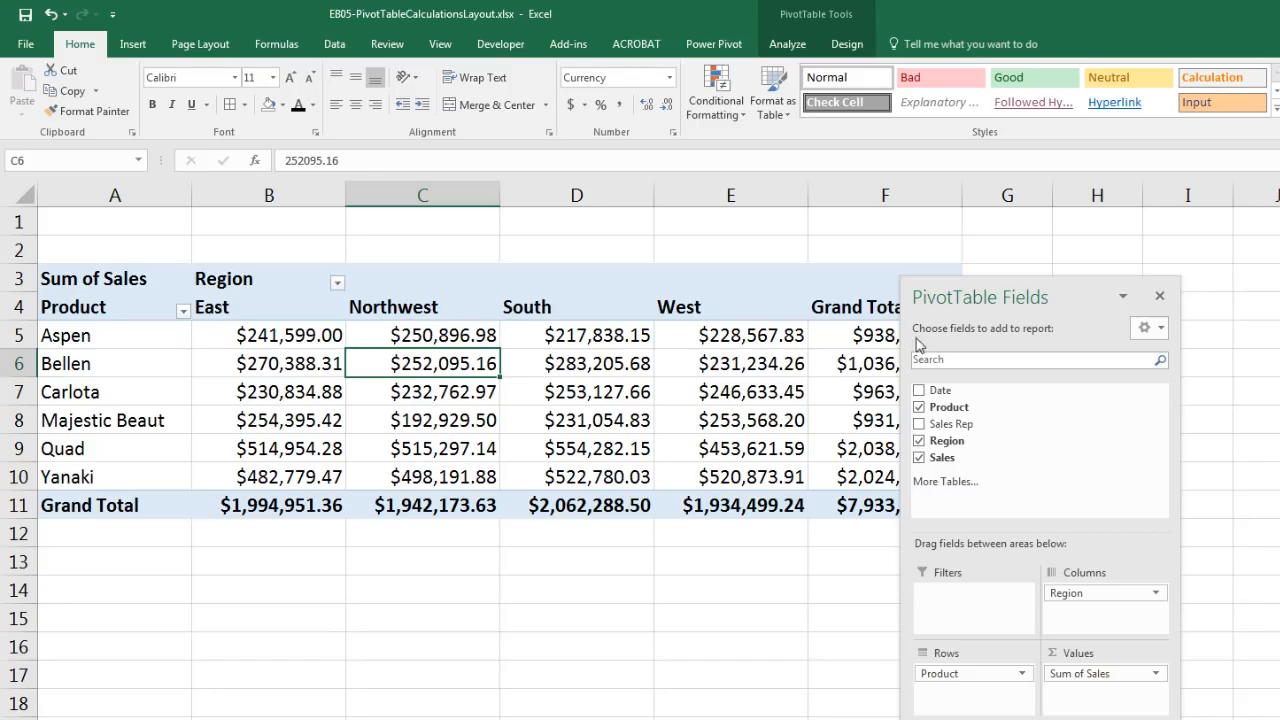
{"action": "left_click_drag", "start_coordinate": [966, 294], "coordinate": [1183, 294]}
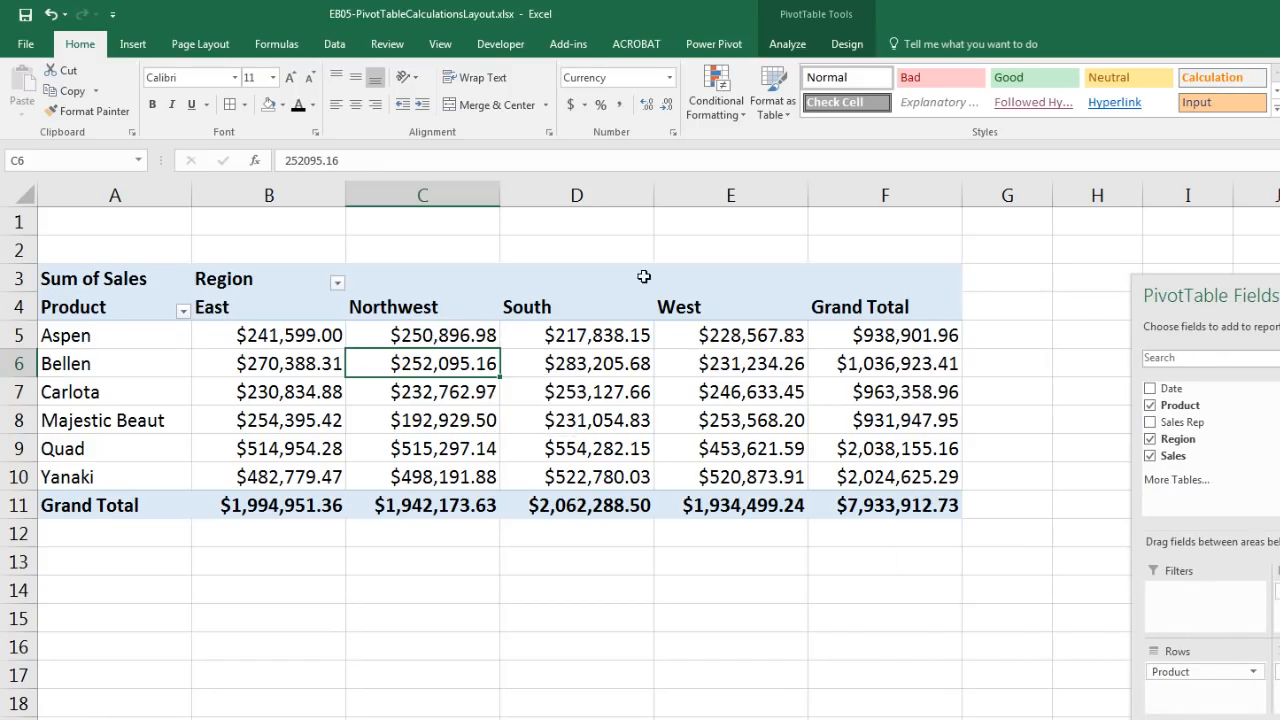
{"action": "left_click", "coordinate": [847, 44]}
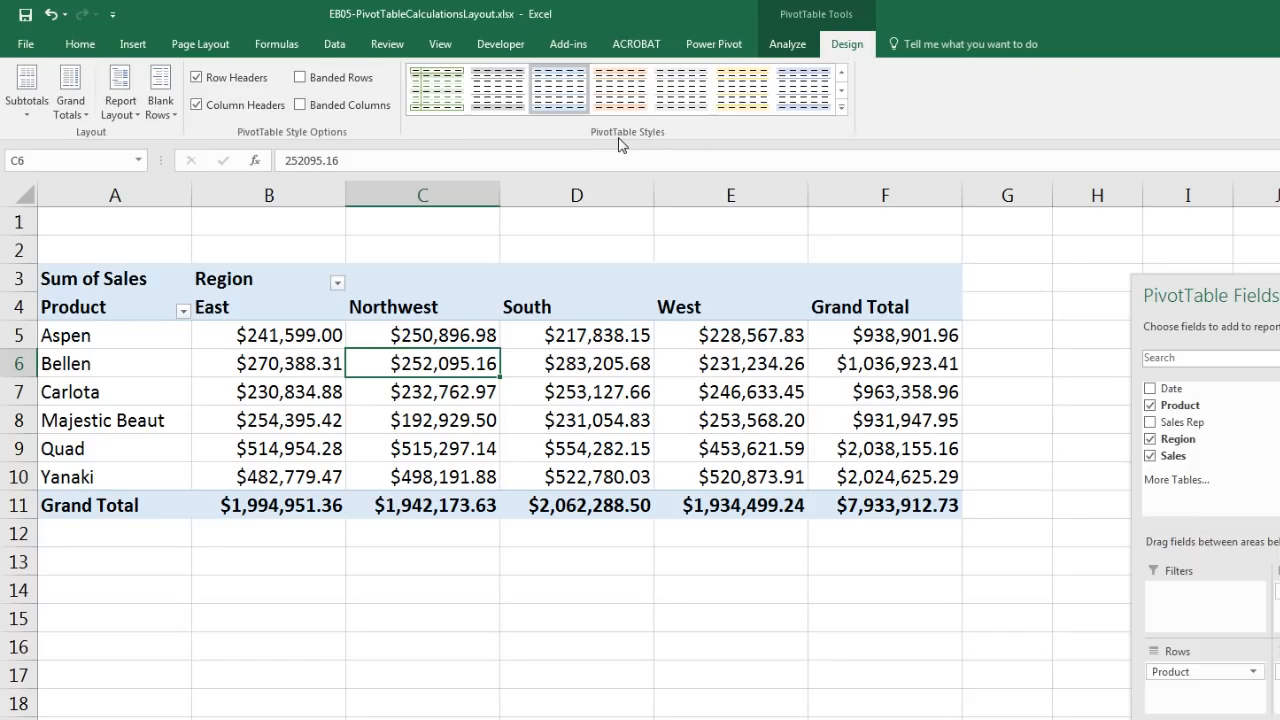
{"action": "left_click", "coordinate": [841, 112]}
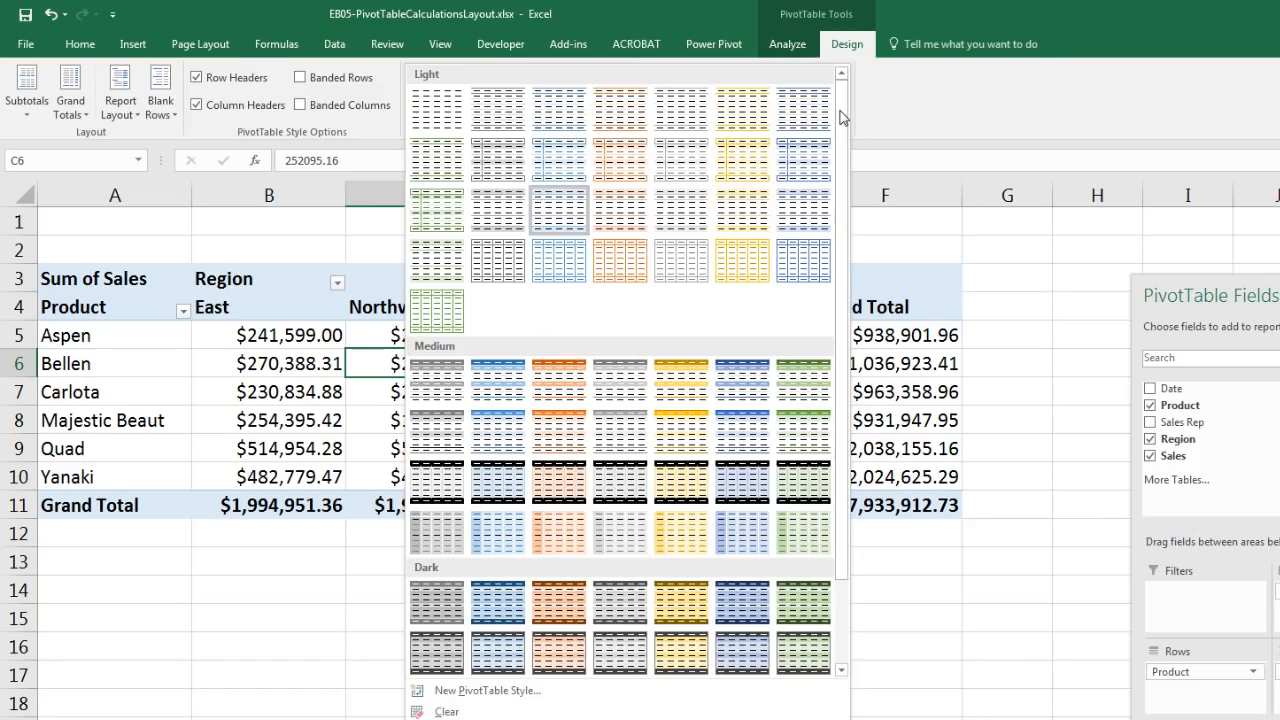
{"action": "left_click", "coordinate": [752, 427]}
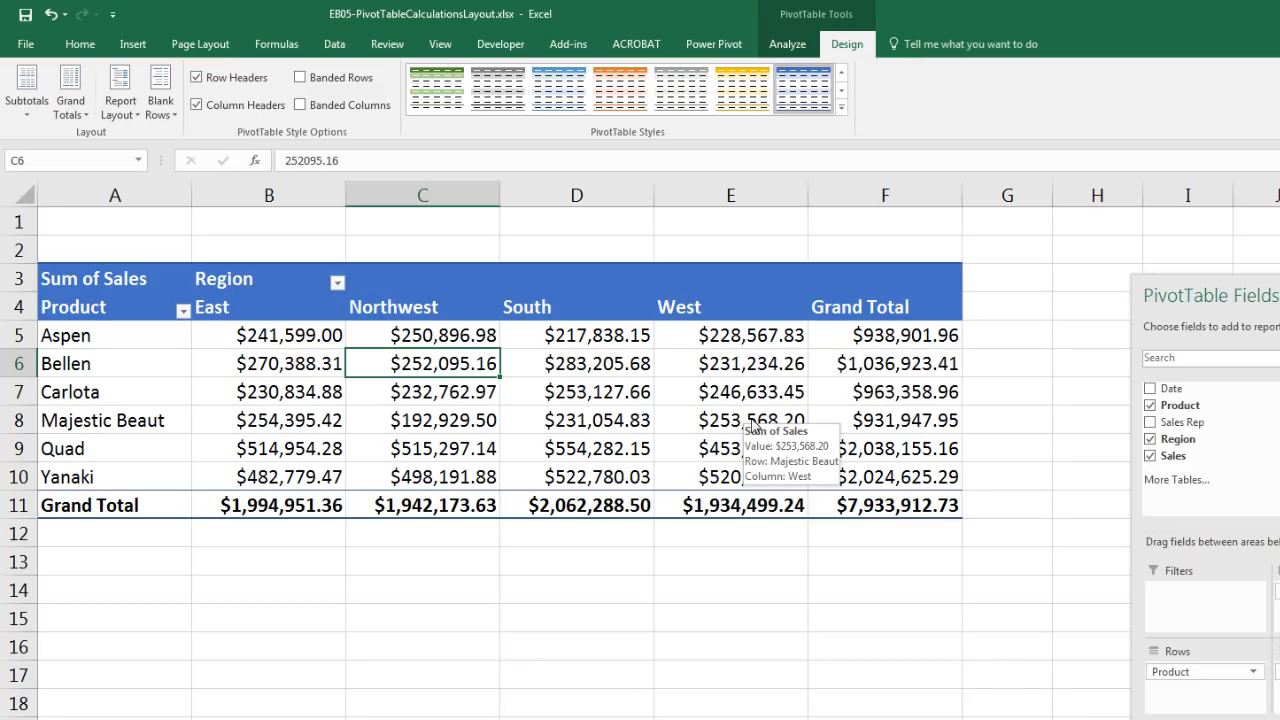
- Move the PivotTable Fields pane nearer to the report and add Sales Rep as a report filter
{"action": "left_click", "coordinate": [581, 392]}
{"action": "left_click", "coordinate": [733, 450]}
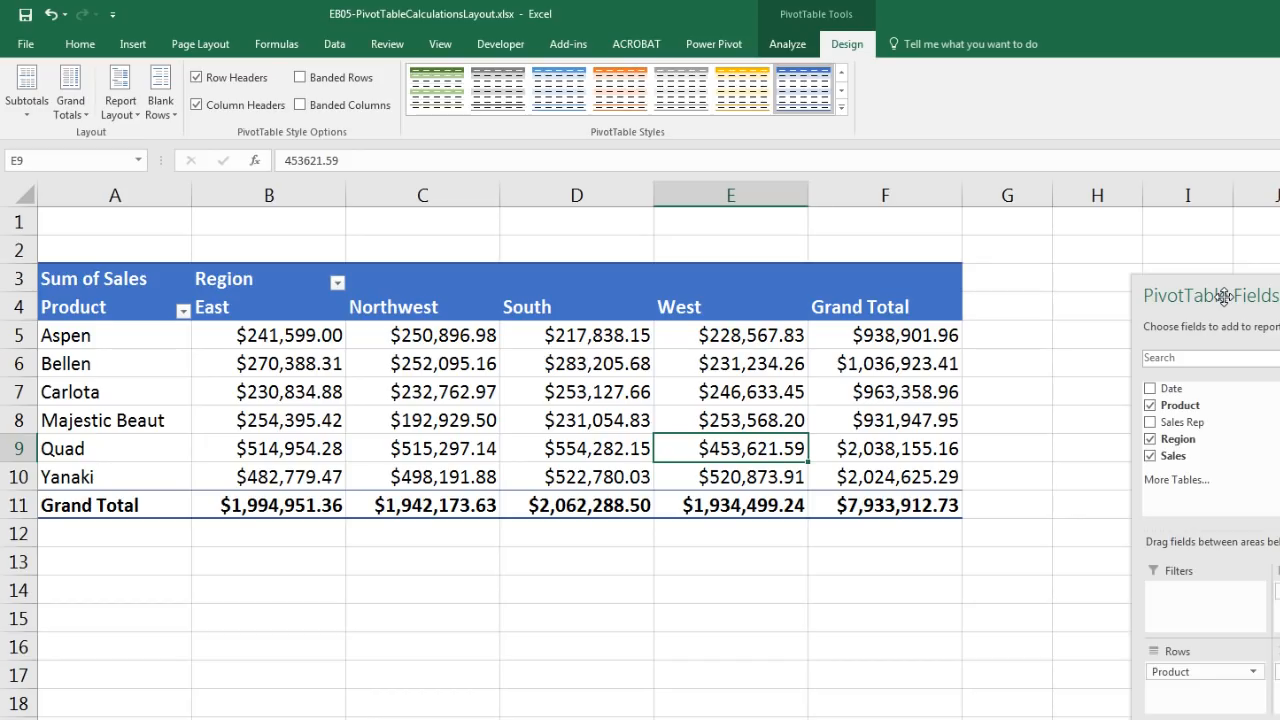
{"action": "left_click_drag", "start_coordinate": [1218, 296], "coordinate": [1142, 248]}
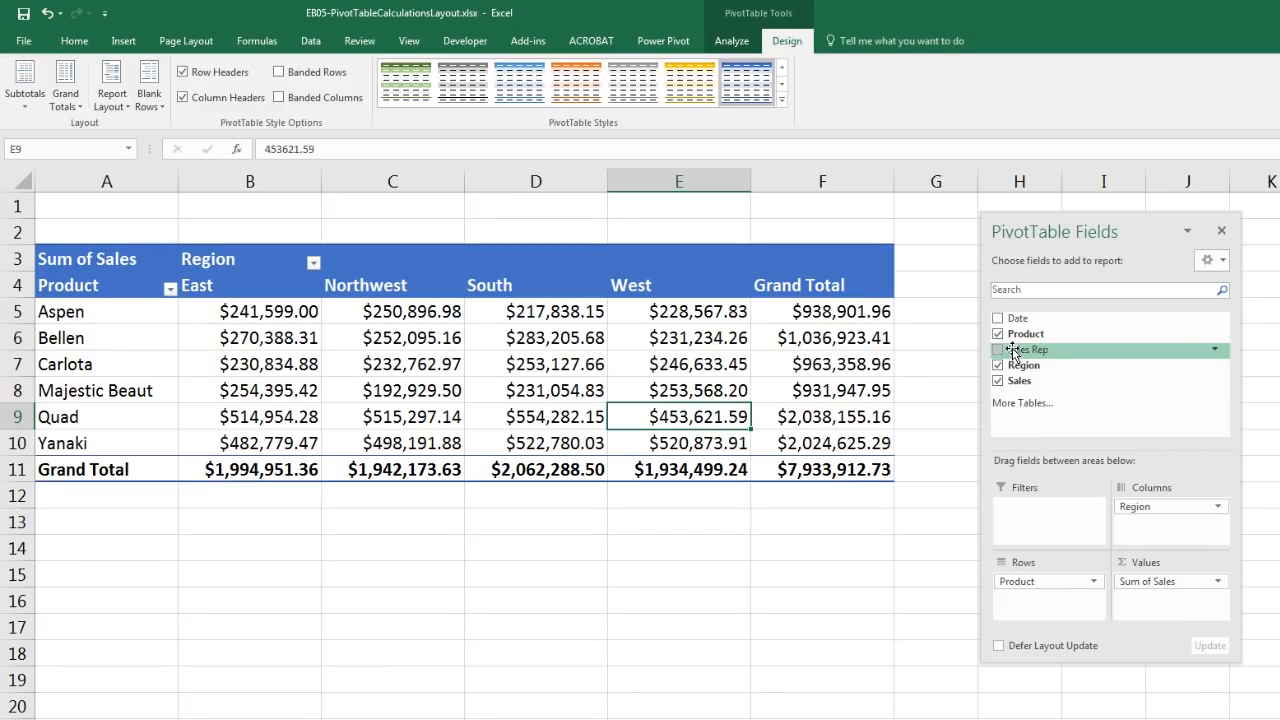
{"action": "left_click_drag", "start_coordinate": [1075, 372], "coordinate": [1045, 512]}
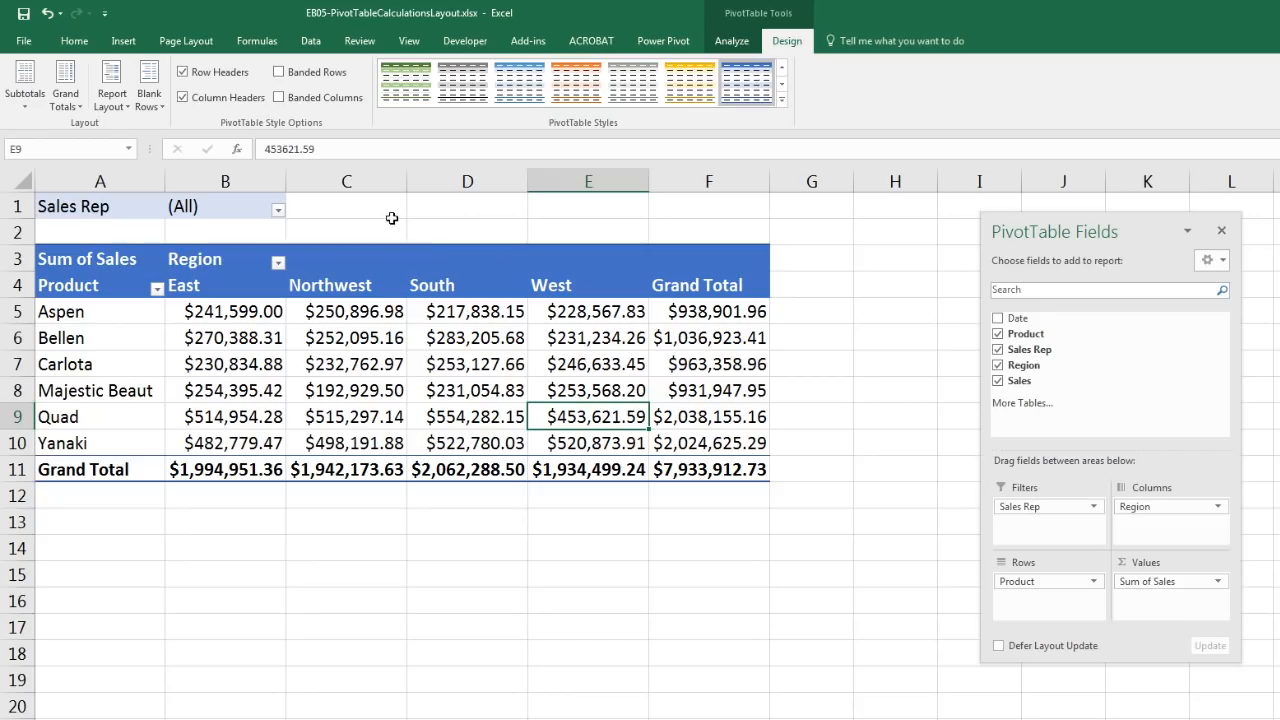
- Filter the report to the third sales rep listed and remove Sales Rep from the report filters
{"action": "left_click", "coordinate": [278, 212]}
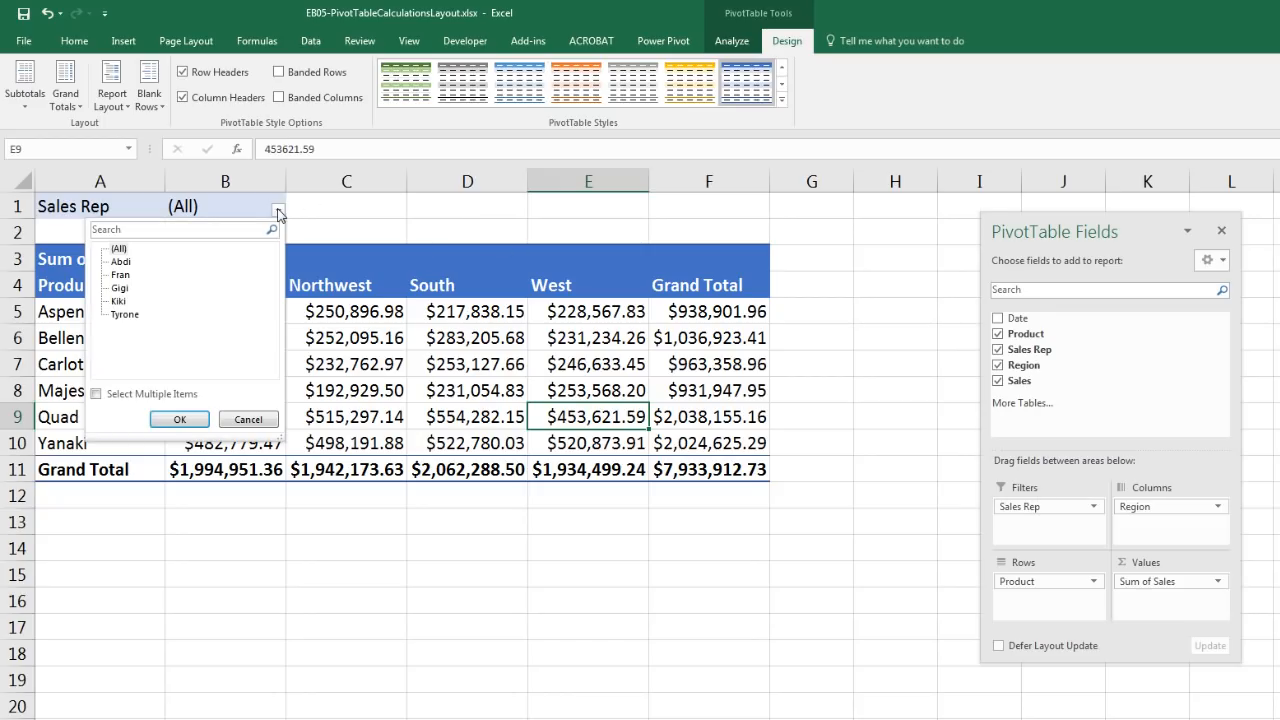
{"action": "left_click", "coordinate": [119, 288]}
{"action": "left_click", "coordinate": [180, 420]}
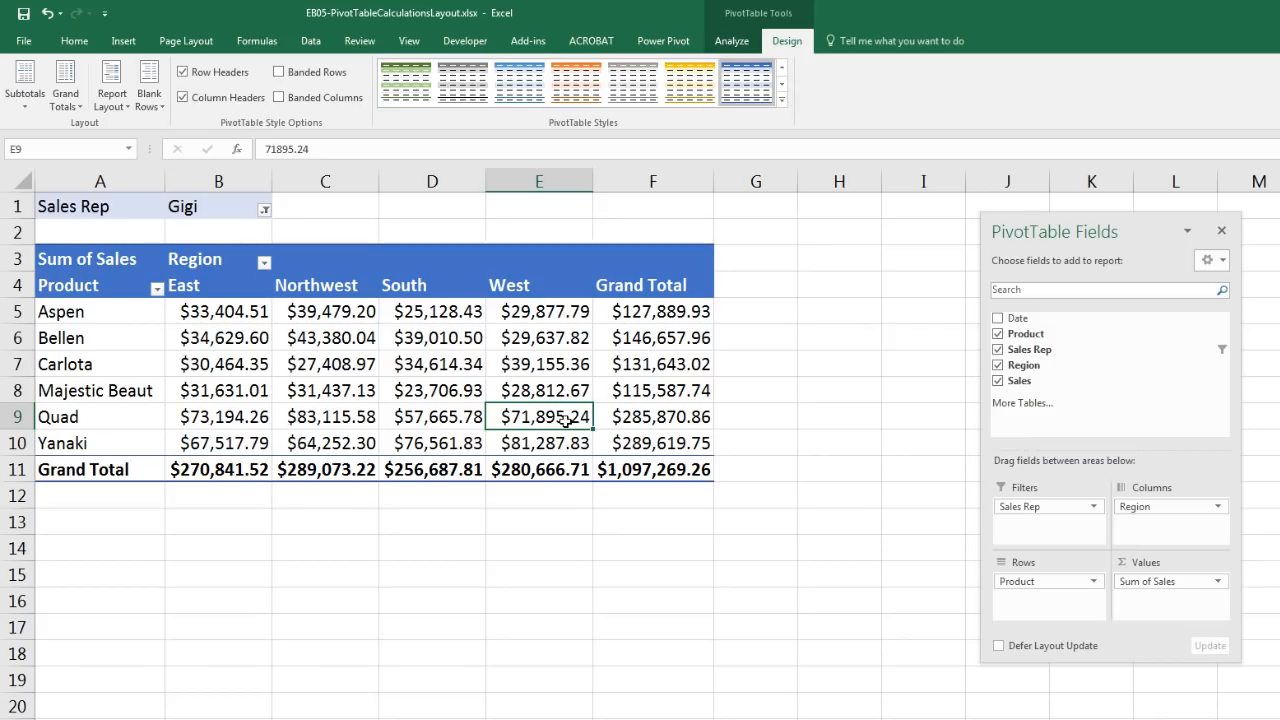
{"action": "mouse_move", "coordinate": [530, 418]}
{"action": "left_click_drag", "start_coordinate": [851, 516], "coordinate": [795, 546]}
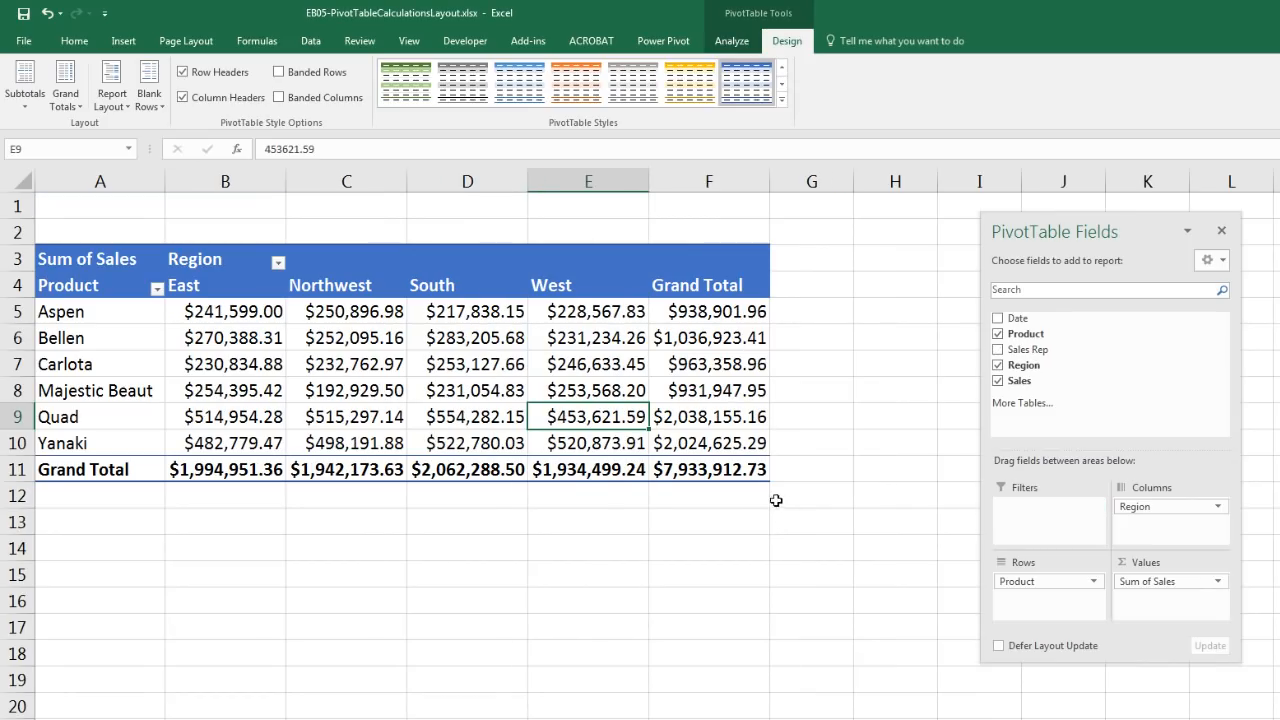
- Insert a Sales Rep slicer beside the PivotTable and use it to filter the report to the third sales rep
{"action": "left_click", "coordinate": [500, 365]}
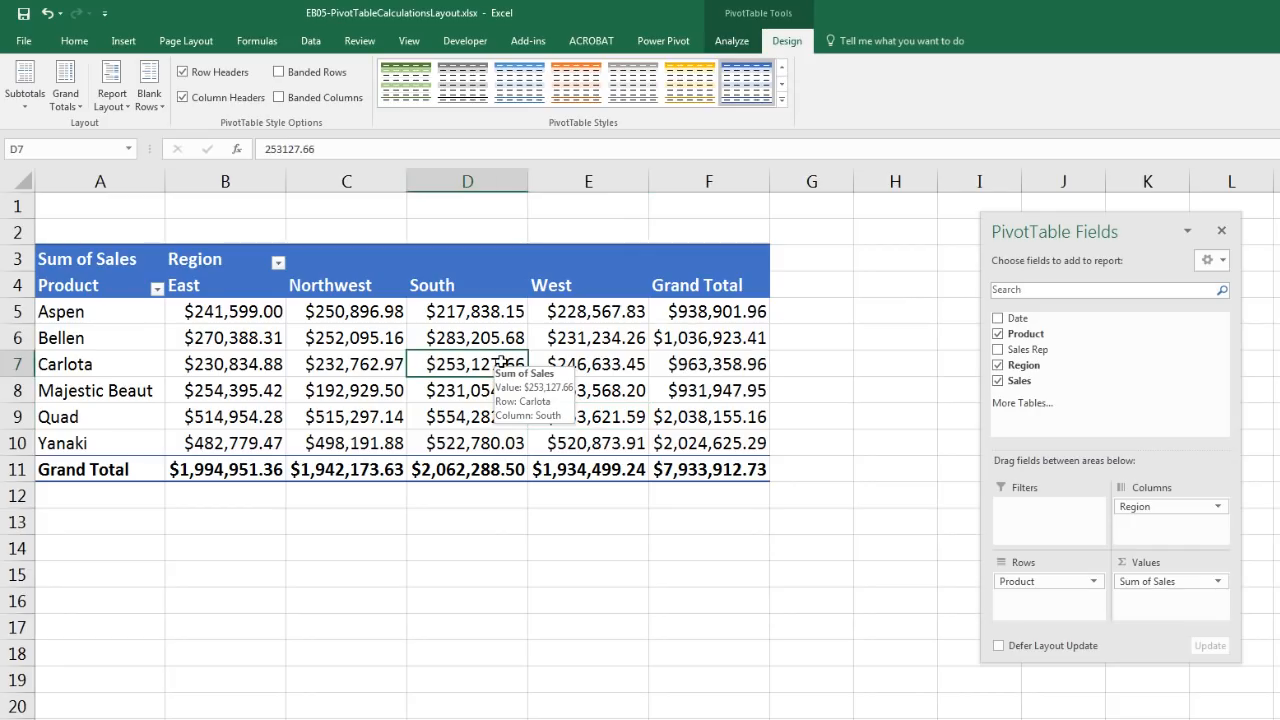
{"action": "left_click", "coordinate": [732, 42]}
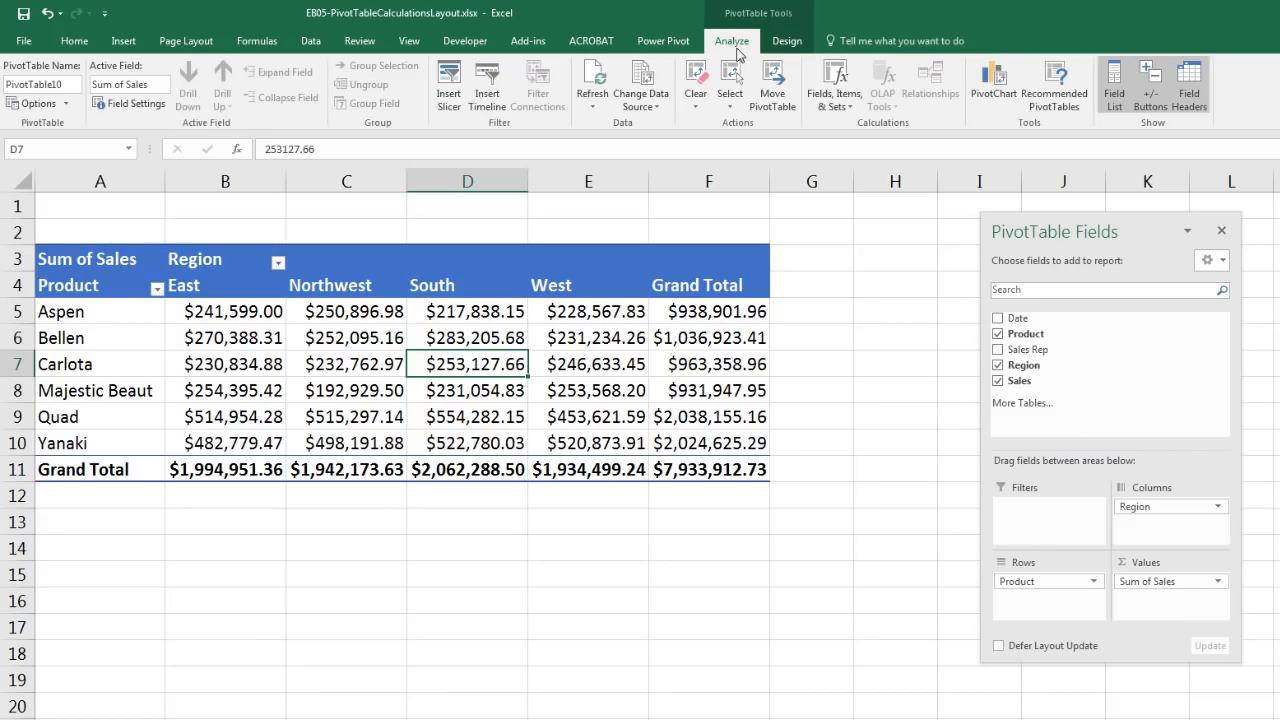
{"action": "left_click", "coordinate": [450, 88]}
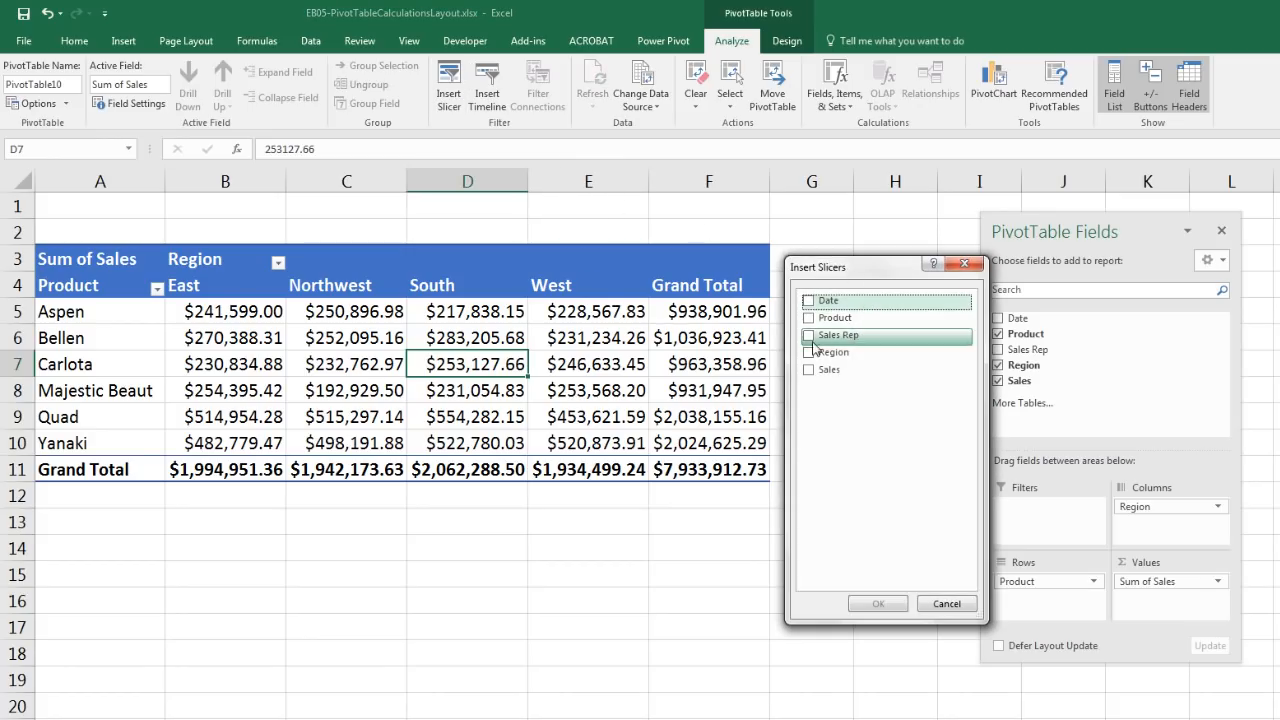
{"action": "left_click", "coordinate": [809, 340]}
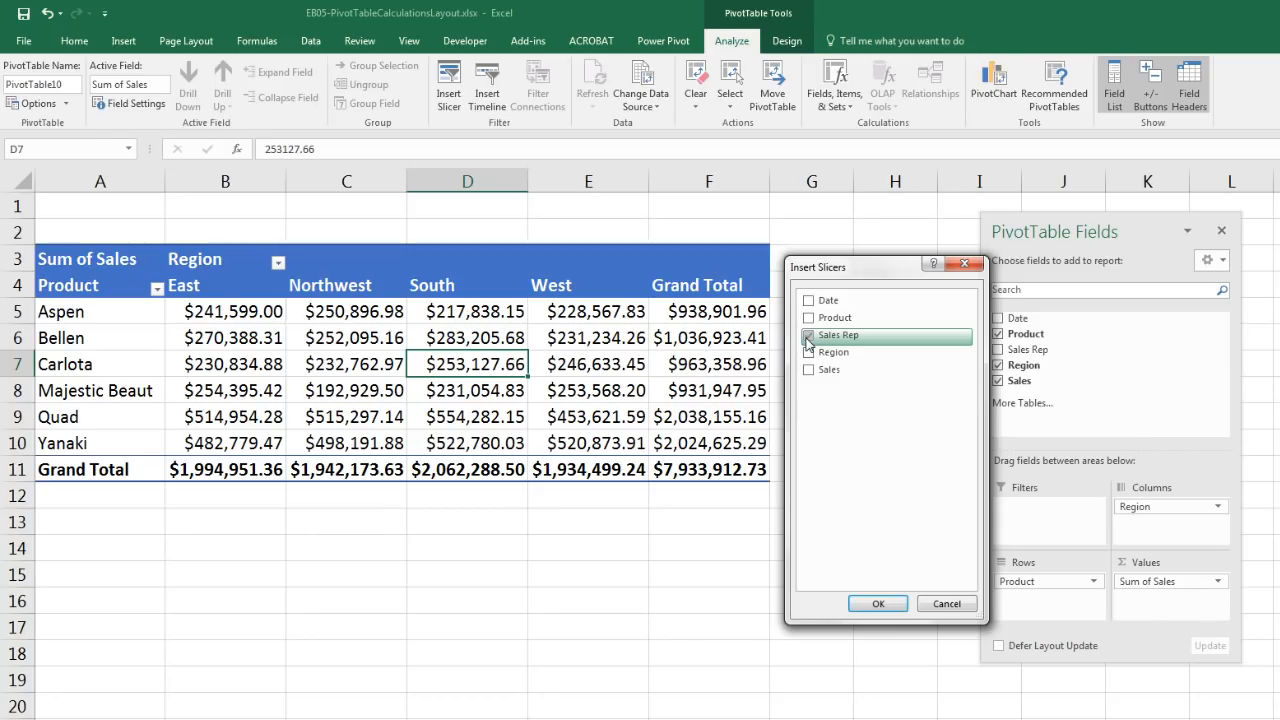
{"action": "left_click", "coordinate": [878, 604]}
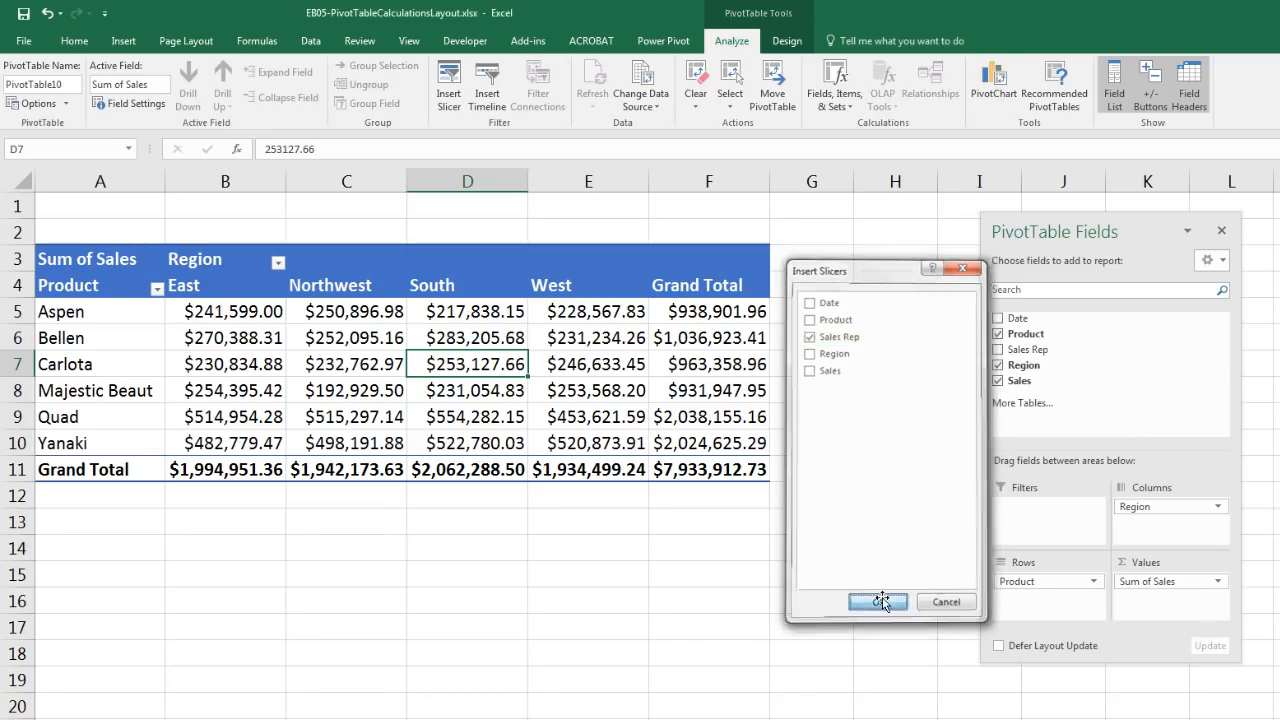
{"action": "left_click_drag", "start_coordinate": [776, 360], "coordinate": [880, 268]}
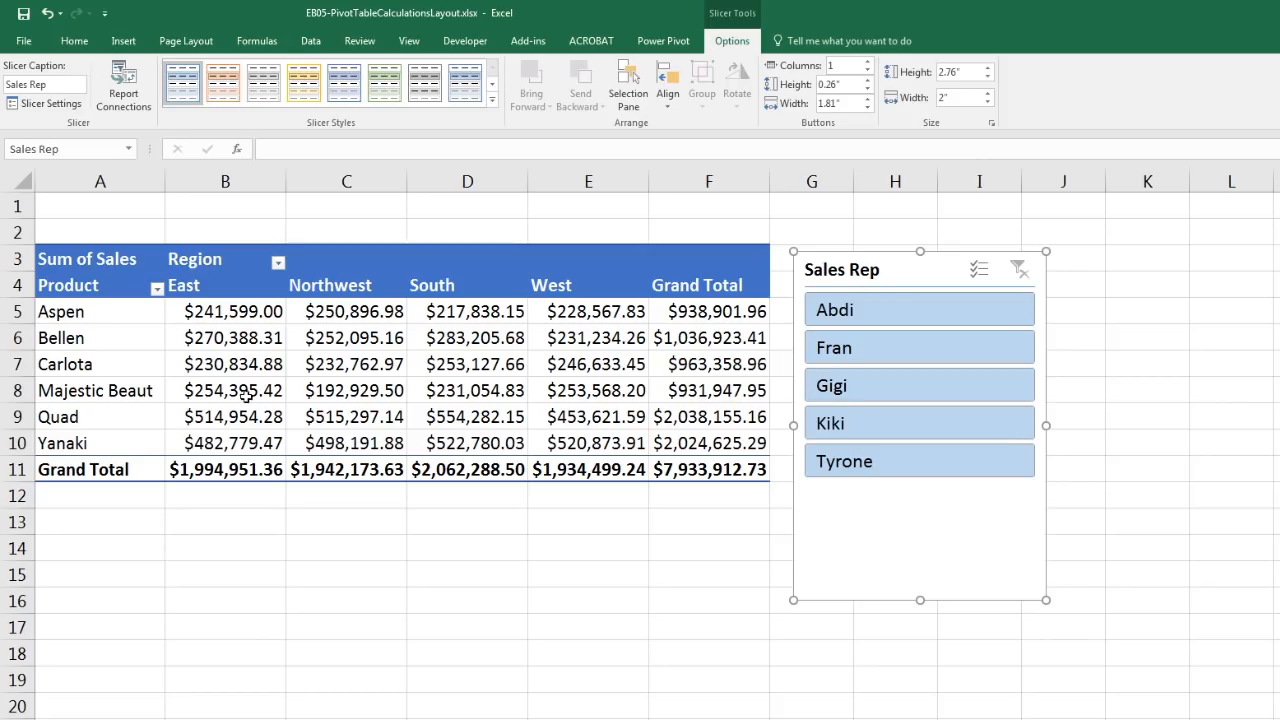
{"action": "left_click", "coordinate": [883, 393]}
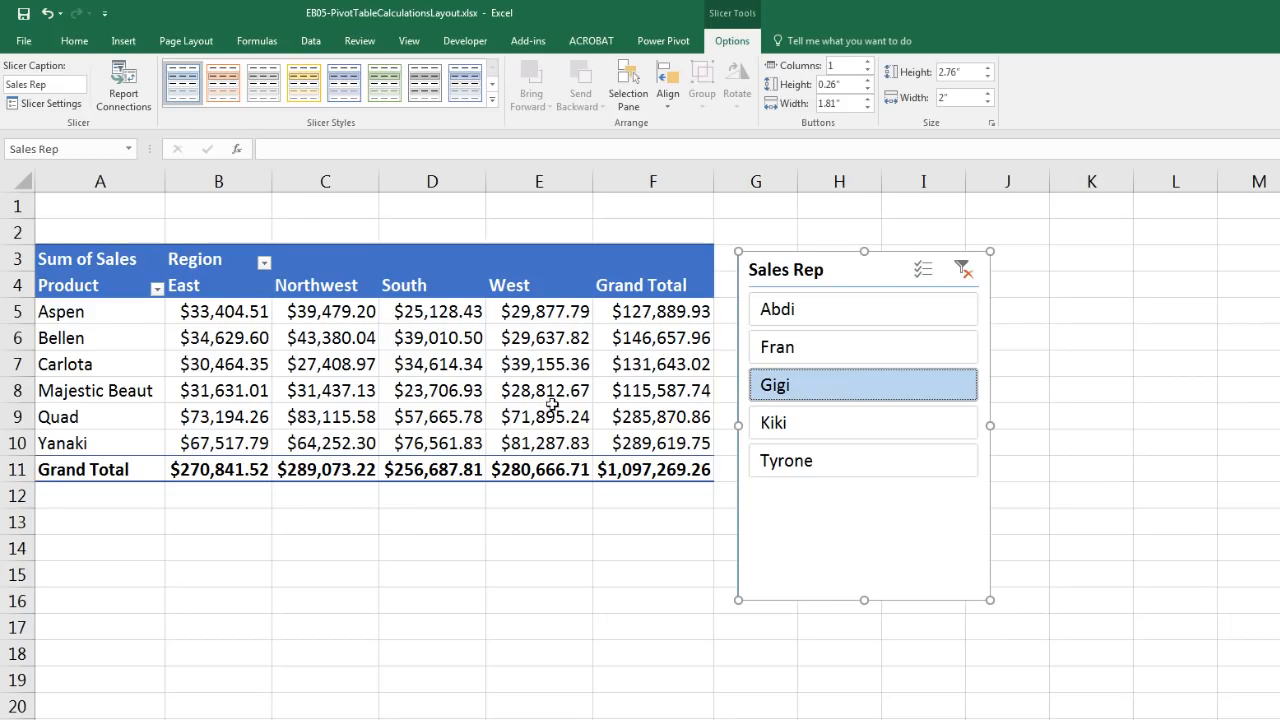
{"action": "left_click", "coordinate": [425, 392]}
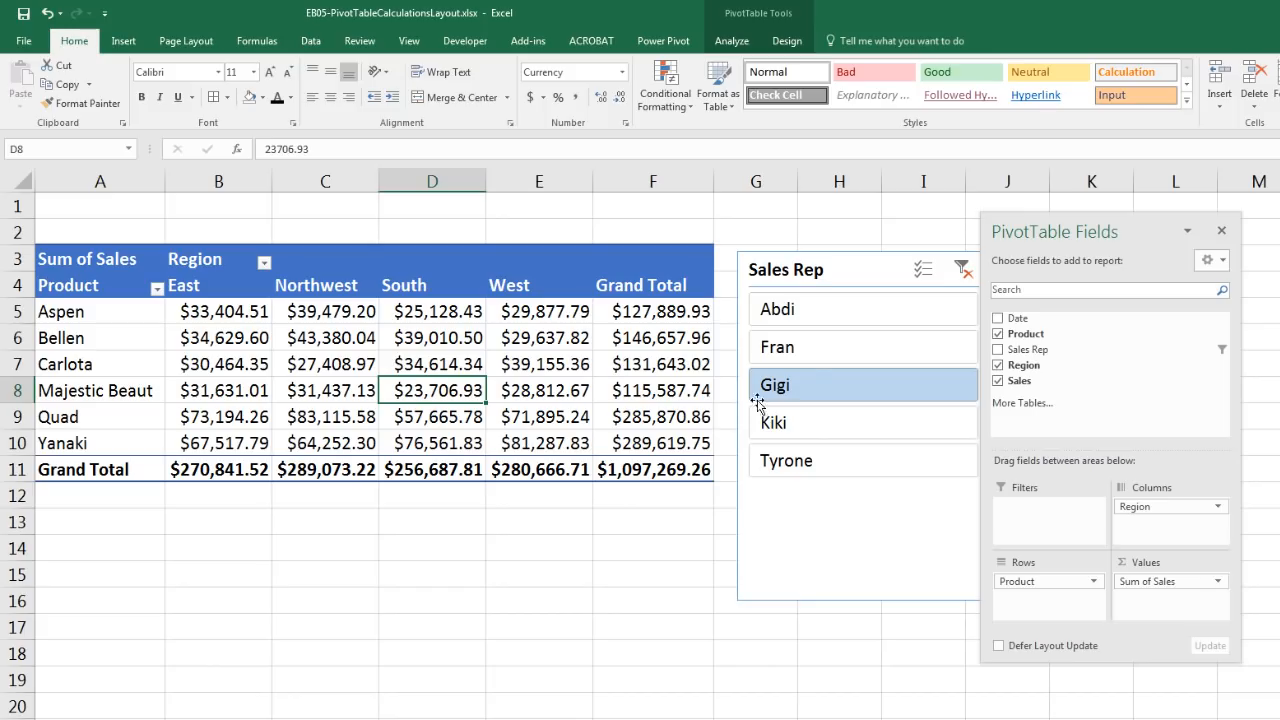
- Arrange the Sales Rep slicer's buttons in 5 columns and resize the slicer to 0.82" high by 4" wide
{"action": "left_click", "coordinate": [826, 271]}
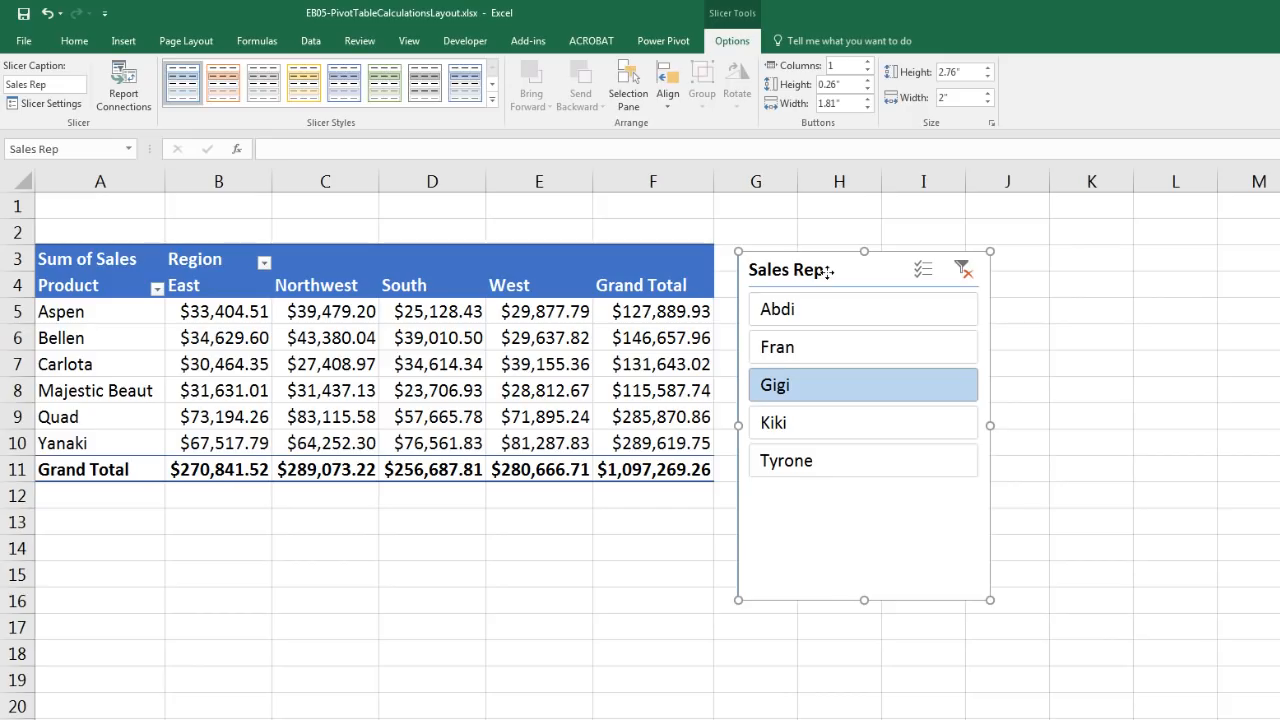
{"action": "left_click", "coordinate": [868, 62]}
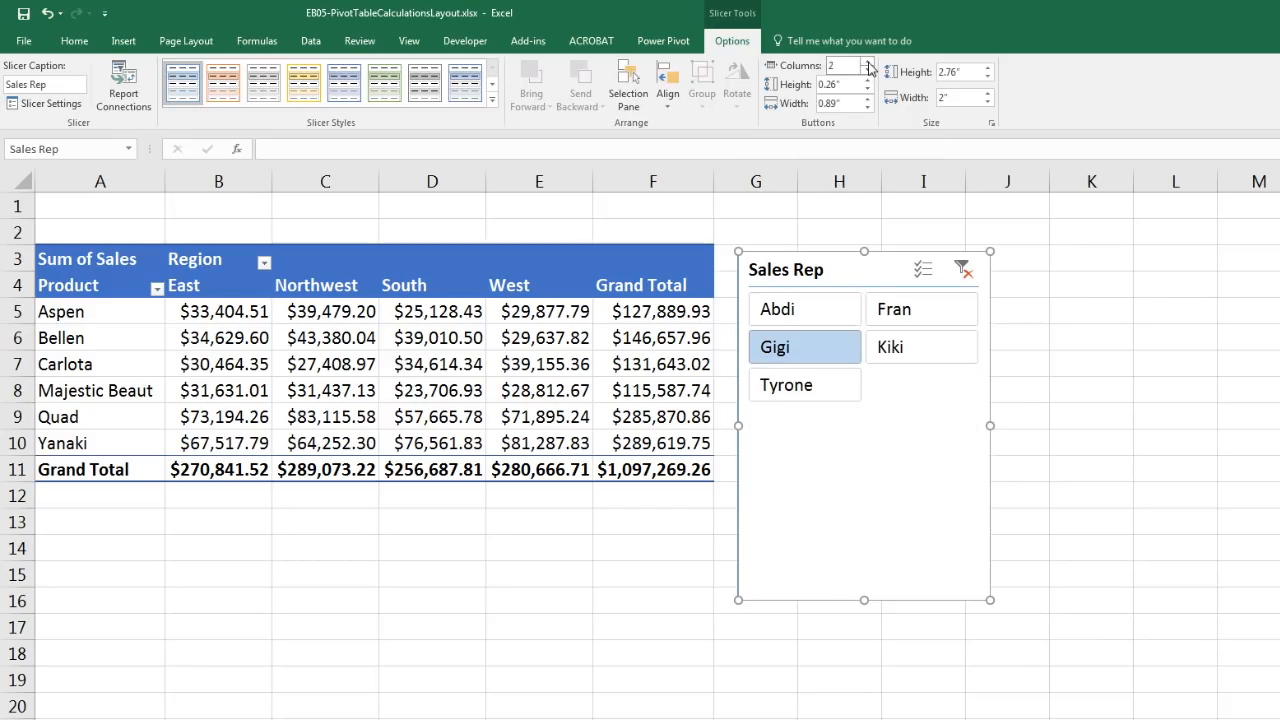
{"action": "left_click", "coordinate": [868, 62]}
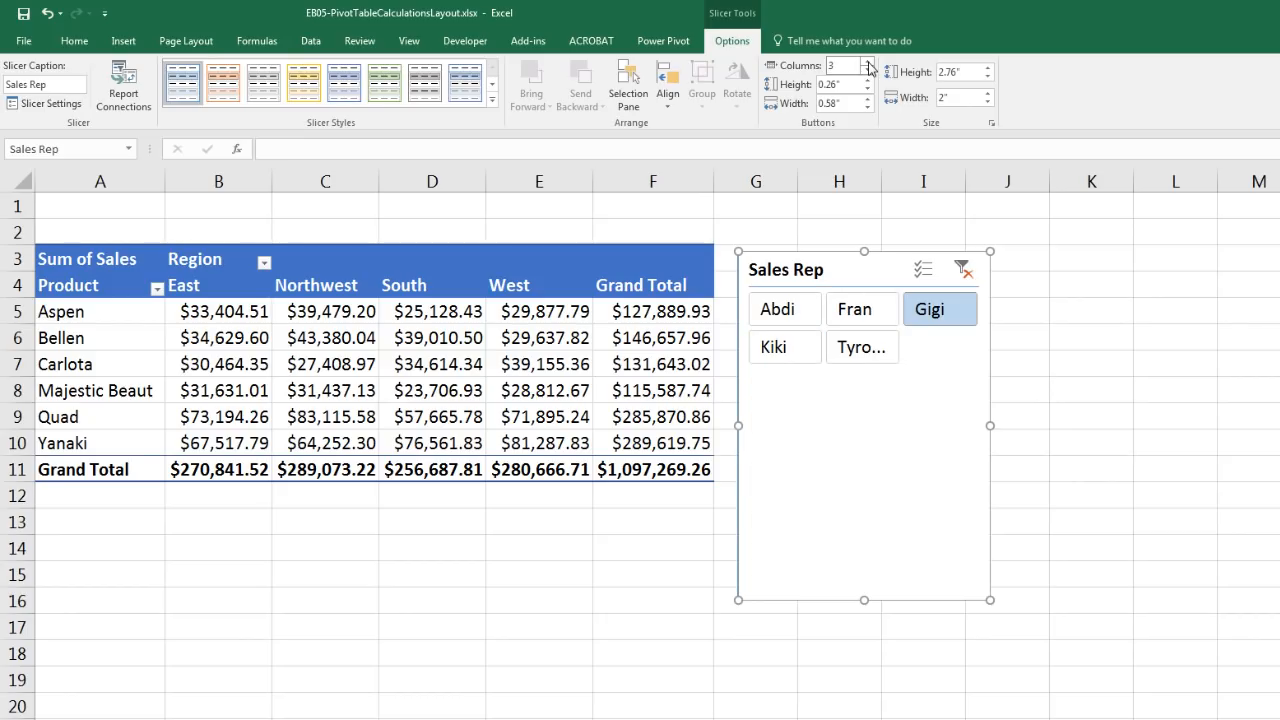
{"action": "left_click", "coordinate": [868, 62]}
{"action": "left_click", "coordinate": [868, 62]}
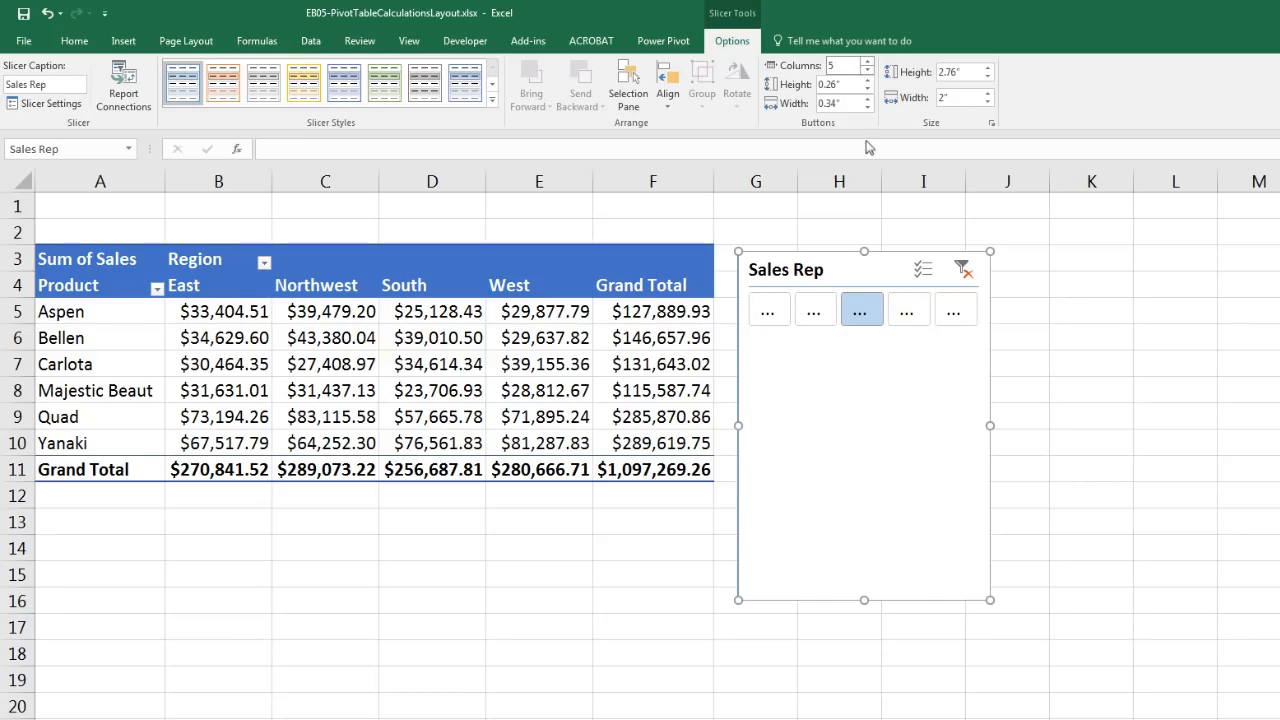
{"action": "left_click_drag", "start_coordinate": [864, 600], "coordinate": [882, 354]}
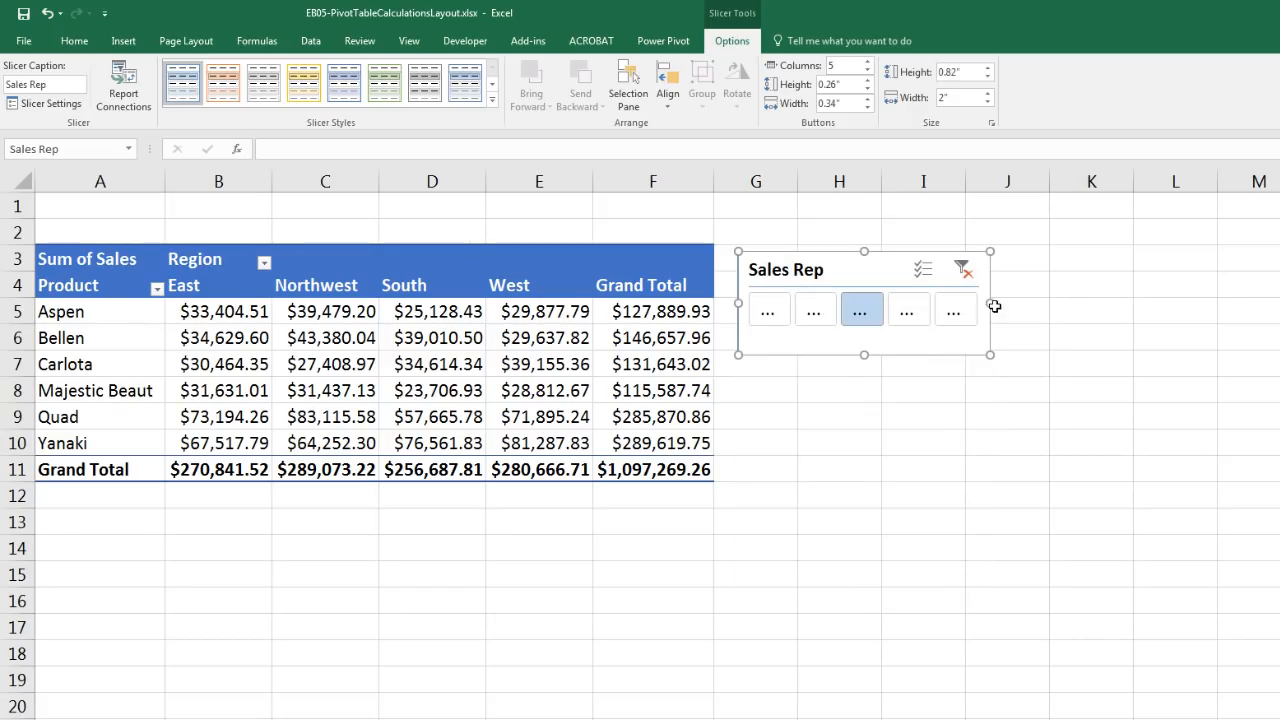
{"action": "left_click_drag", "start_coordinate": [990, 303], "coordinate": [1243, 304]}
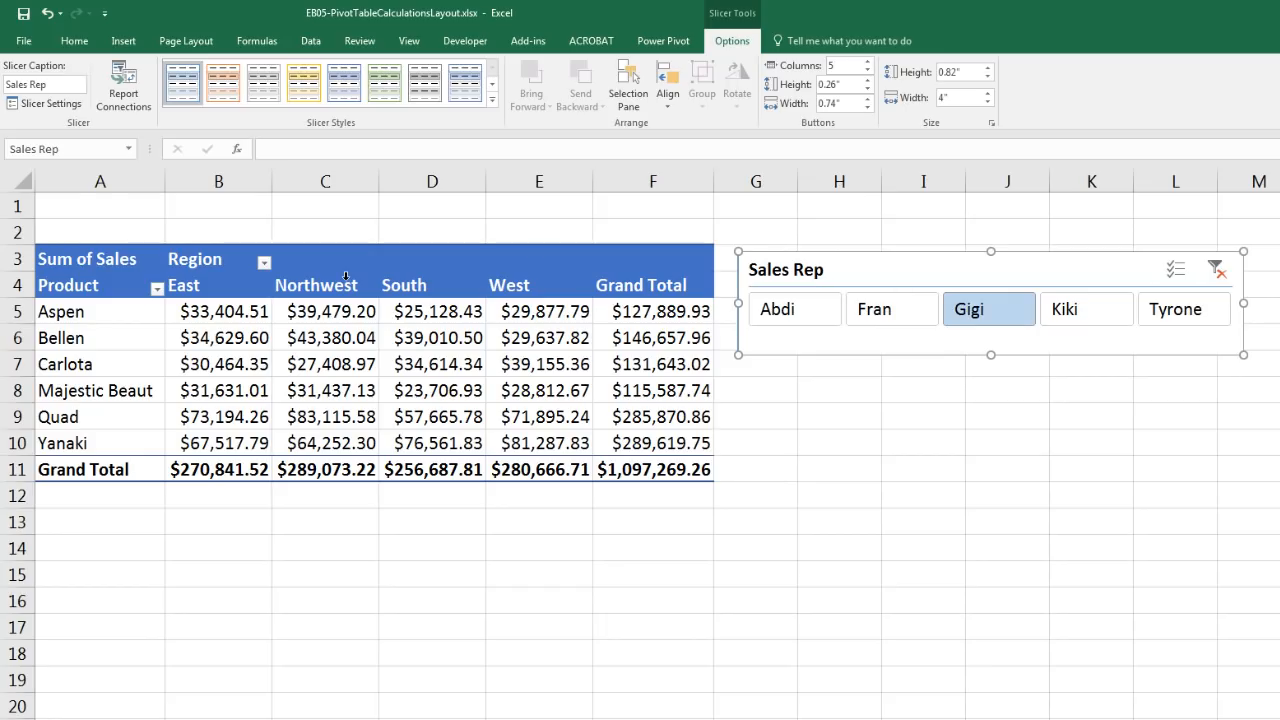
- Insert four blank rows above the PivotTable and move the Sales Rep slicer into that space
{"action": "left_click", "coordinate": [16, 205]}
{"action": "left_click_drag", "start_coordinate": [16, 205], "coordinate": [10, 285]}
{"action": "right_click", "coordinate": [12, 285]}
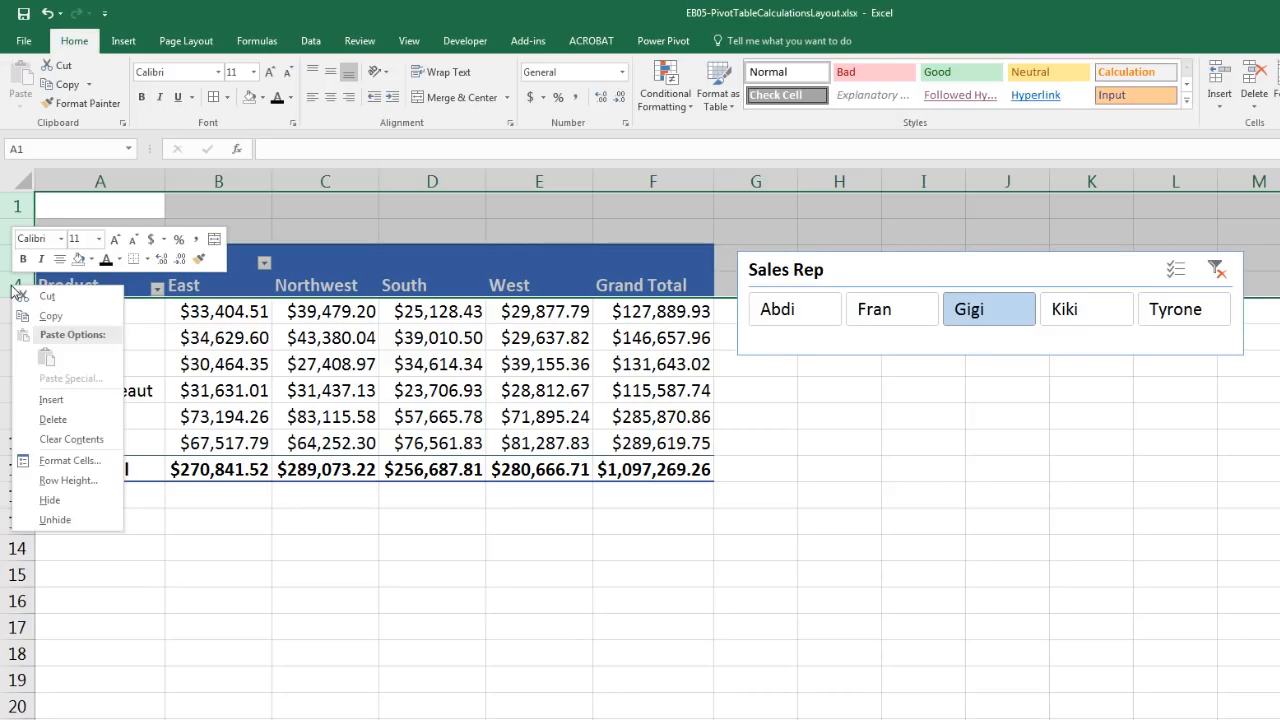
{"action": "left_click", "coordinate": [31, 398]}
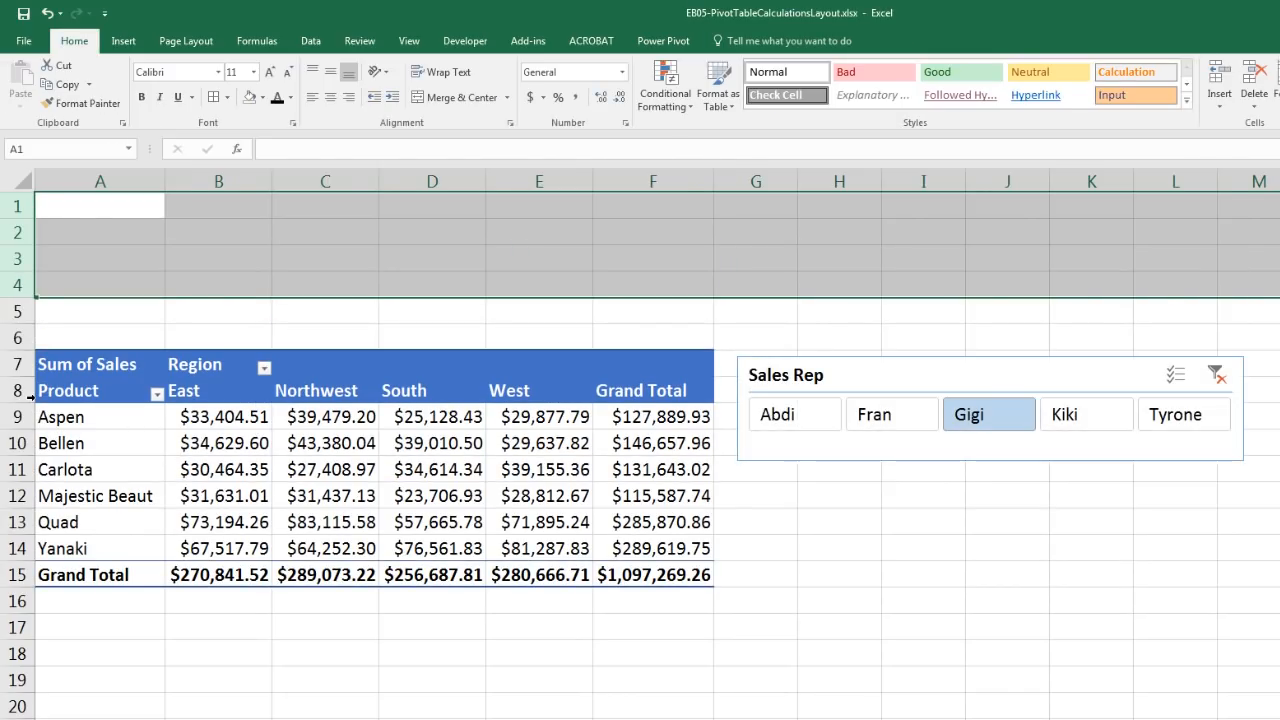
{"action": "left_click", "coordinate": [1018, 376]}
{"action": "left_click_drag", "start_coordinate": [1015, 377], "coordinate": [396, 231]}
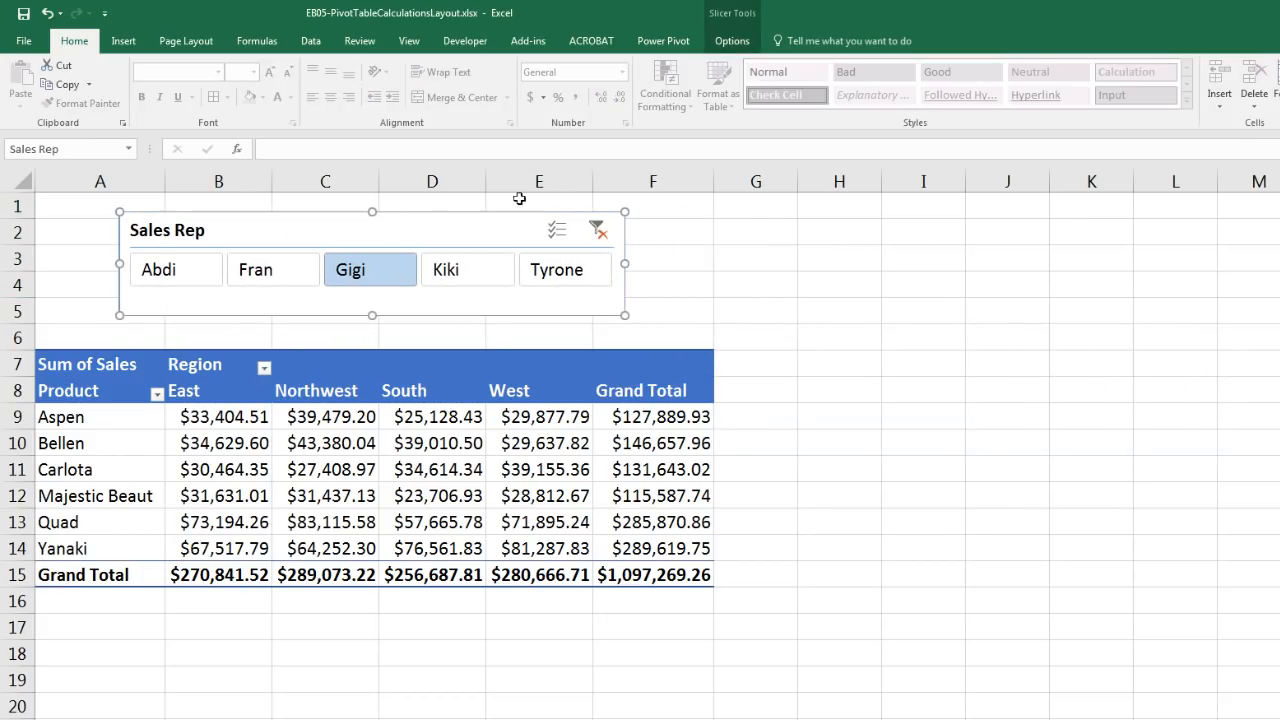
- Apply the Dark slicer style with deep blue selection matching the PivotTable headers and reposition the slicer slightly closer to the table
{"action": "left_click", "coordinate": [731, 42]}
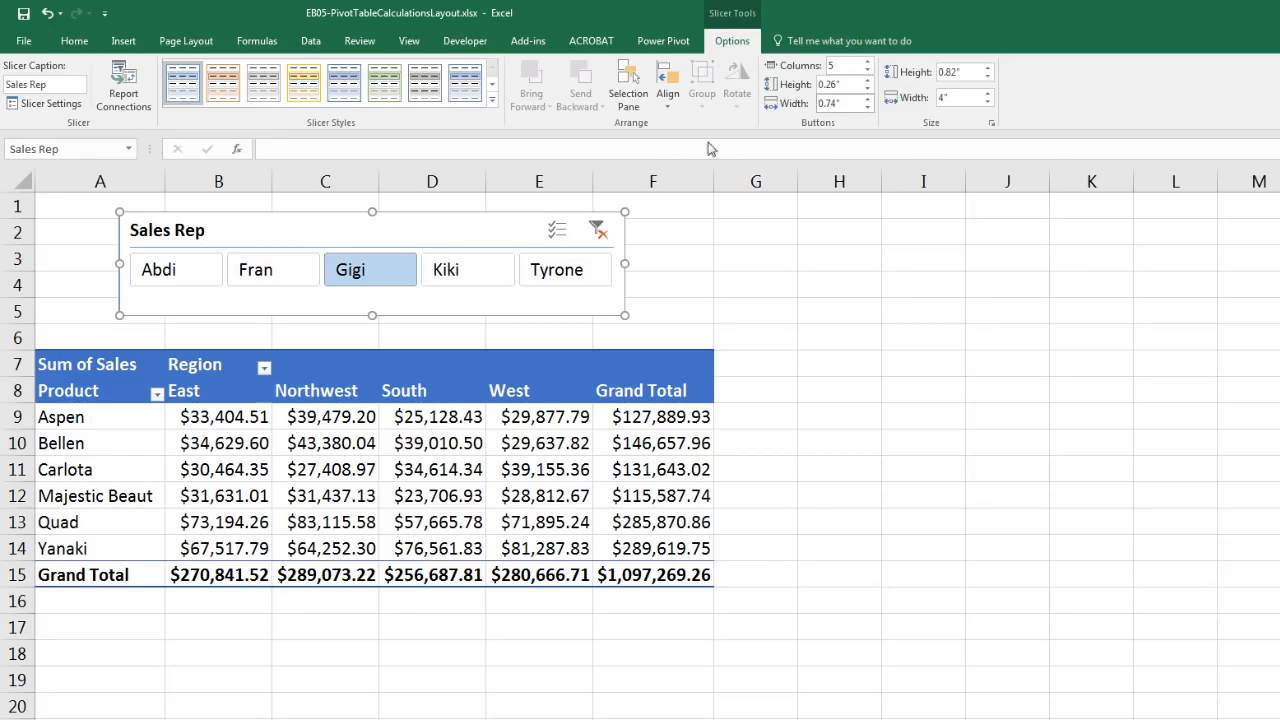
{"action": "left_click", "coordinate": [492, 100]}
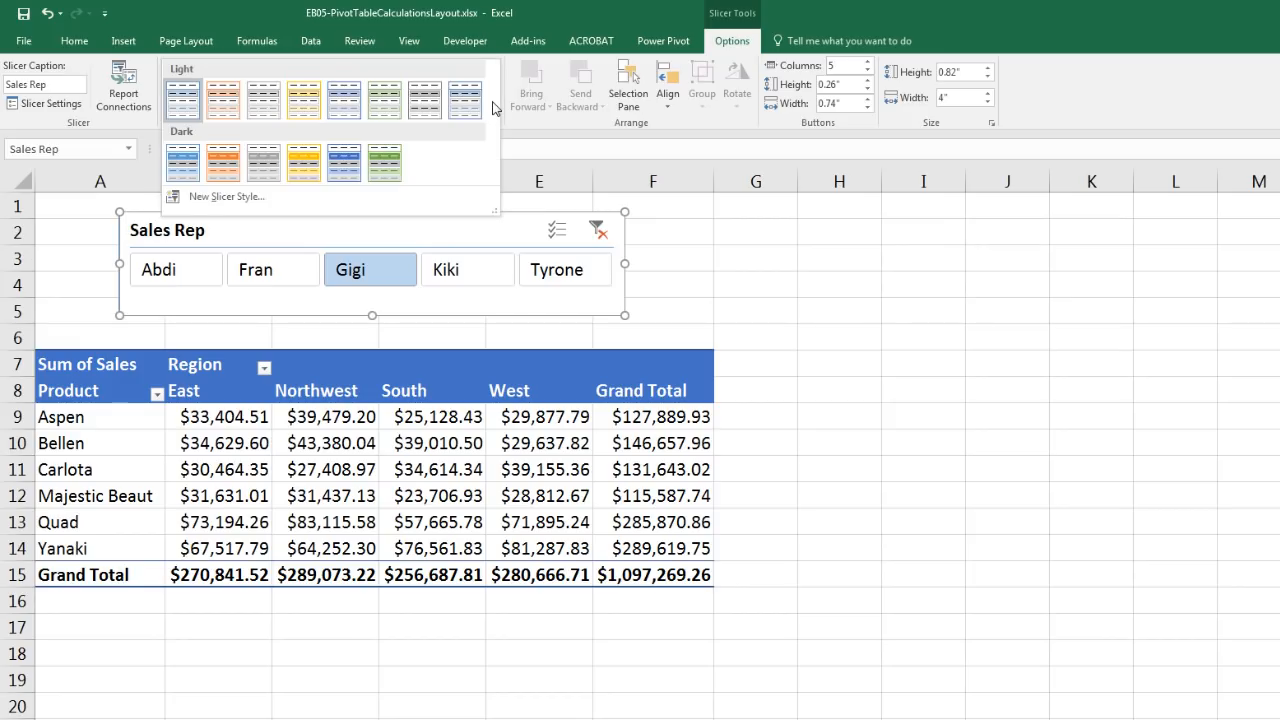
{"action": "left_click", "coordinate": [343, 163]}
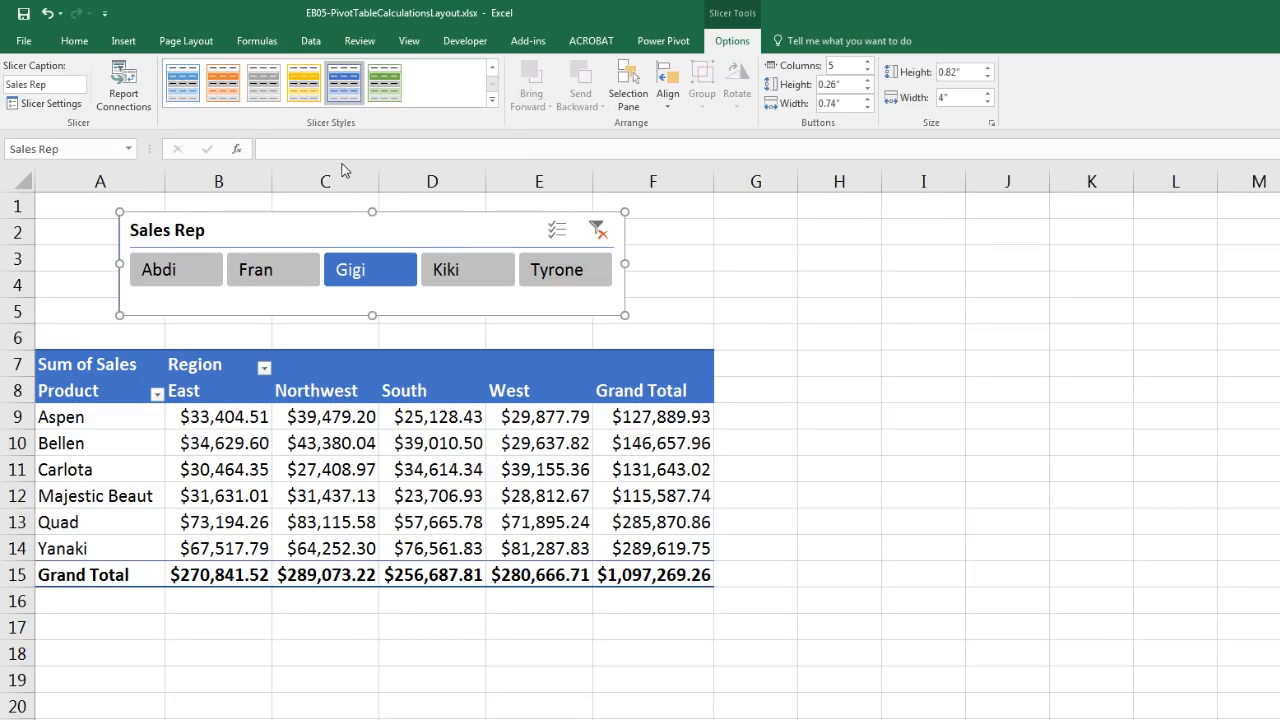
{"action": "left_click_drag", "start_coordinate": [466, 217], "coordinate": [421, 231]}
- Examine how the slicer selection combines with Northwest and Carlota, and with South and Majestic Beaut, by highlighting those columns and rows
{"action": "left_click_drag", "start_coordinate": [314, 392], "coordinate": [323, 552]}
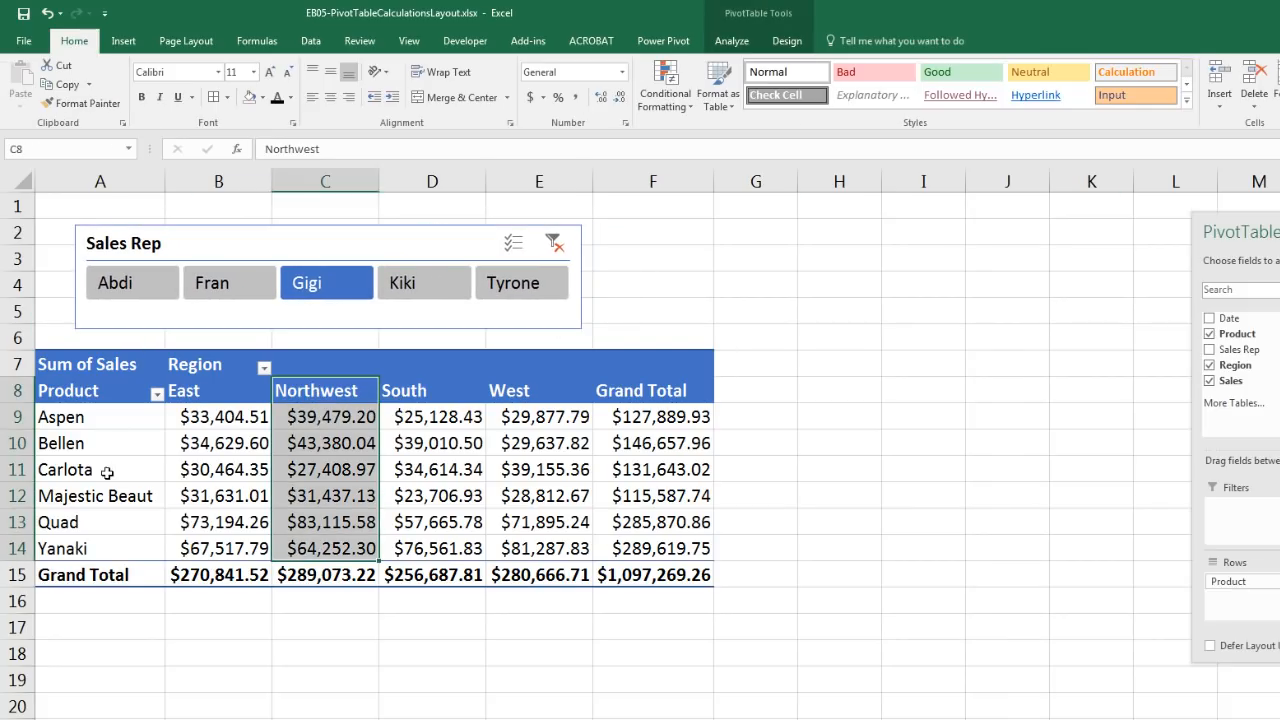
{"action": "left_click_drag", "start_coordinate": [86, 469], "coordinate": [648, 479]}
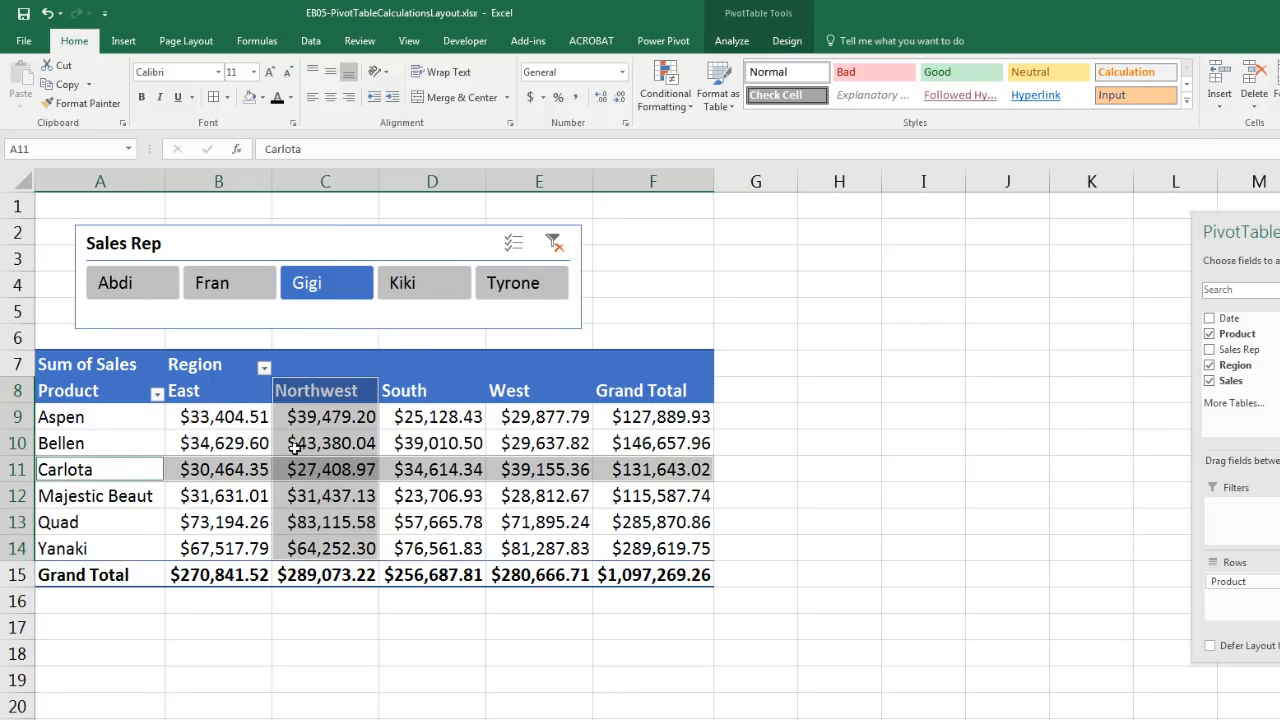
{"action": "left_click", "coordinate": [358, 301]}
{"action": "left_click_drag", "start_coordinate": [420, 391], "coordinate": [432, 544]}
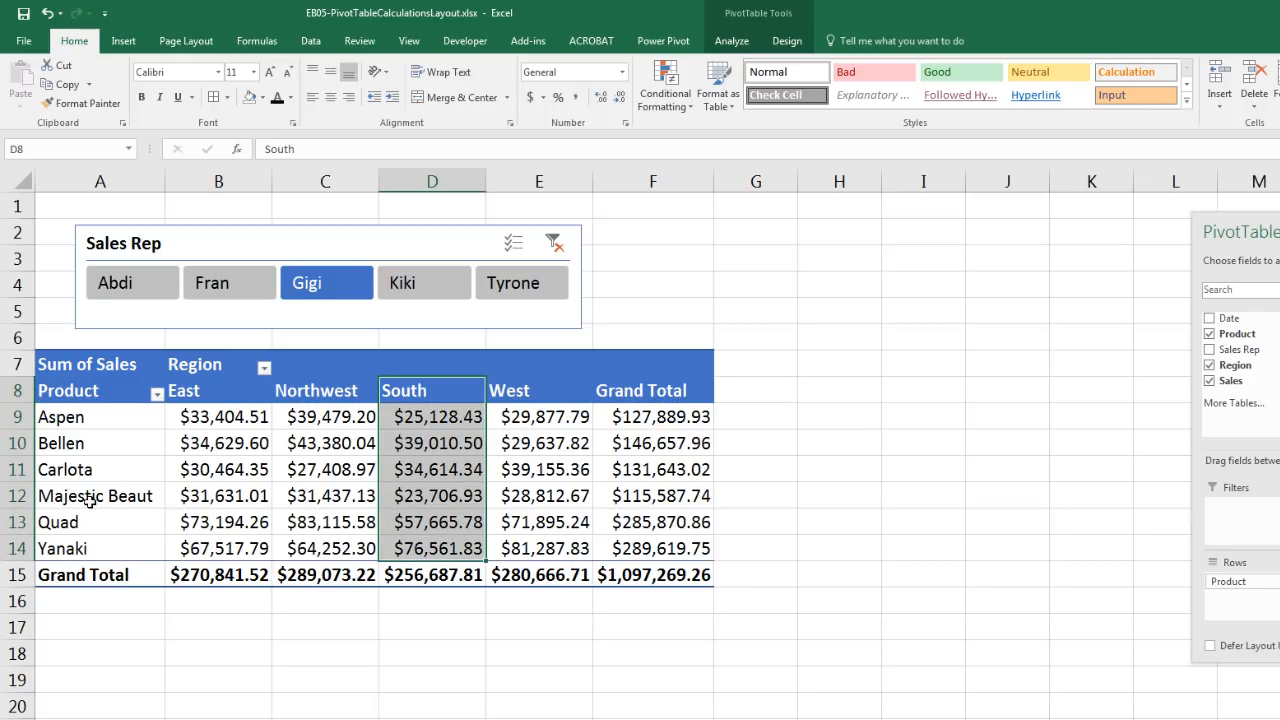
{"action": "left_click_drag", "start_coordinate": [66, 495], "coordinate": [650, 495], "text": "ctrl"}
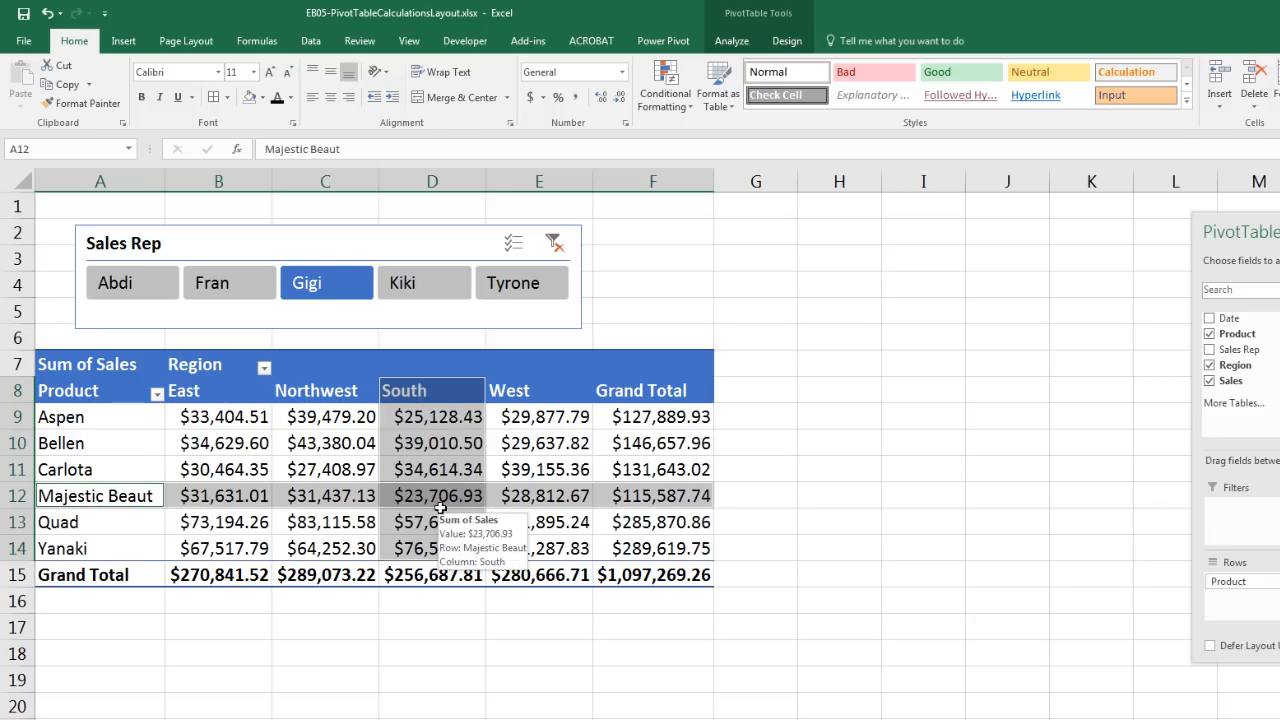
{"action": "left_click", "coordinate": [322, 287]}
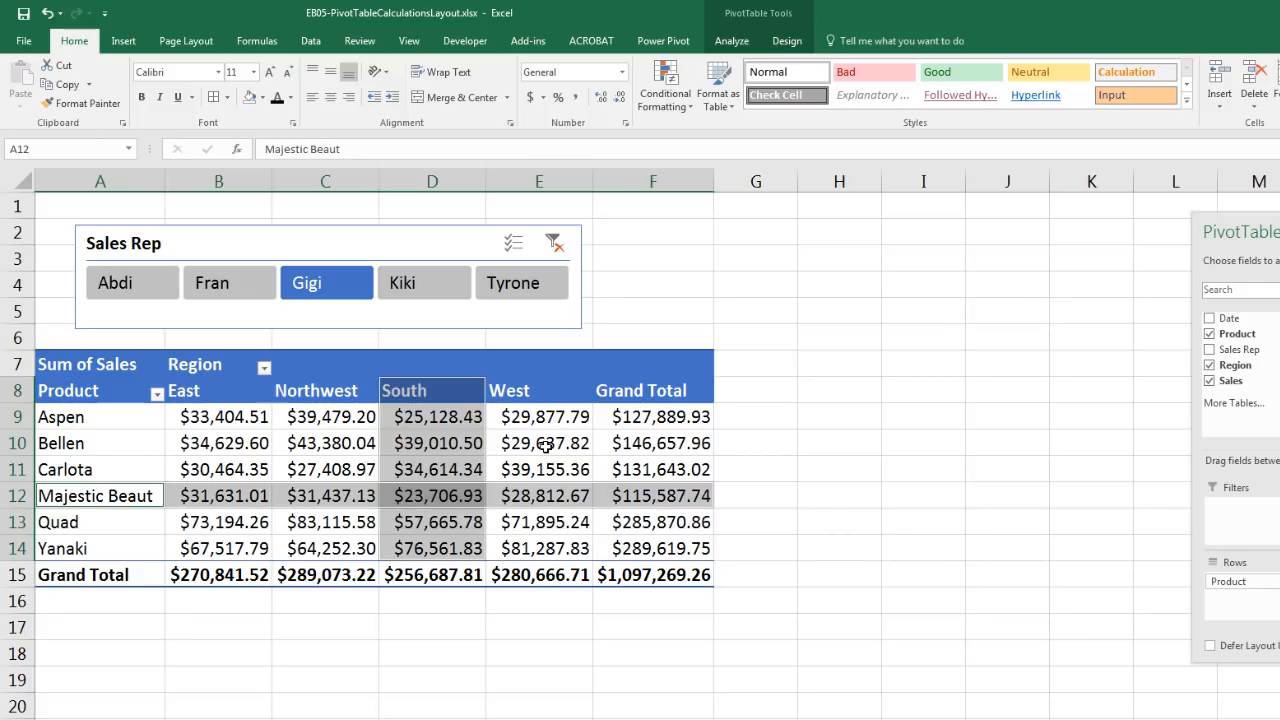
- Examine the Northwest amounts down to their grand total and the Carlota amounts across to theirs
{"action": "left_click", "coordinate": [539, 500]}
{"action": "left_click", "coordinate": [311, 499]}
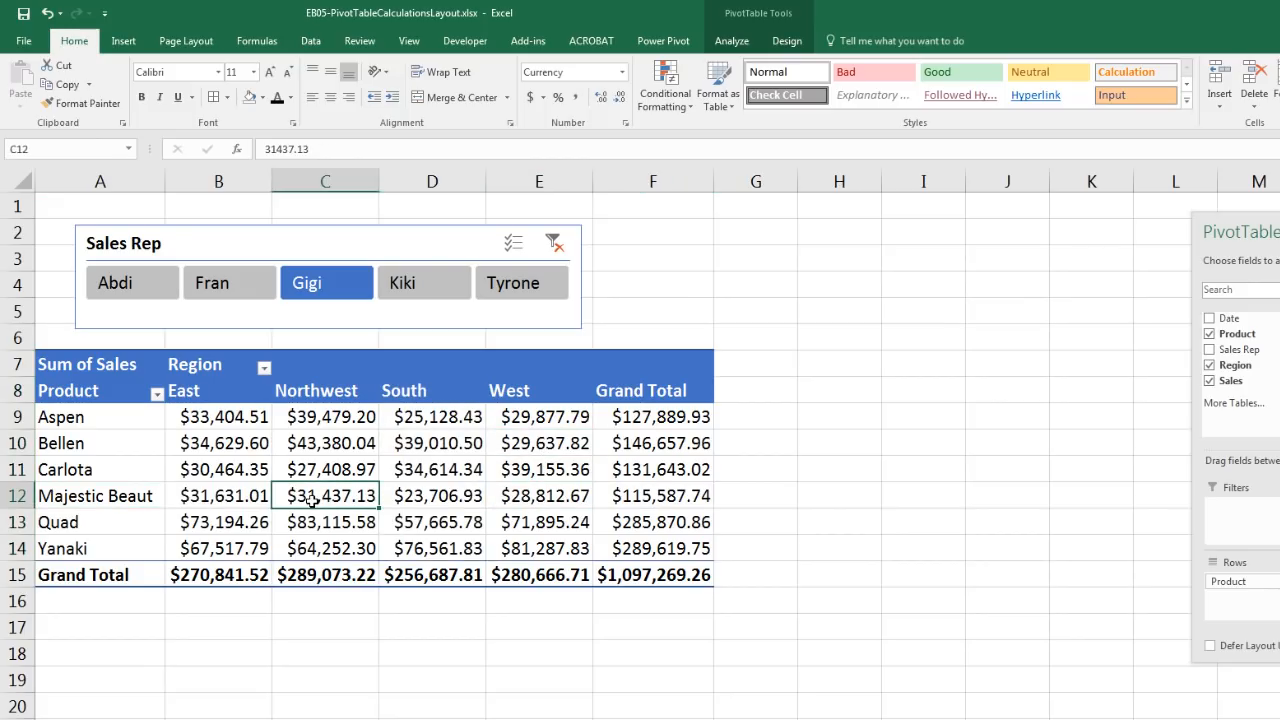
{"action": "left_click", "coordinate": [336, 392]}
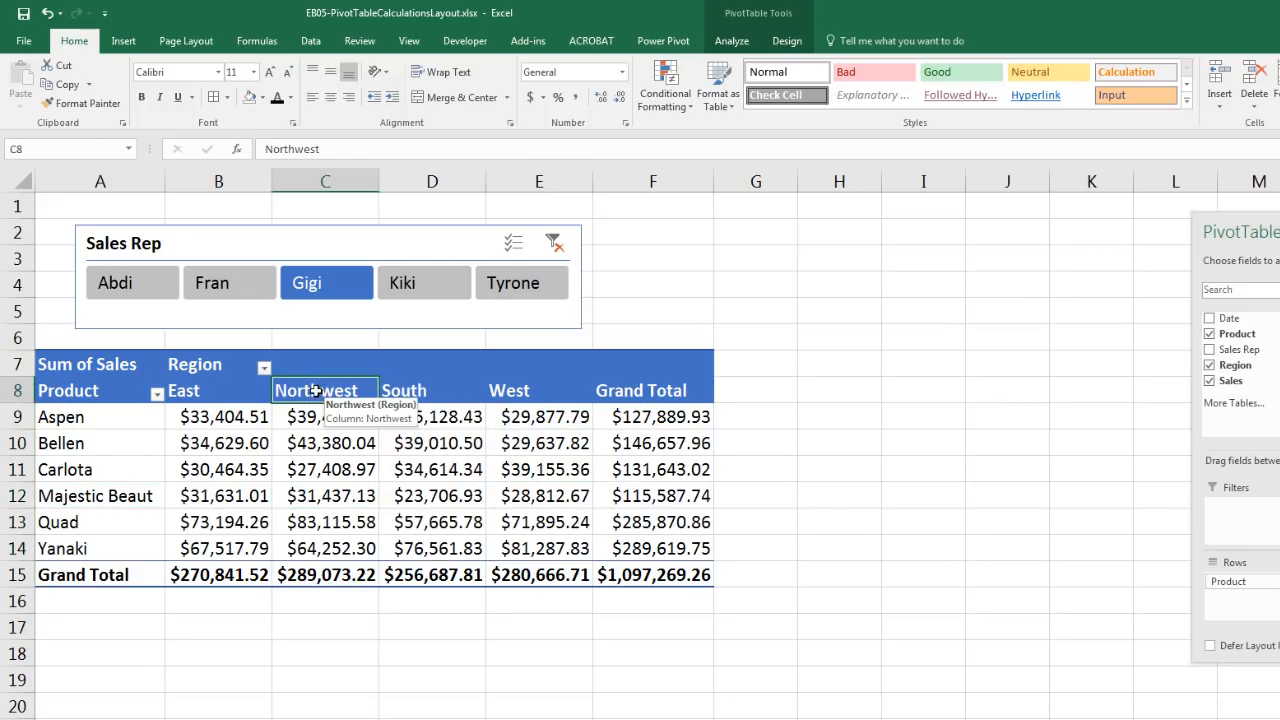
{"action": "left_click", "coordinate": [300, 419]}
{"action": "left_click_drag", "start_coordinate": [300, 417], "coordinate": [300, 576]}
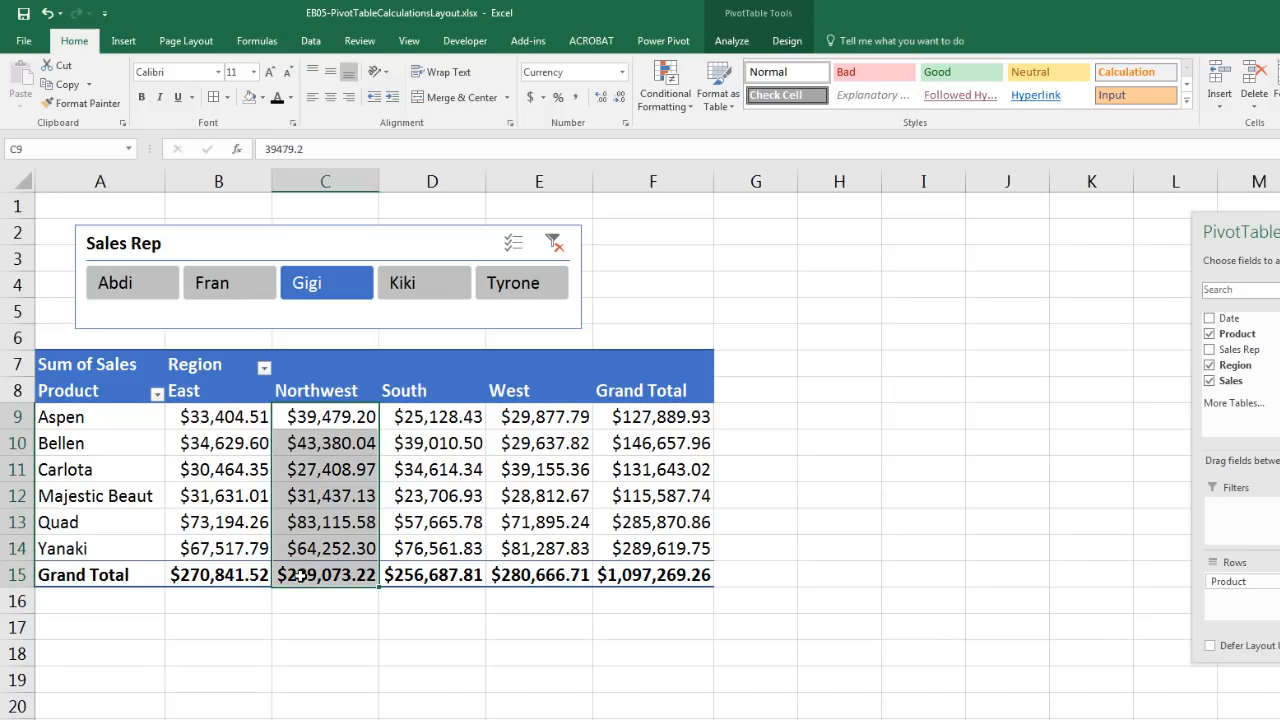
{"action": "left_click", "coordinate": [88, 469]}
{"action": "left_click_drag", "start_coordinate": [147, 467], "coordinate": [672, 469]}
{"action": "mouse_move", "coordinate": [672, 469]}
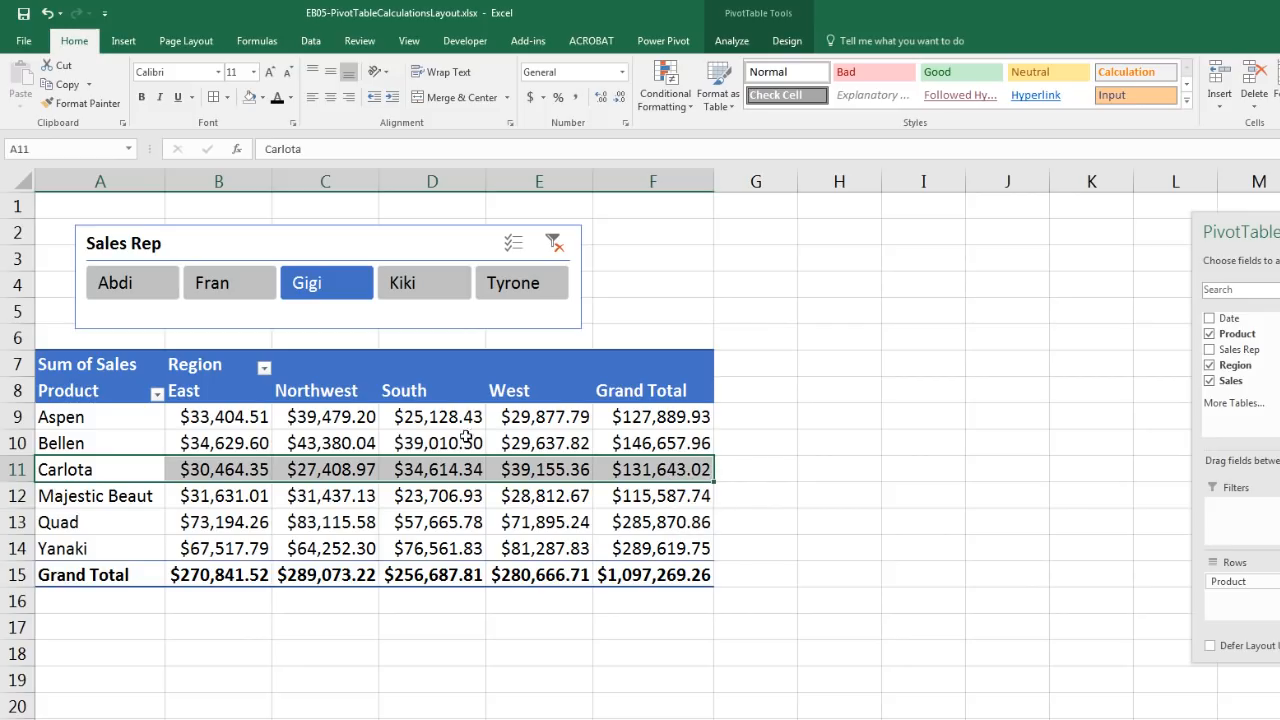
- Examine how the South column, the Carlota row and the selected sales rep in the slicer each act as a condition
{"action": "mouse_move", "coordinate": [419, 440]}
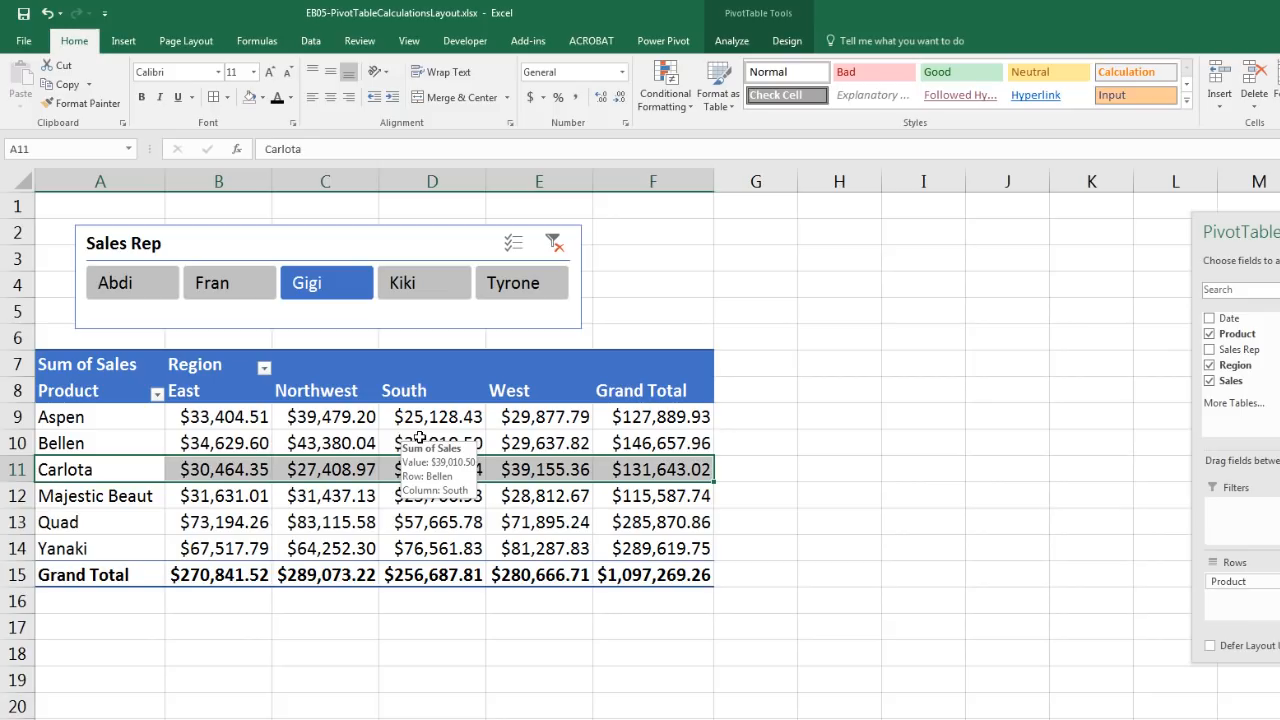
{"action": "left_click", "coordinate": [446, 390]}
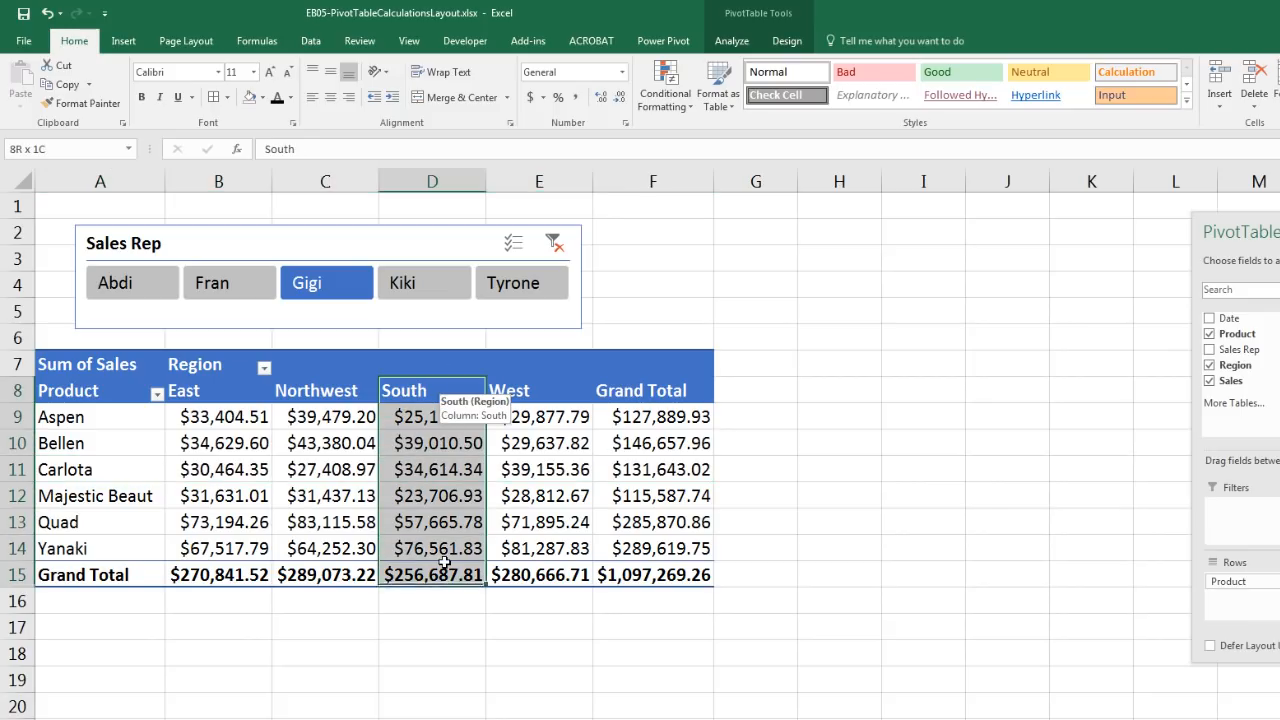
{"action": "left_click_drag", "start_coordinate": [77, 468], "coordinate": [645, 472]}
{"action": "left_click", "coordinate": [430, 250]}
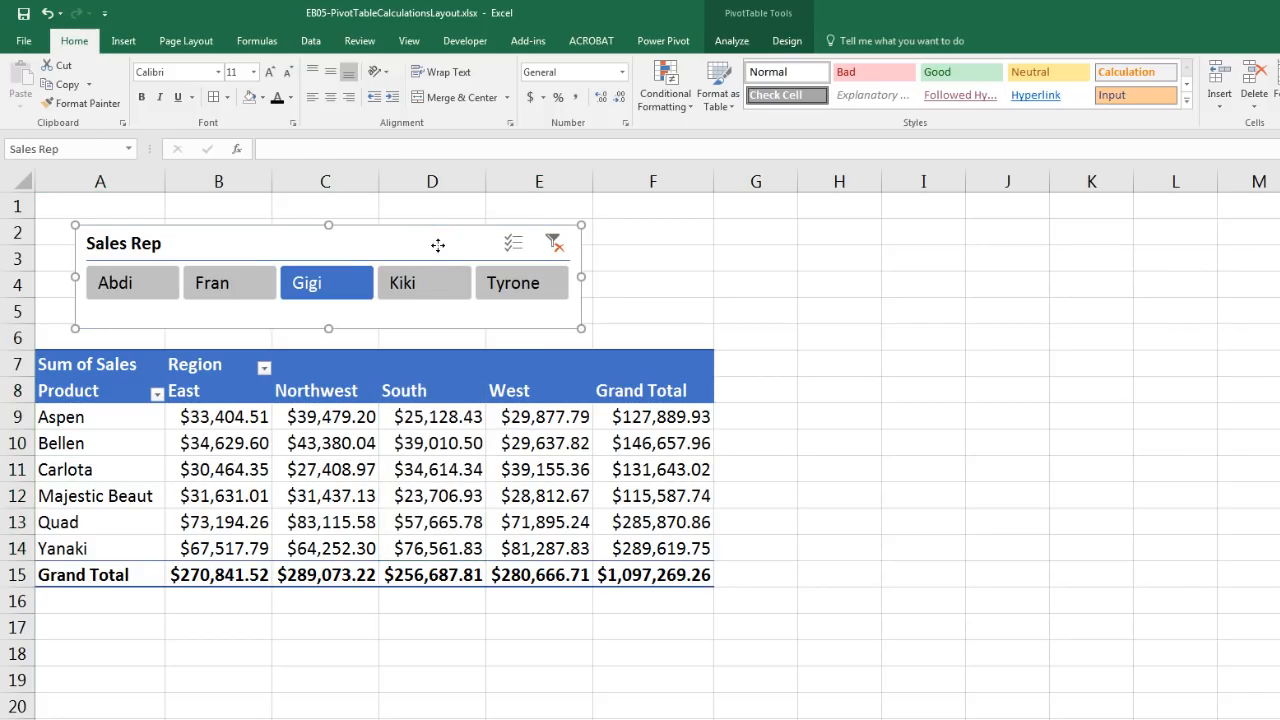
{"action": "left_click", "coordinate": [325, 287]}
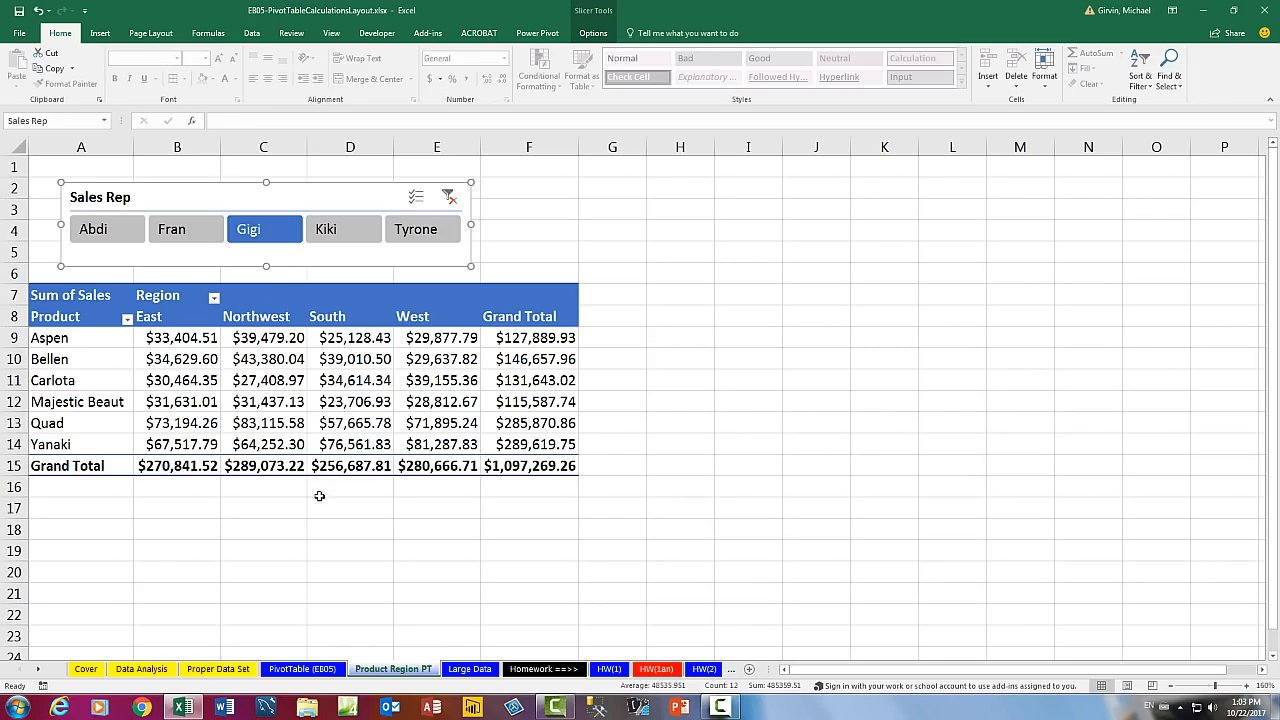
- On the PivotTable (EB05) sheet, move the field list beside the Sum of Sales and Count of Region PivotTables and compare their field layouts
{"action": "left_click", "coordinate": [330, 671]}
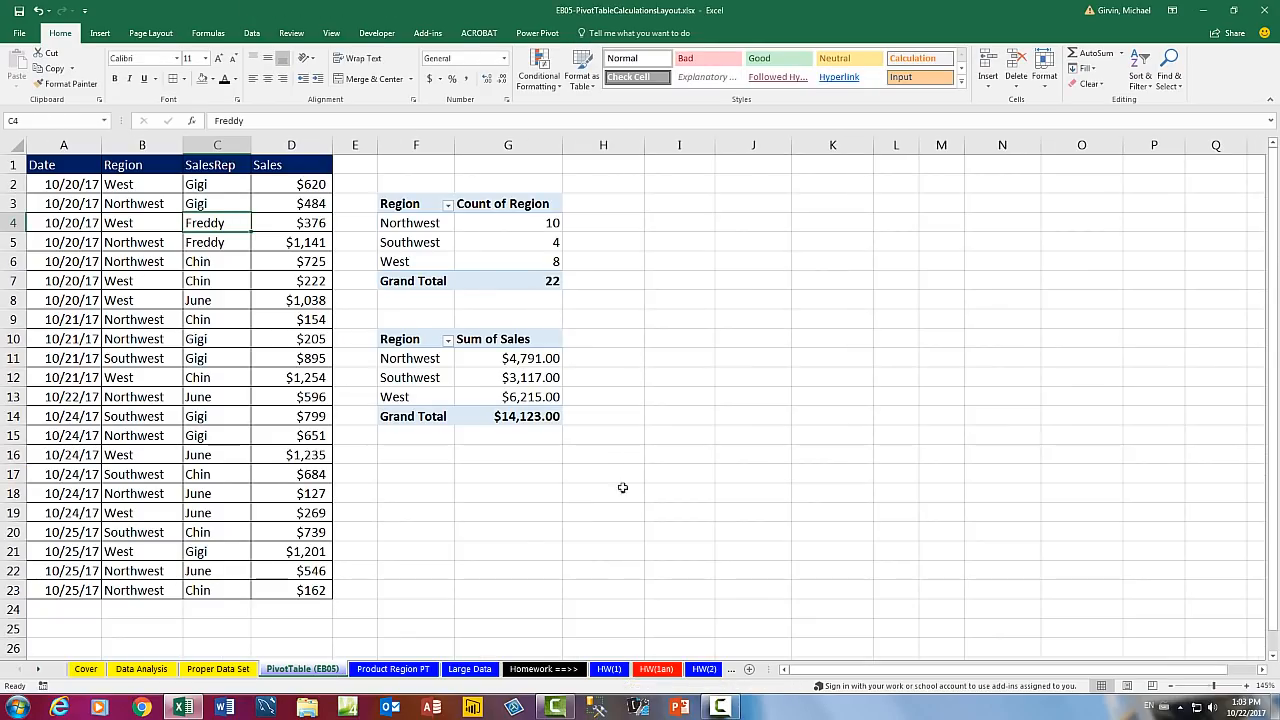
{"action": "left_click", "coordinate": [522, 364]}
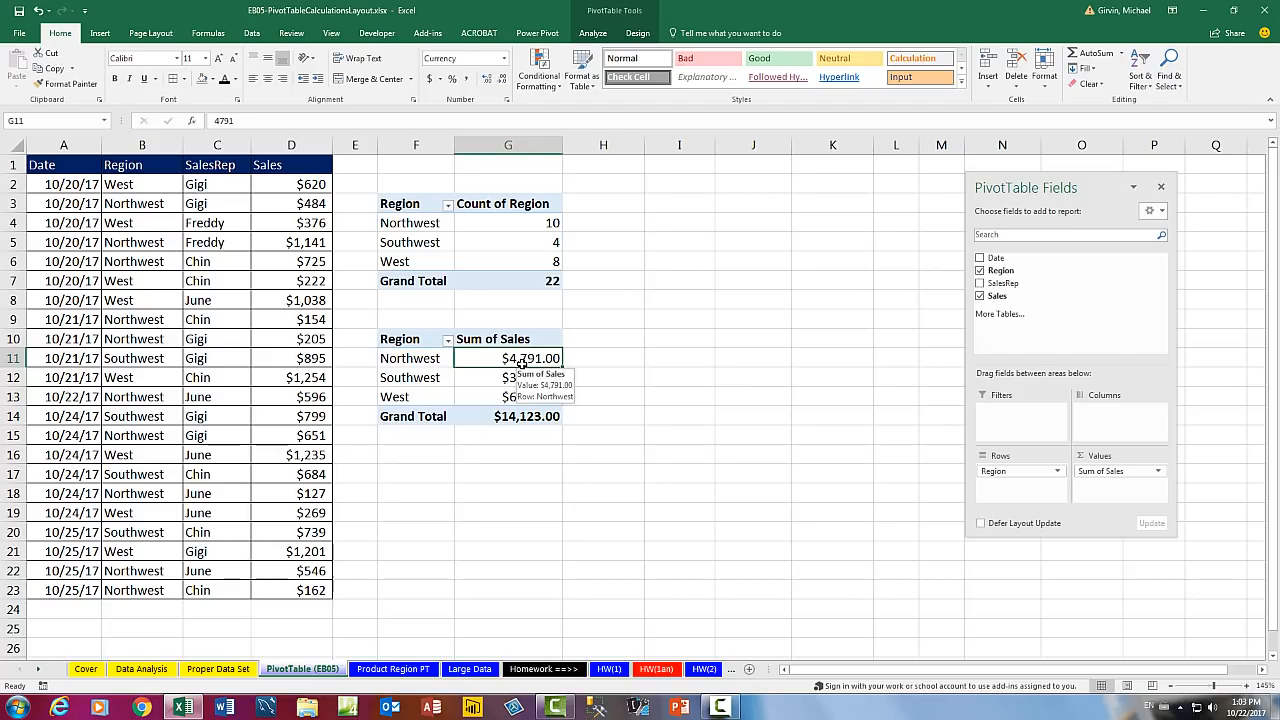
{"action": "left_click_drag", "start_coordinate": [1099, 188], "coordinate": [757, 197]}
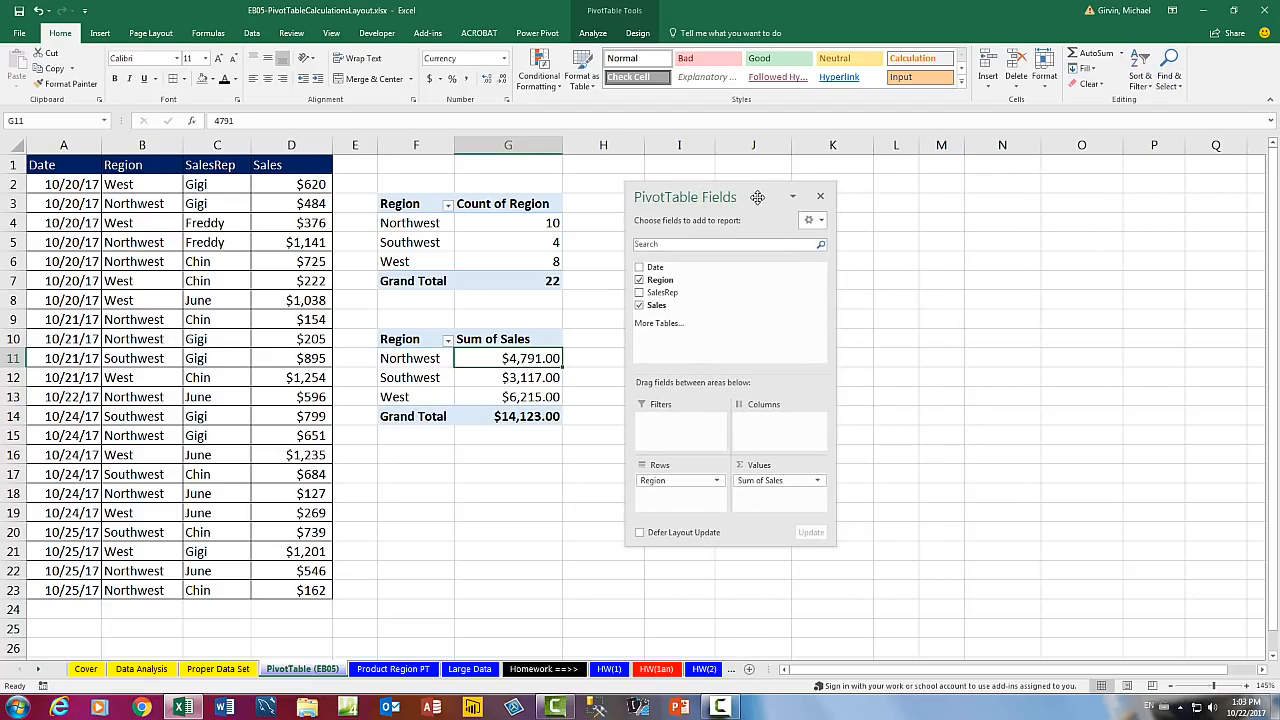
{"action": "left_click", "coordinate": [551, 242]}
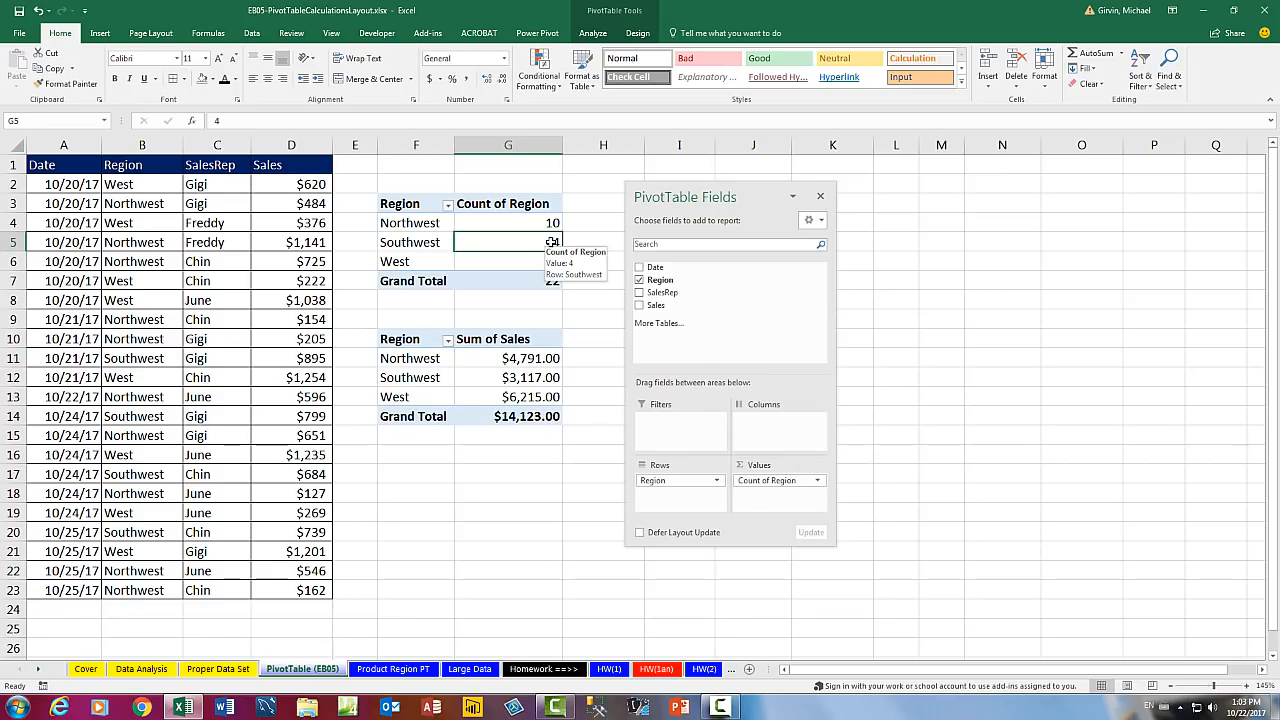